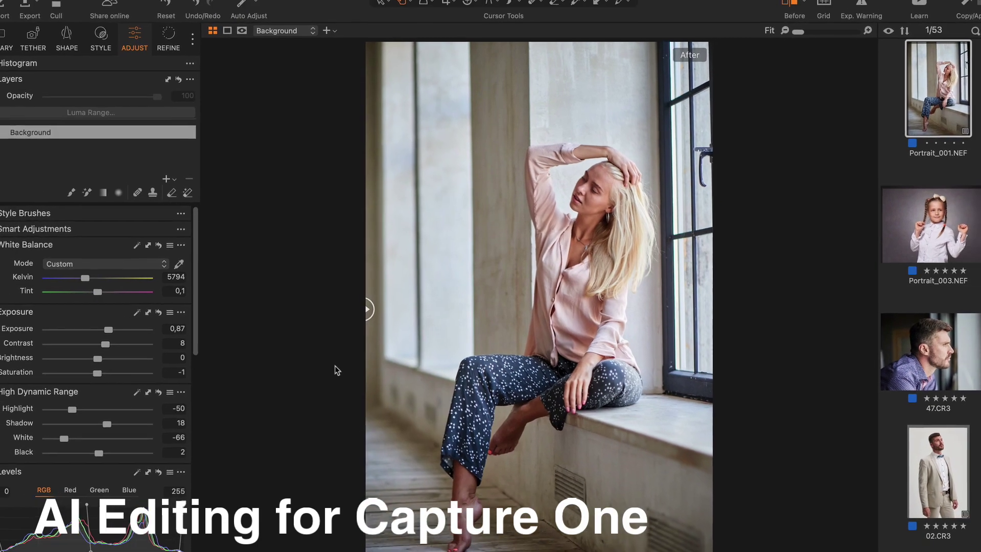
Compare the unedited and Aftershoot-edited portrait with the Before/After divider.
drag(351, 368, 669, 345)
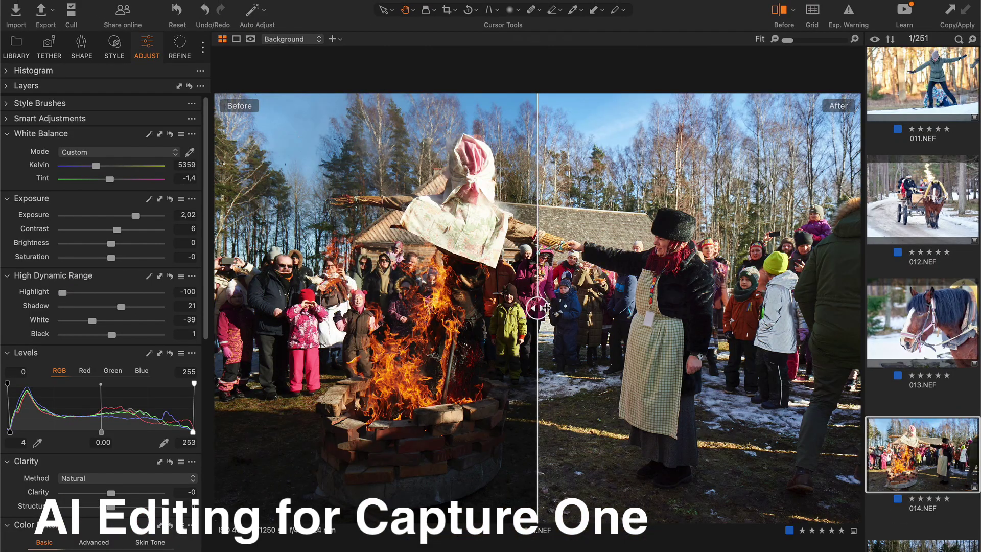
drag(546, 307, 978, 307)
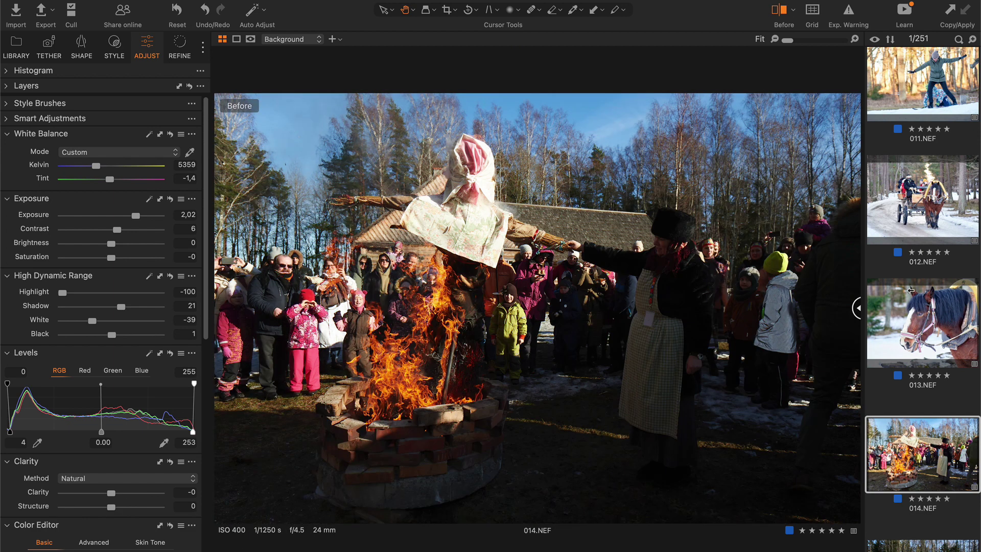
drag(855, 279, 268, 302)
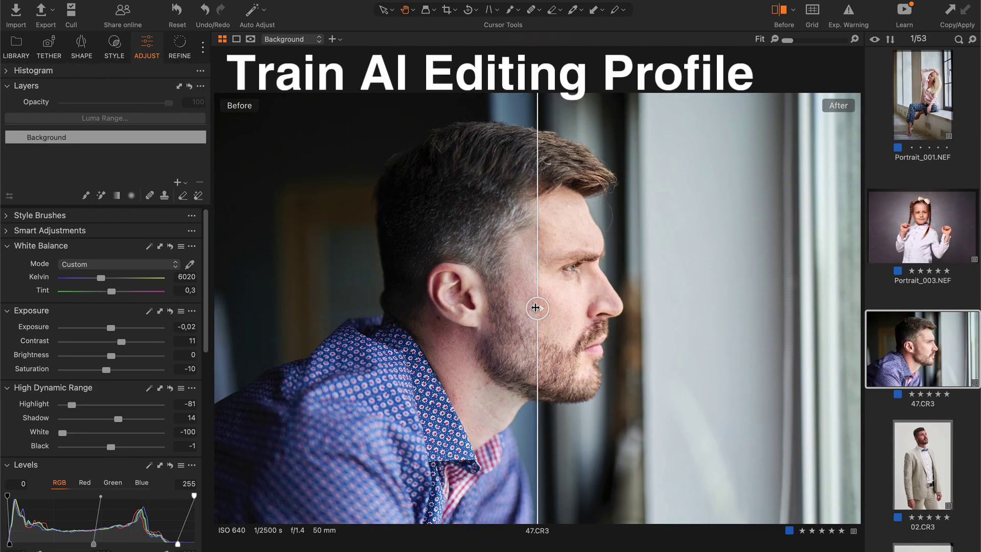
drag(532, 309, 319, 247)
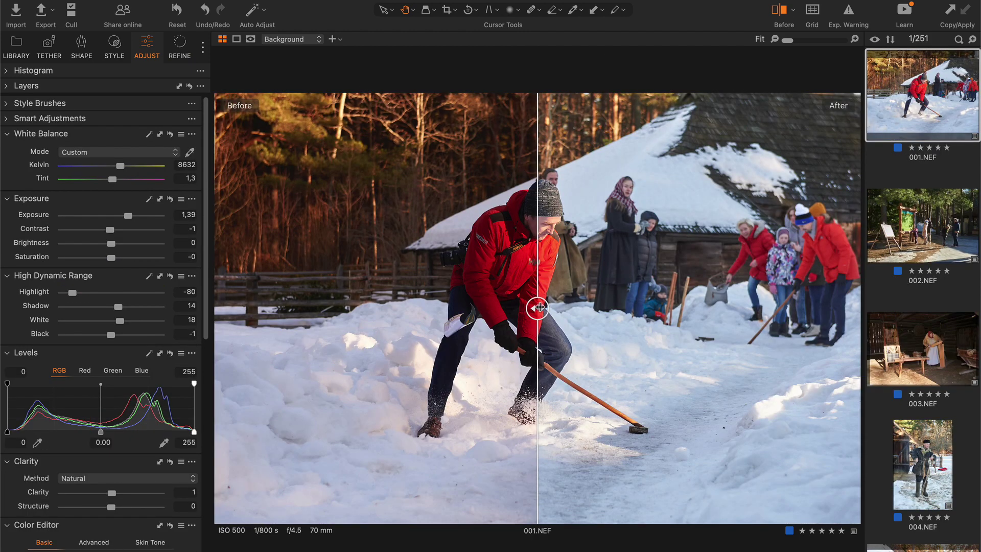
Compare the before and after versions of the bonfire photo.
drag(537, 308, 471, 307)
drag(402, 271, 774, 271)
drag(852, 308, 311, 309)
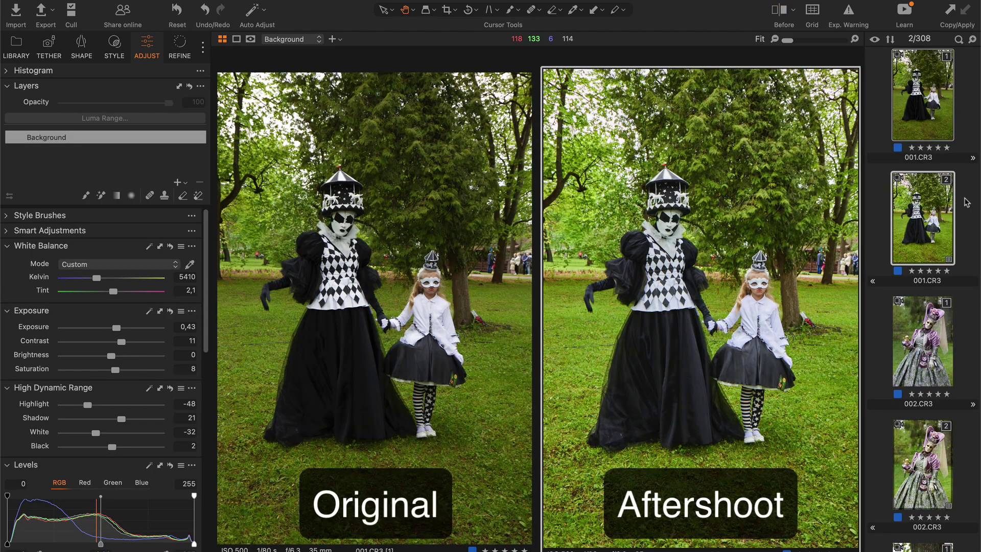
Step through costume photos 002–006.CR3 and compare before and after on 006.
key(Down)
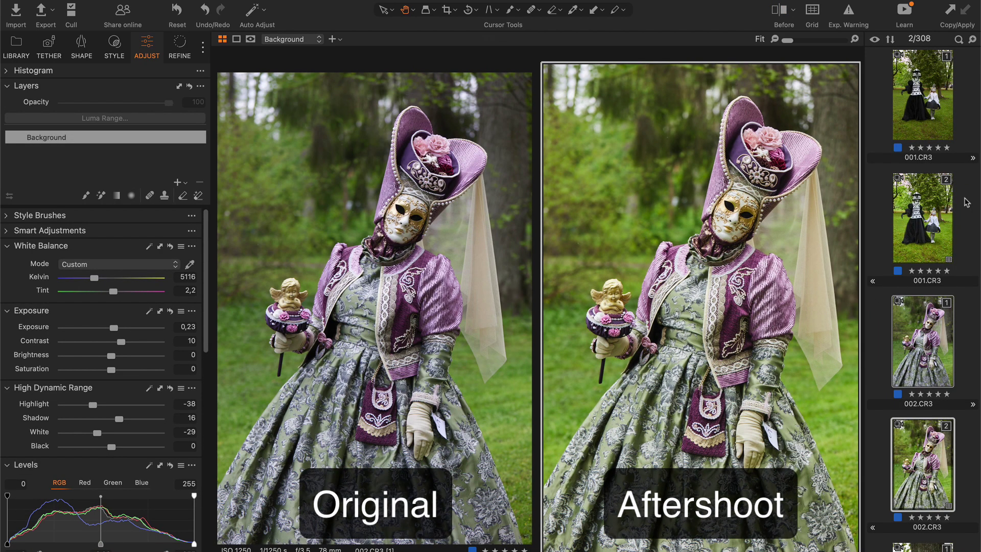
key(Down)
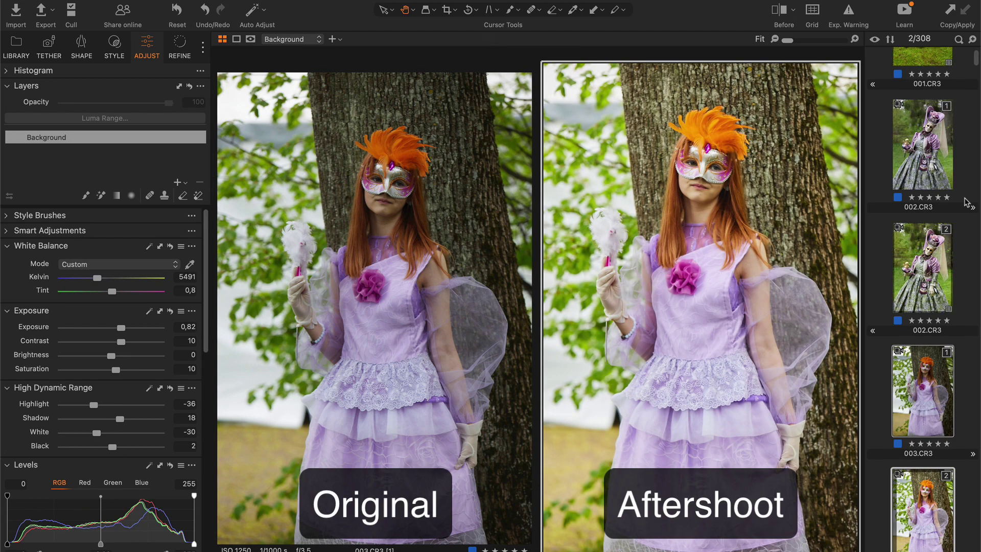
key(Down)
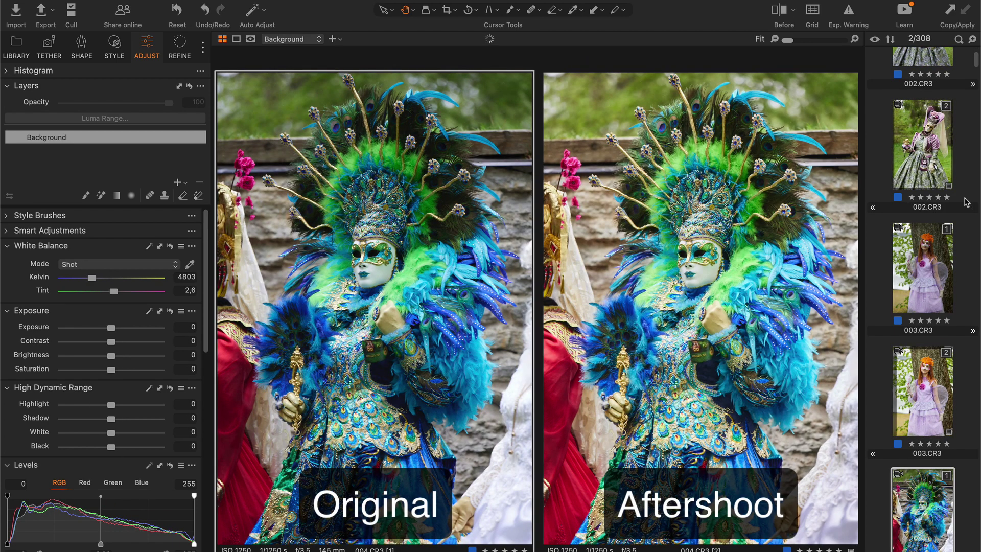
key(Down)
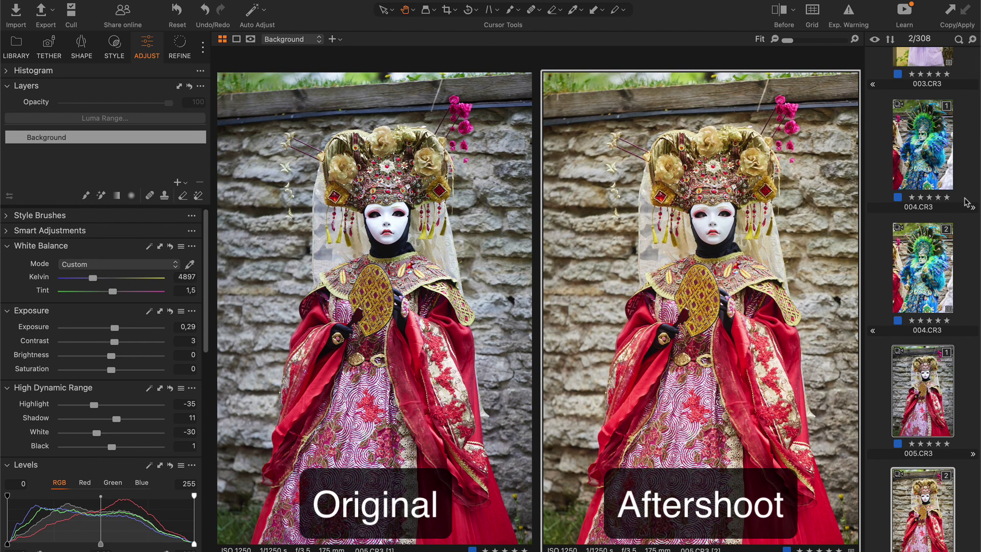
key(Down)
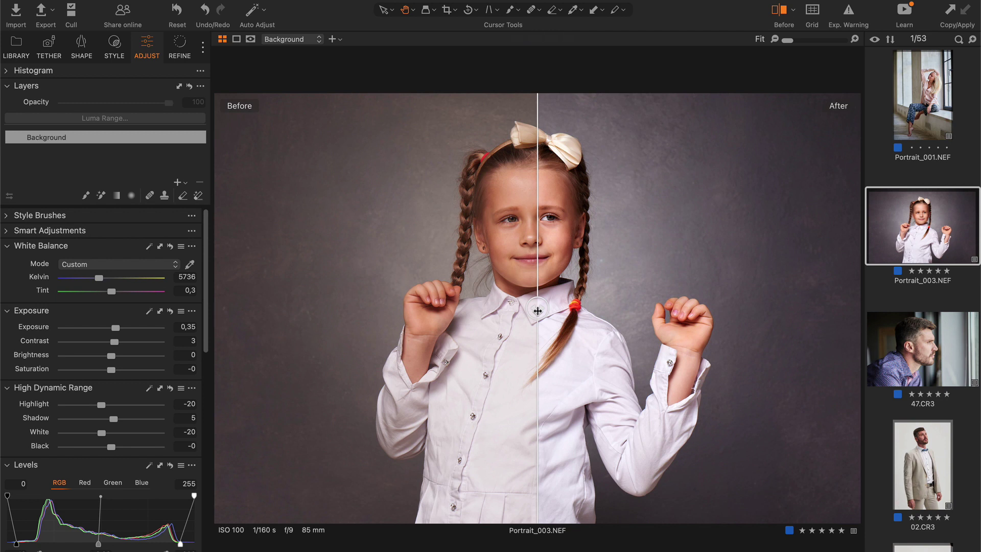
drag(537, 310, 279, 290)
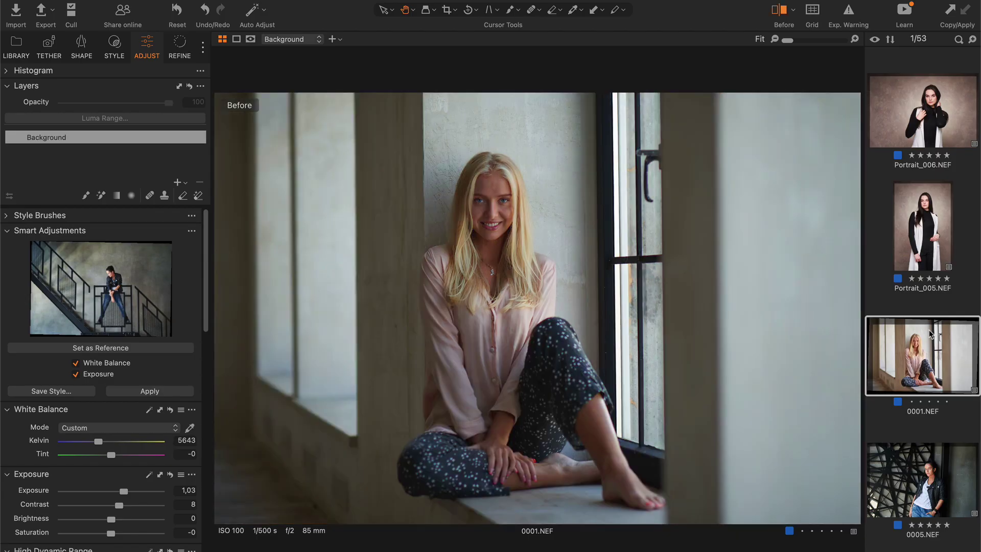
Apply the reference image's adjustments to the selected shots and compare them unedited versus edited.
key(y)
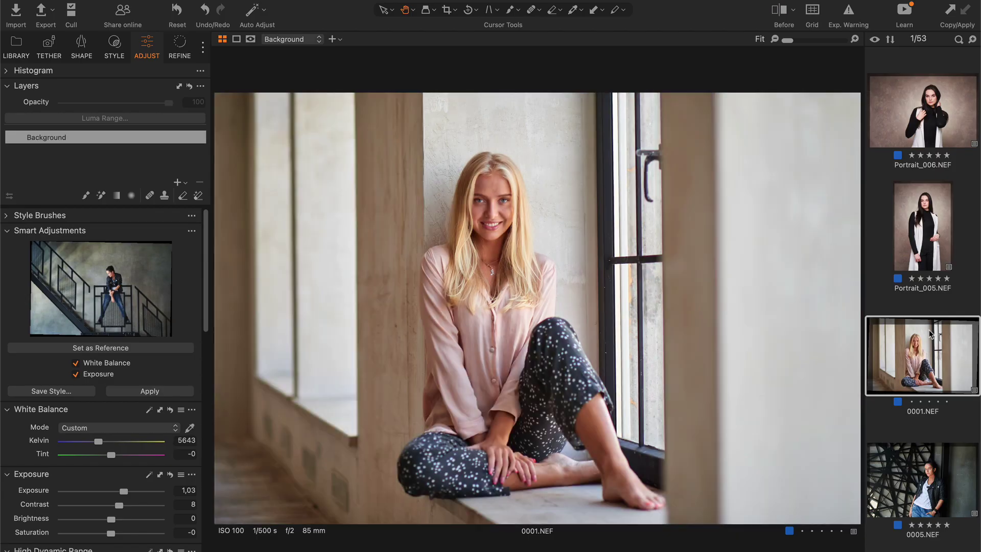
scroll(931, 333, down, 5)
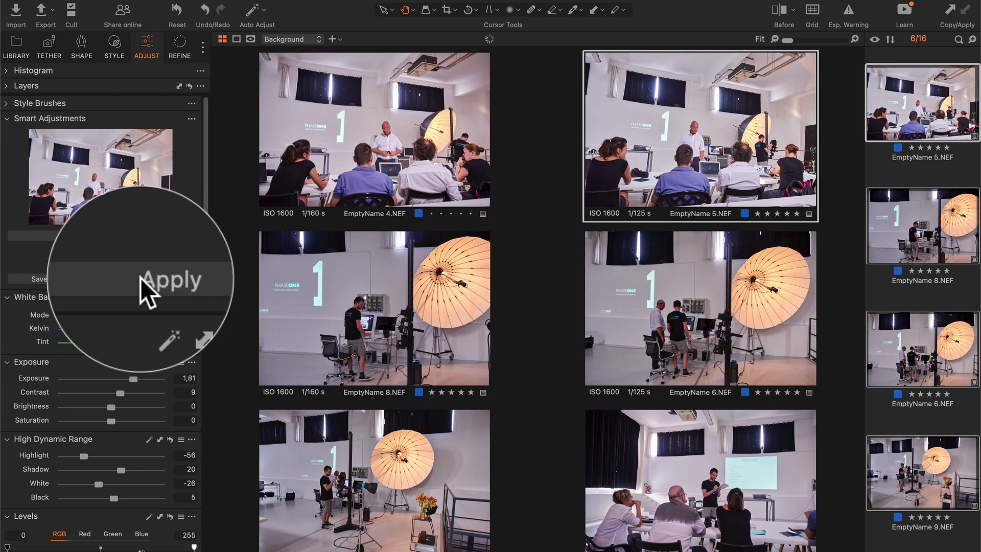
click(149, 279)
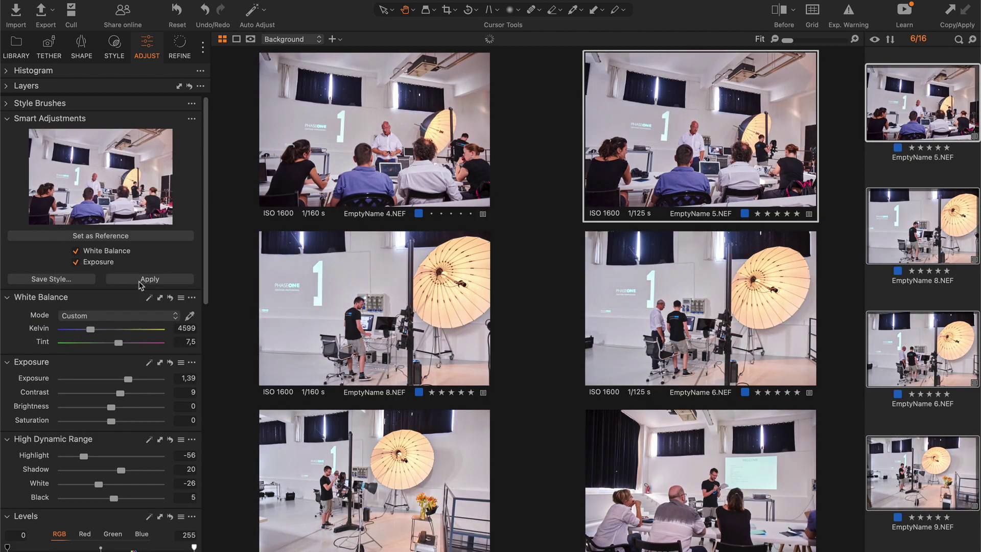
key(y)
drag(704, 131, 840, 137)
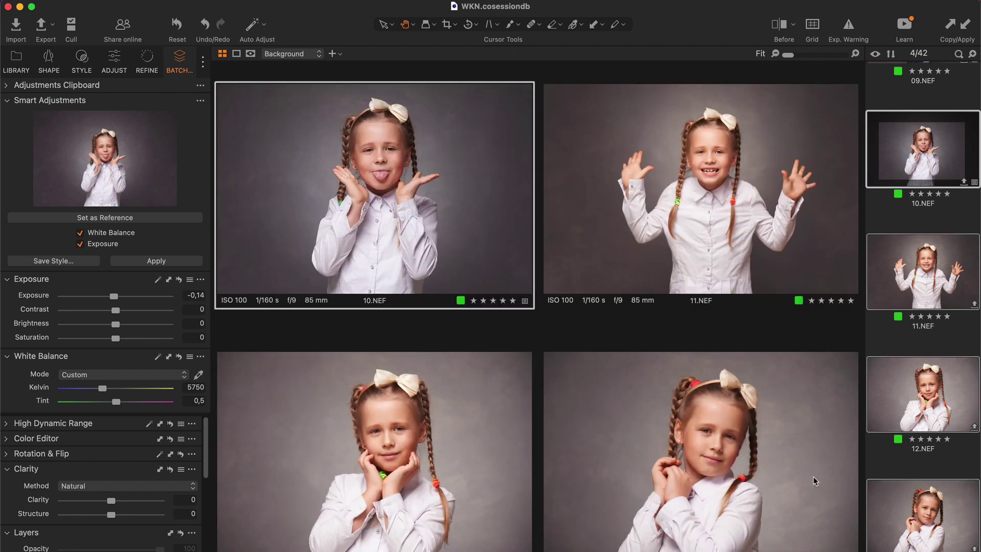
Apply the reference adjustments to the selected portraits and make clicks assign a red label.
click(178, 262)
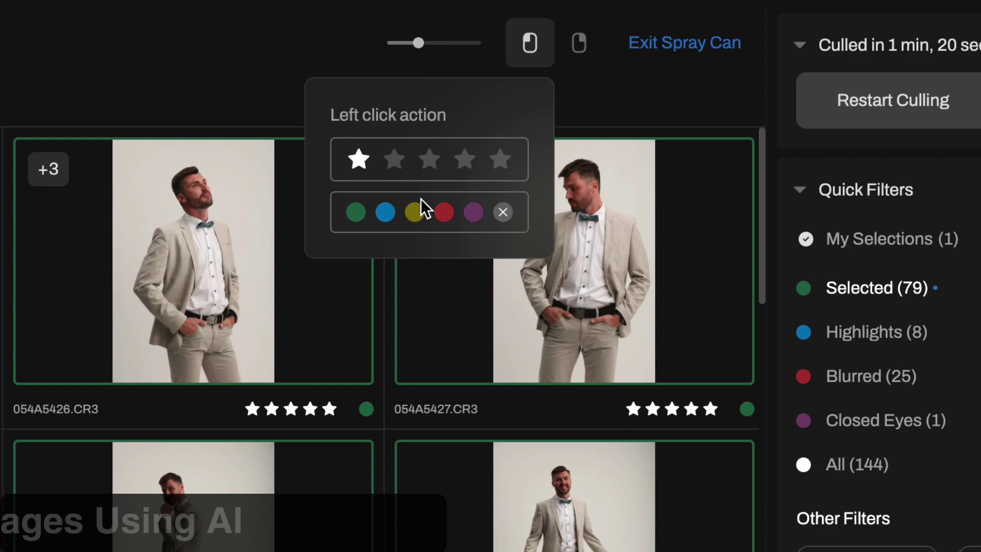
click(444, 212)
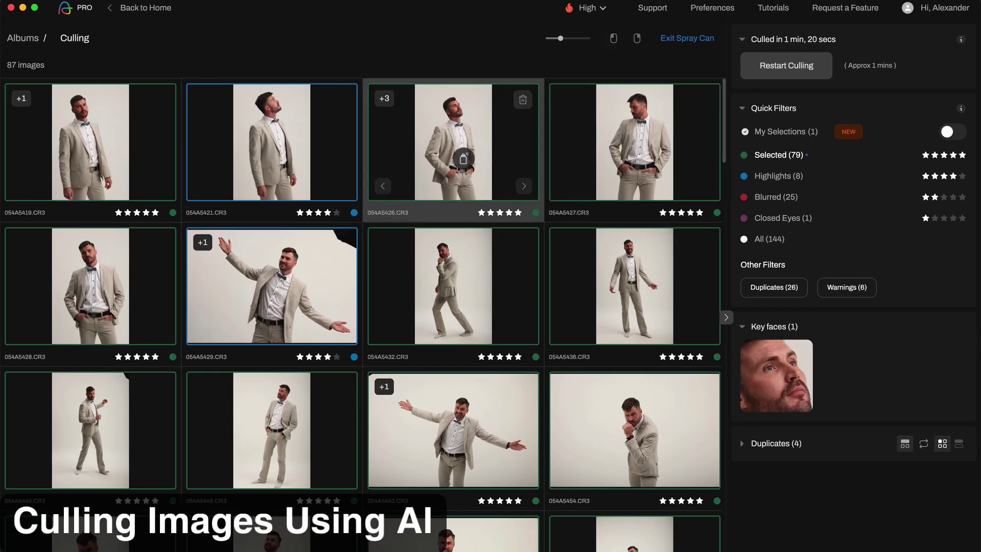
scroll(458, 164, down, 5)
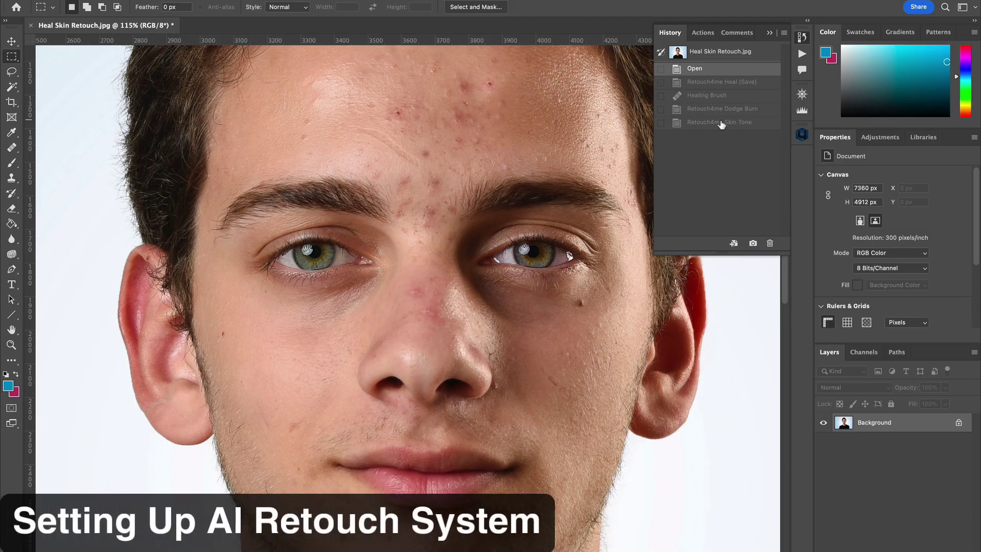
Compare the original and Retouch4me Skin Tone states, then Snapshot 1 and Snapshot 2.
click(721, 123)
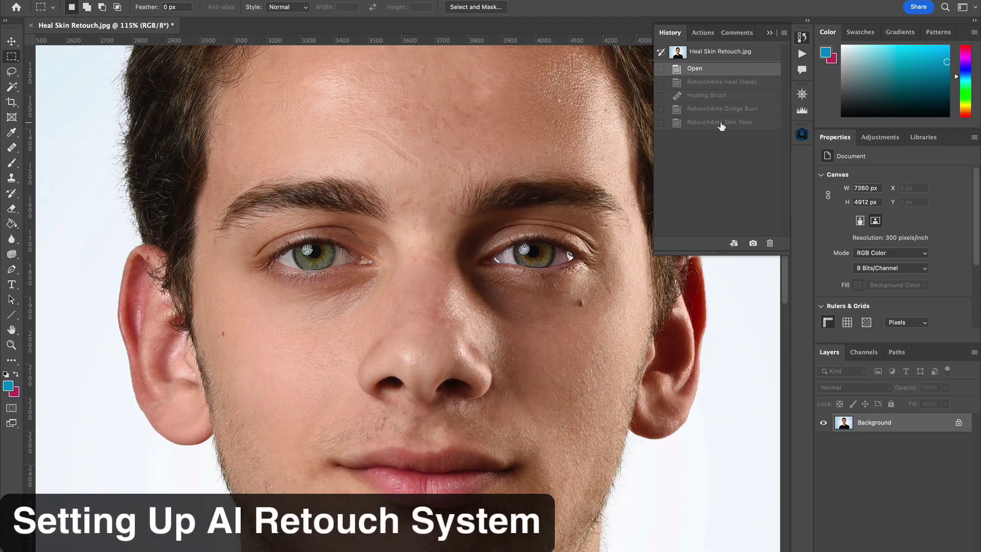
click(725, 68)
click(724, 125)
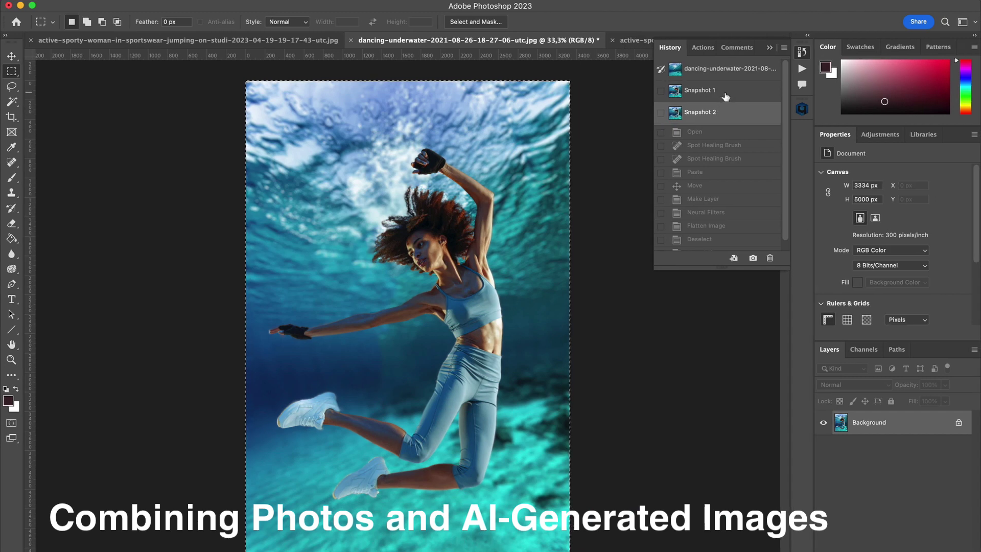
click(821, 94)
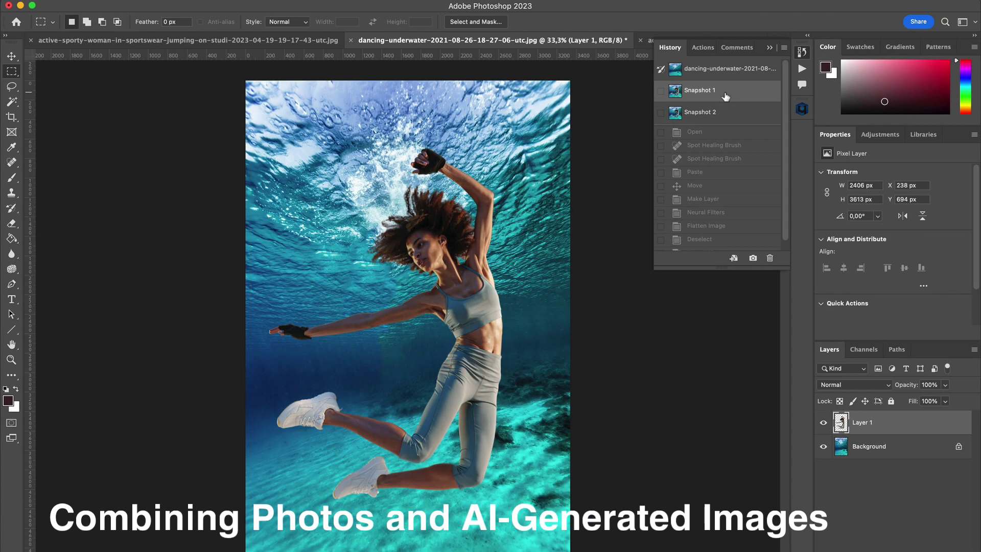
click(718, 112)
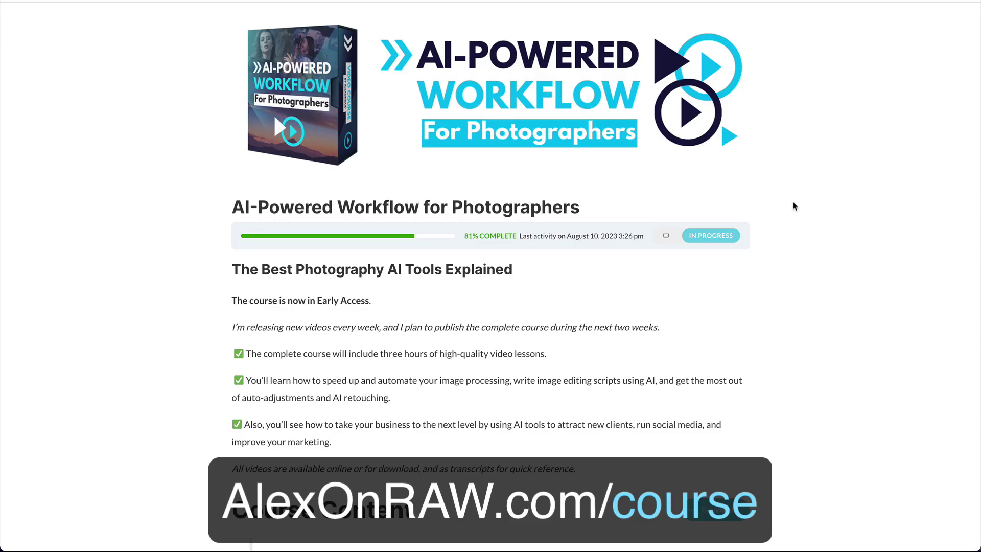
Expand lesson 1 Ride the AI Wave and open topic 1.1 Your Photography Business Tomorrow.
scroll(793, 203, down, 6)
click(718, 261)
scroll(715, 263, down, 3)
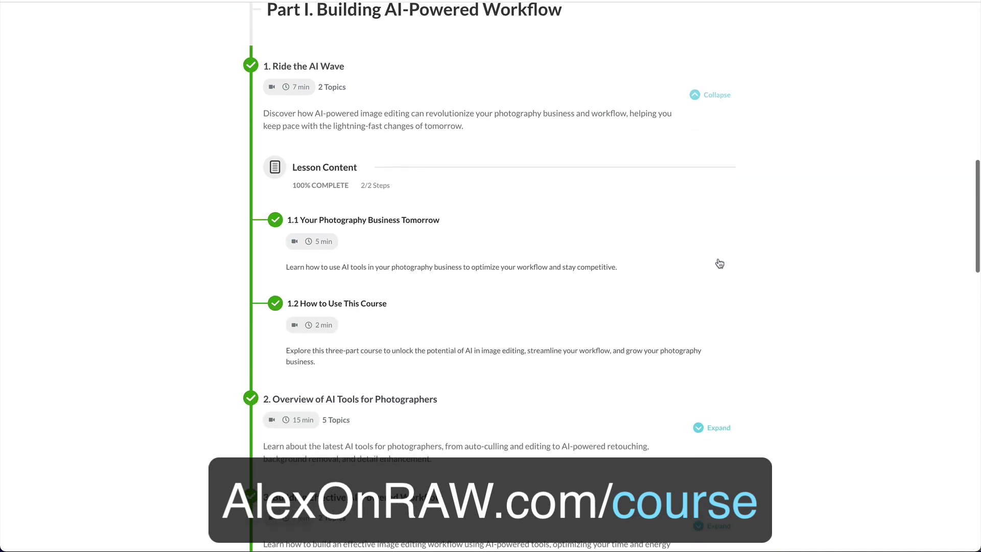
click(434, 220)
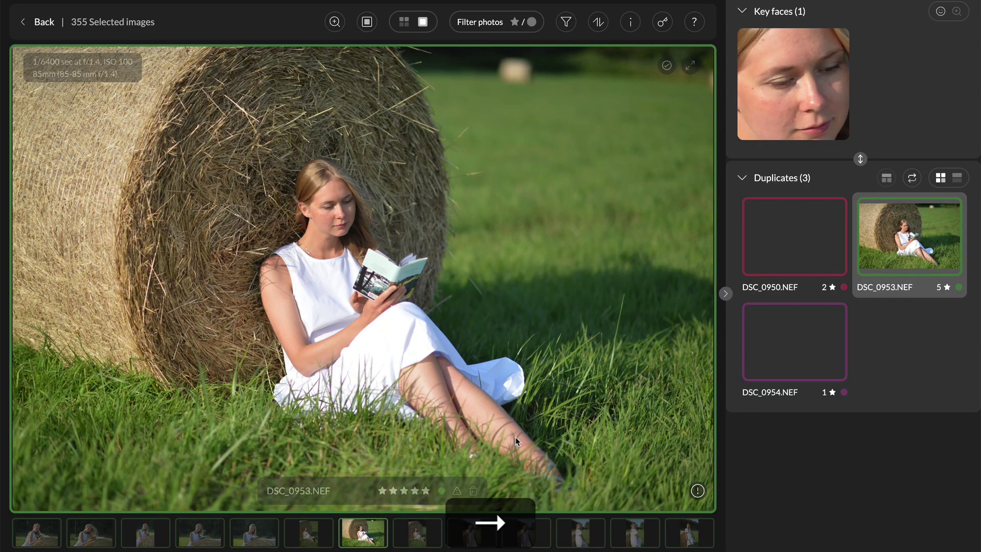
Advance the culling view to the next photo, DSC_0960.NEF.
key(Right)
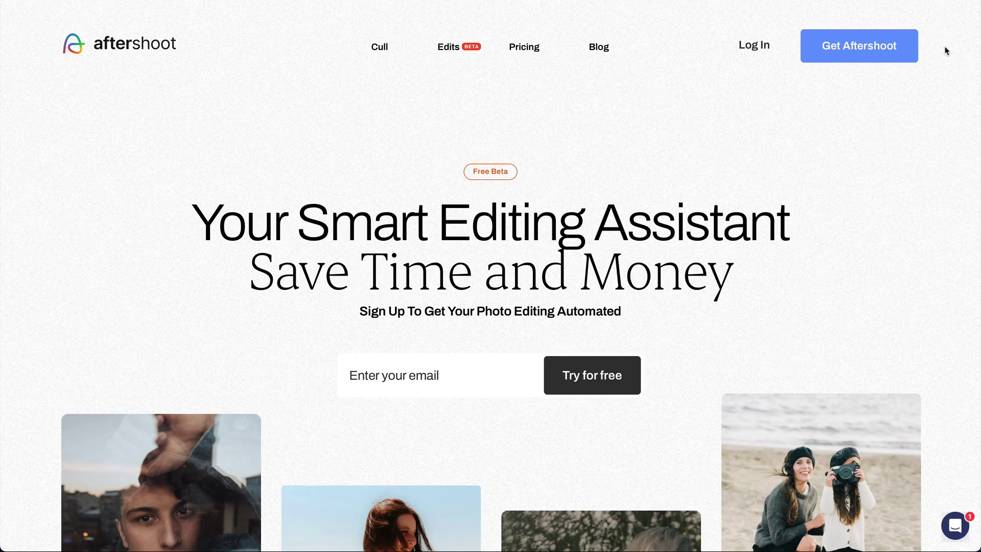
Browse the second and third feature slides on the Aftershoot page.
scroll(946, 51, down, 10)
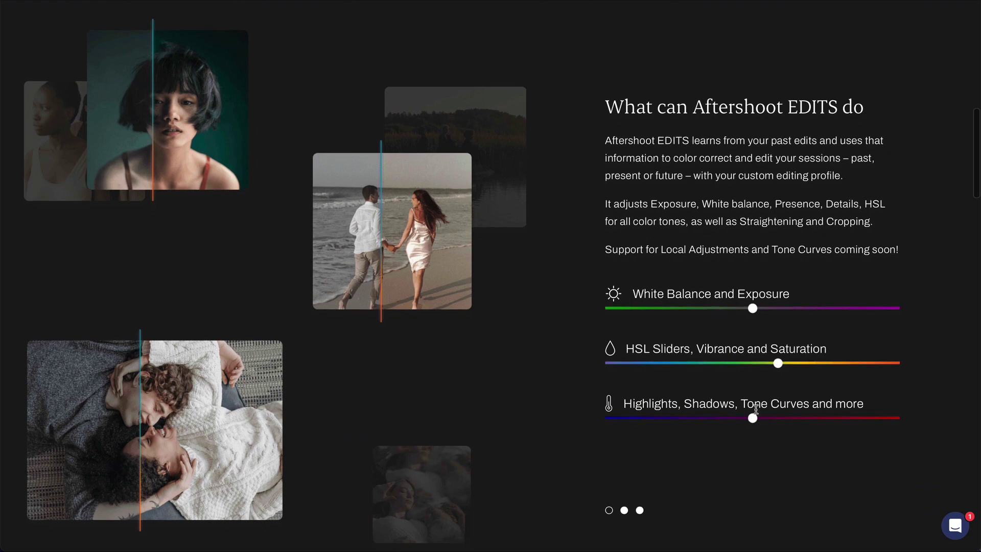
click(625, 510)
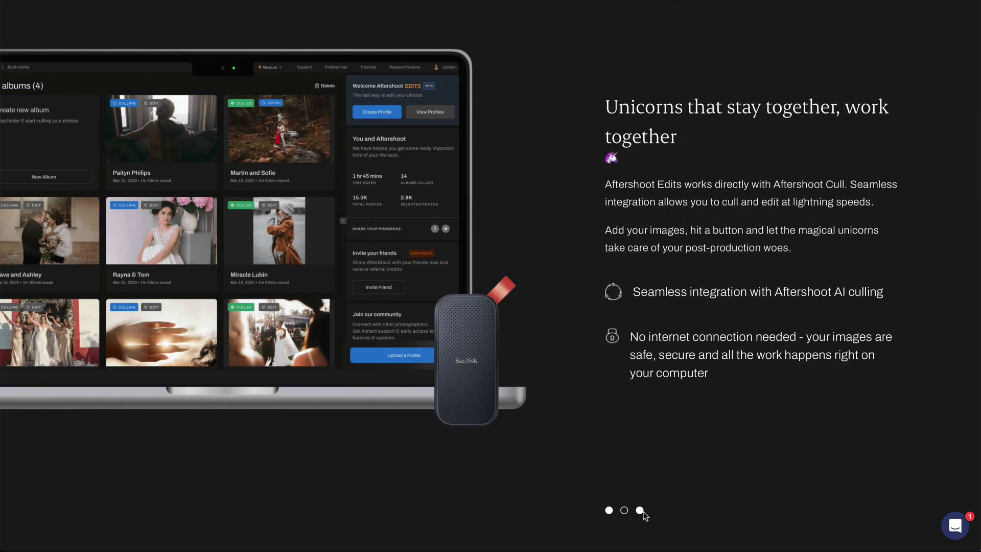
click(640, 511)
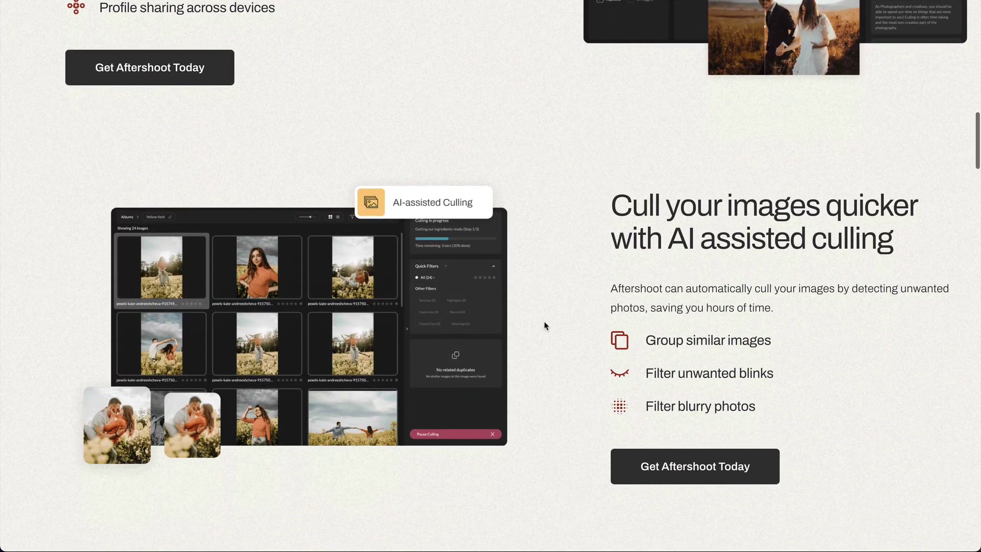
Apply promo code ALEXONRAW to the Aftershoot Professional checkout order.
scroll(545, 326, down, 5)
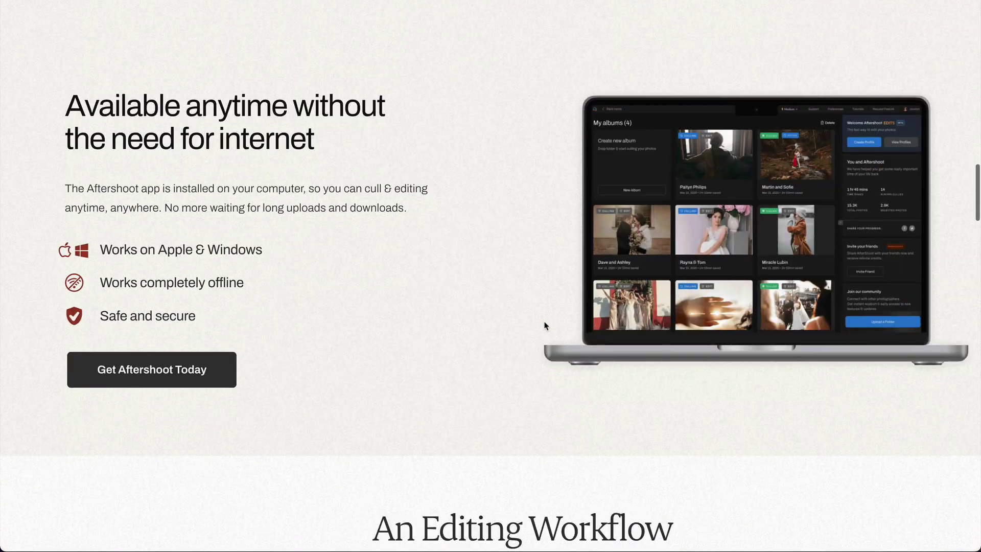
scroll(545, 325, down, 3)
scroll(545, 326, down, 4)
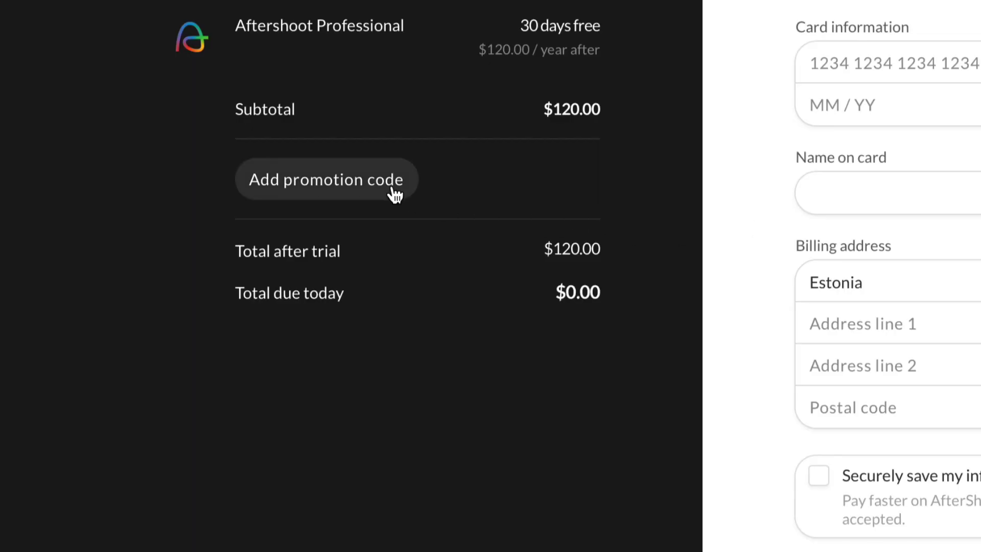
click(394, 180)
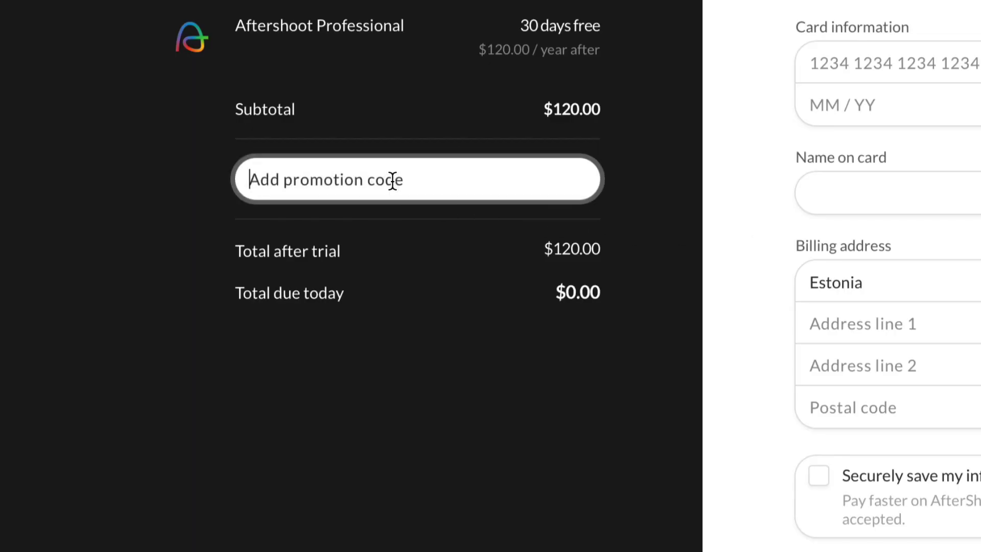
text(ALEX)
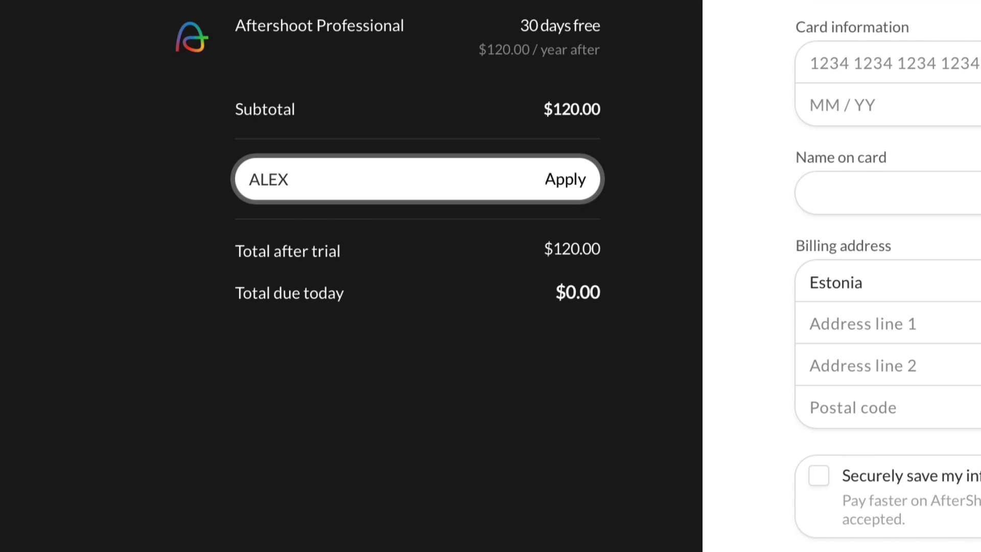
text(ONRAW)
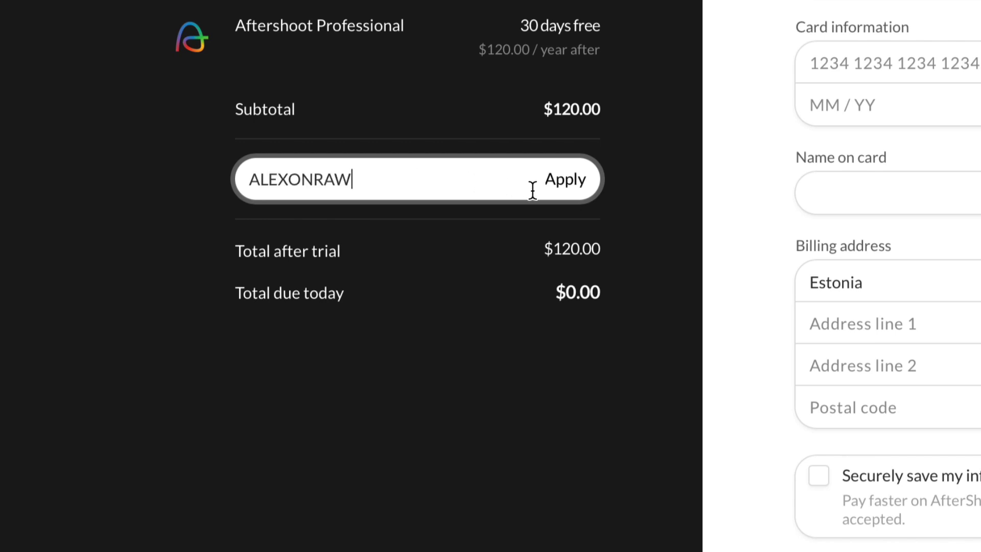
click(565, 184)
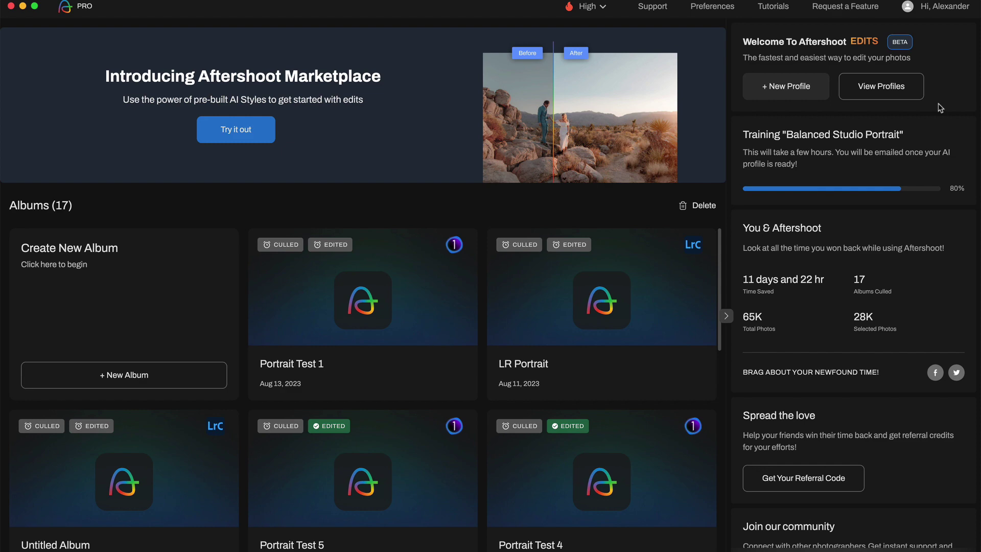
Open the Aftershoot AI profiles list via View Profiles.
click(886, 88)
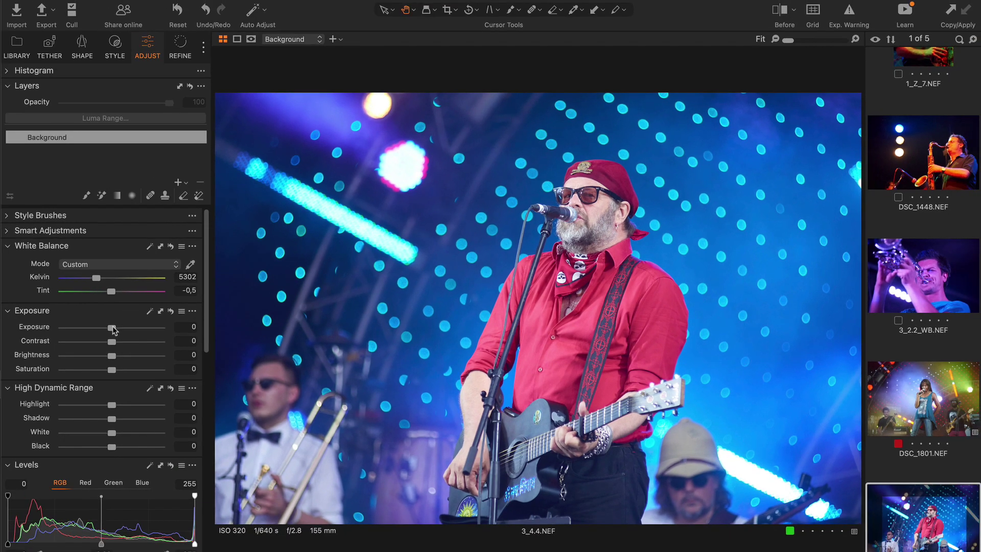
Lower the concert shot's exposure to -0.26, warm the white balance and add contrast.
drag(112, 328, 109, 328)
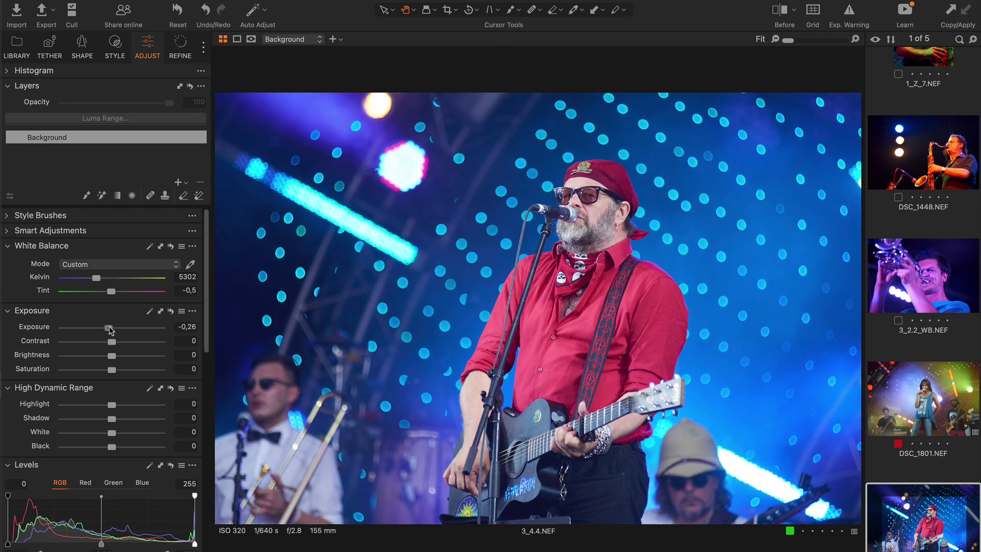
drag(97, 278, 104, 278)
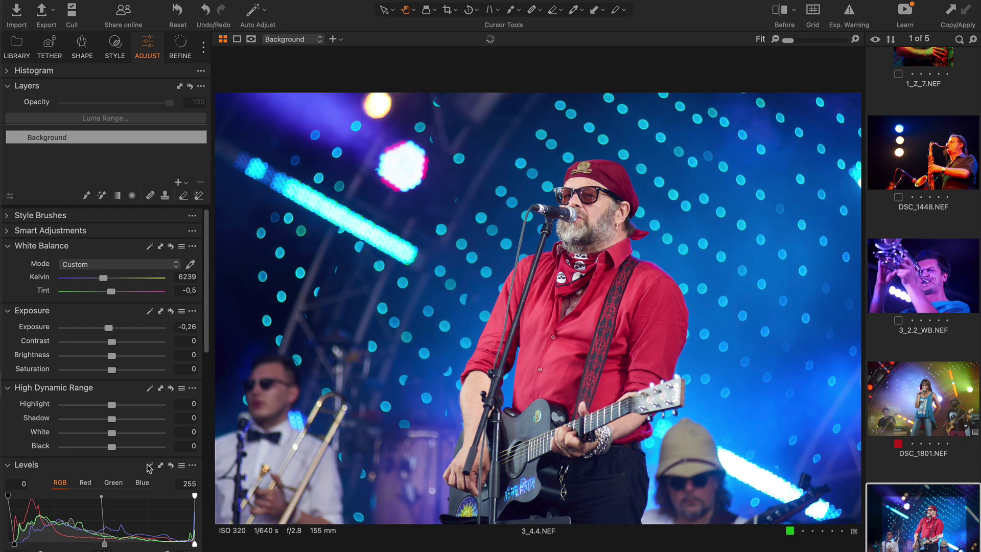
drag(116, 346, 123, 347)
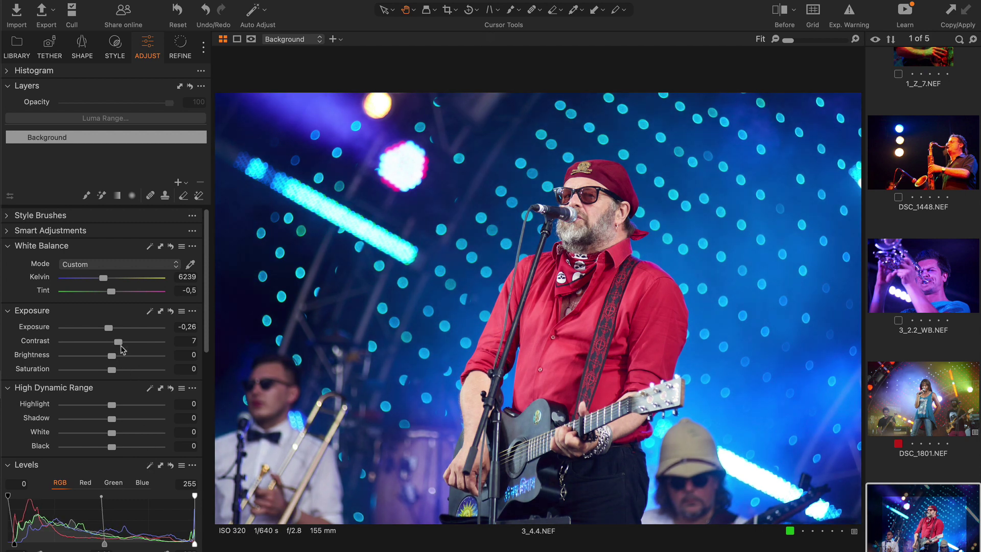
Pull down highlights, fine-tune HDR recovery, and target blue tones in the Color Editor.
drag(111, 405, 93, 408)
key(ctrl+shift+a)
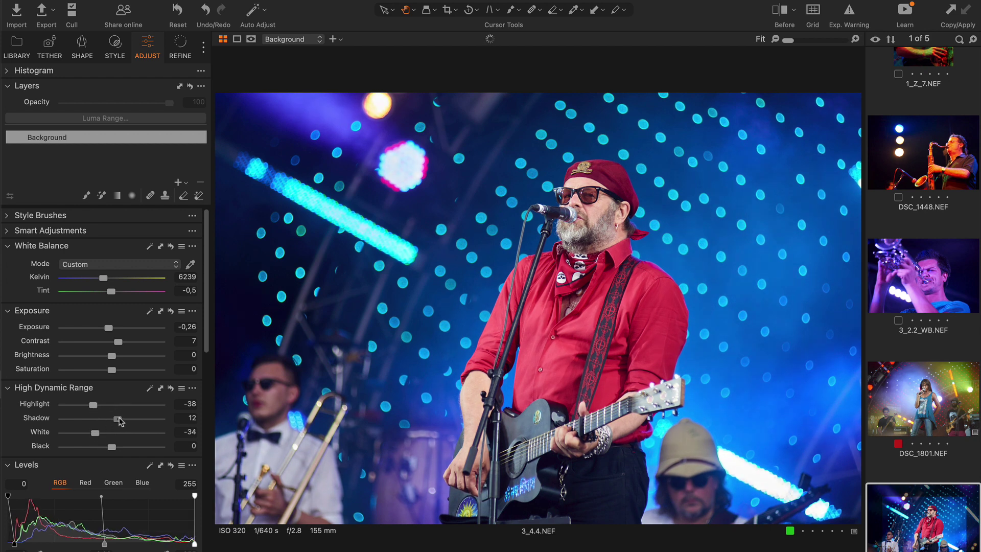
scroll(137, 410, down, 1)
scroll(137, 410, down, 10)
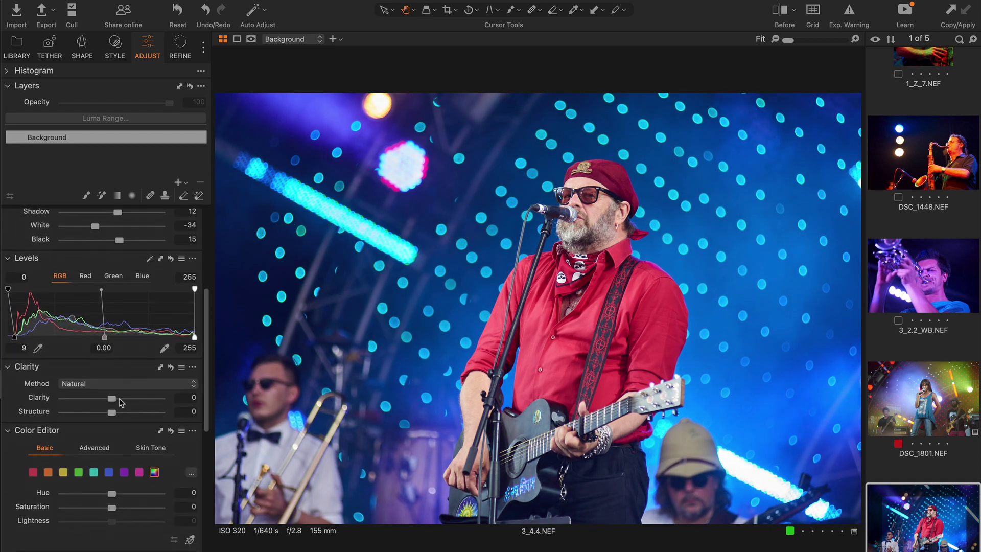
drag(112, 398, 119, 402)
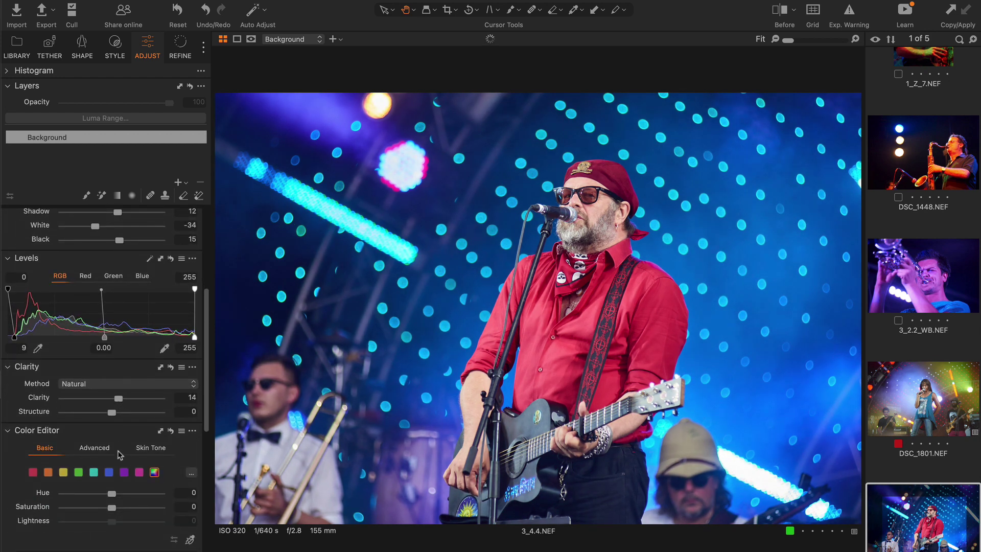
click(109, 472)
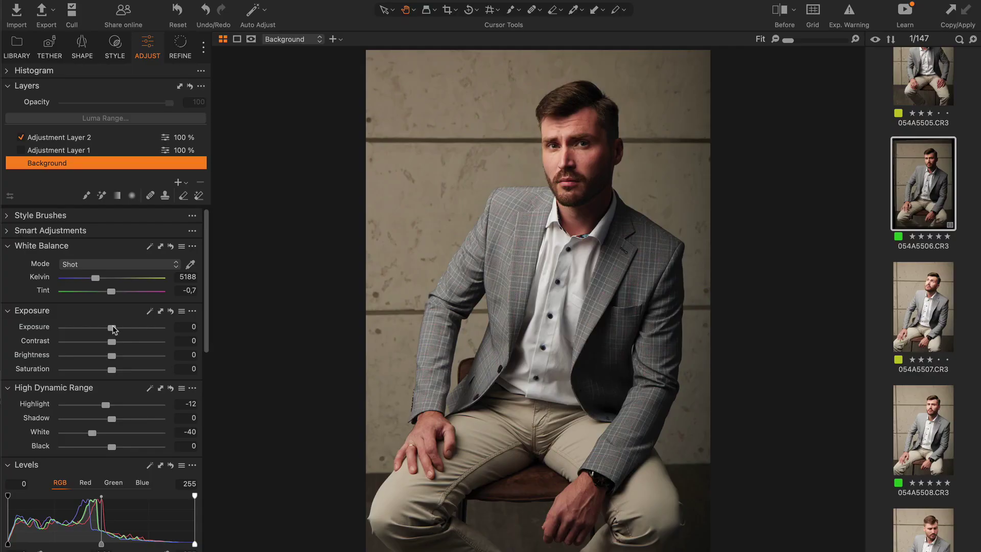
Raise the portrait's exposure to 0.95 and inspect the face zoomed in before returning to Fit.
drag(112, 328, 124, 329)
click(543, 132)
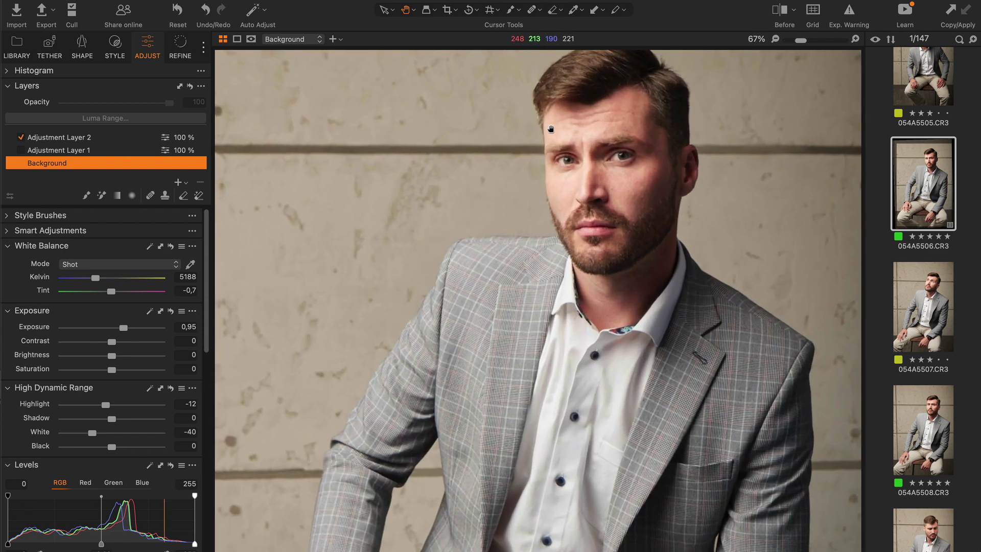
drag(532, 190, 508, 173)
click(508, 173)
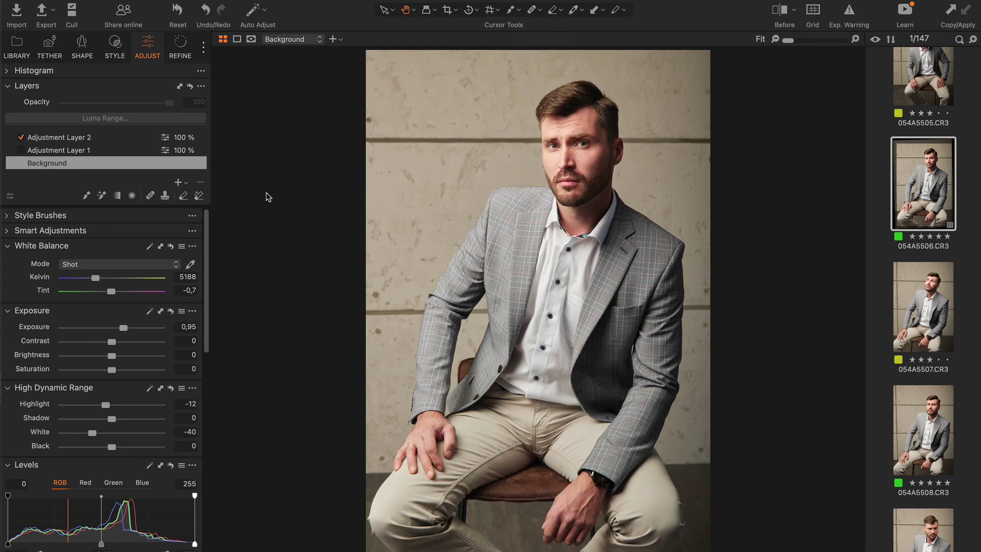
Toggle Adjustment Layer 1 on, review its settings, and hide it again.
click(21, 151)
click(49, 151)
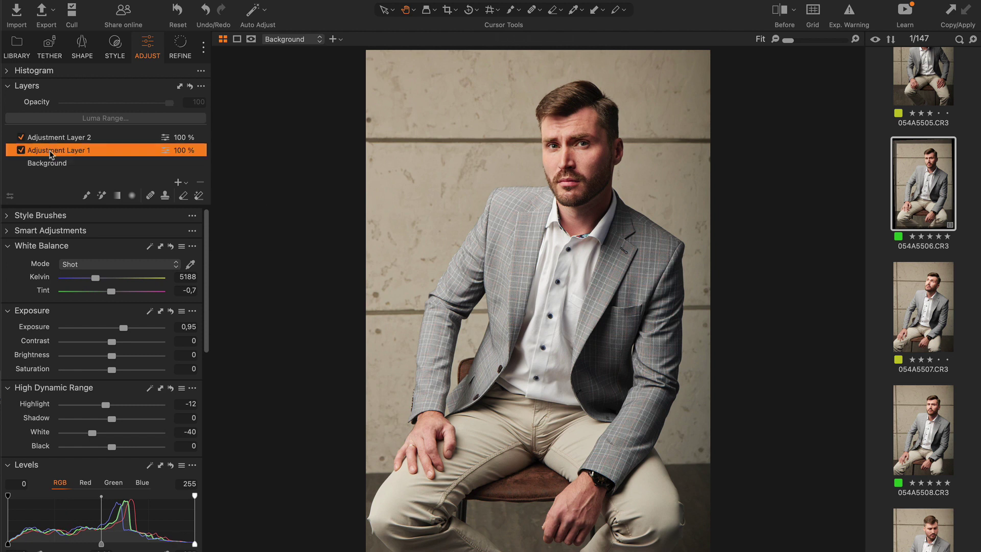
click(21, 150)
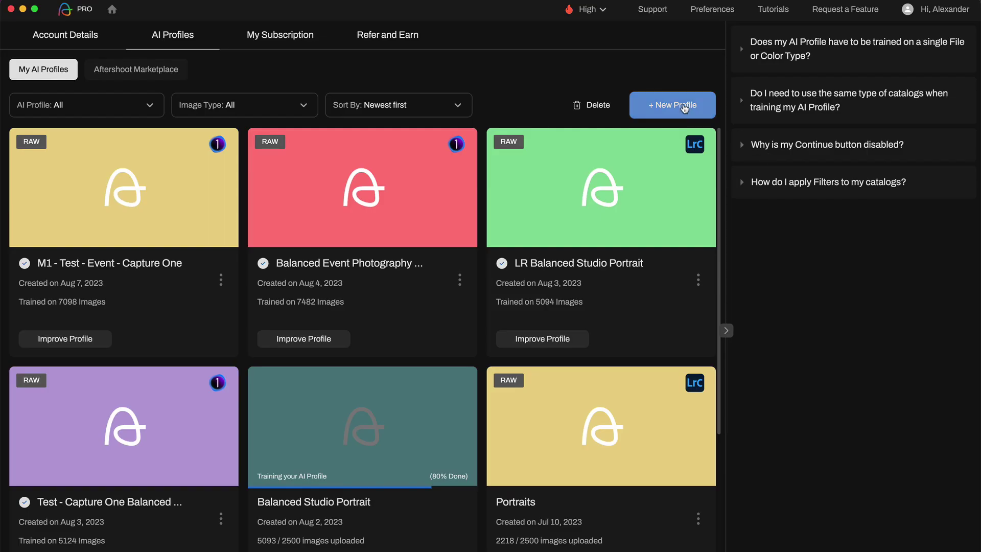
Create a new AI profile named 'Event Photography'.
click(682, 103)
text(Event Ph)
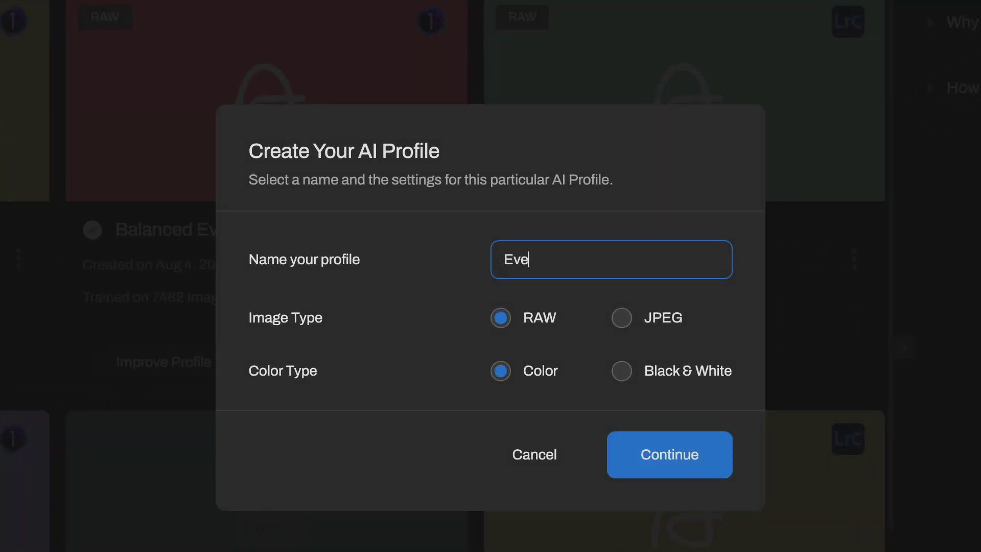
text(otography)
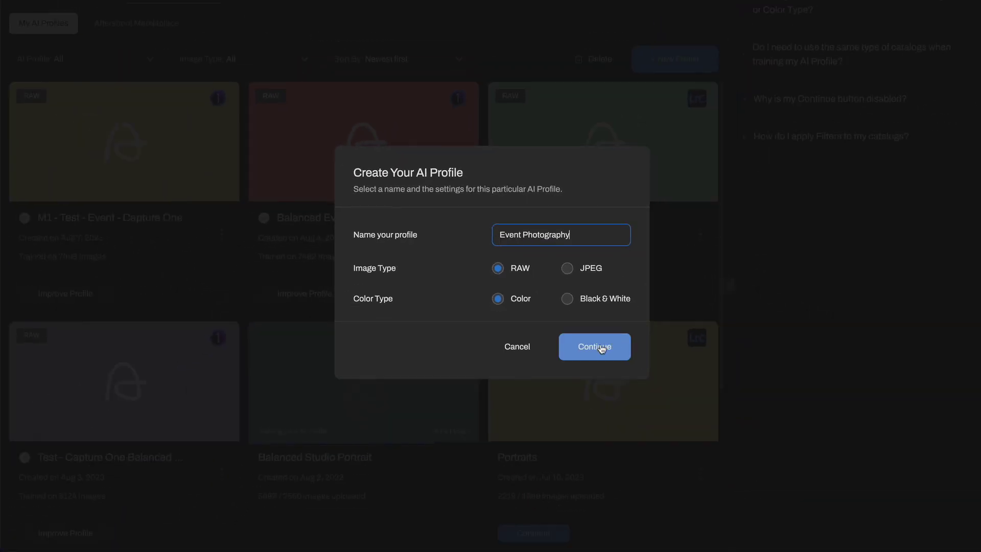
click(670, 454)
Create a second new AI profile named 'Studio Portrait'.
click(672, 62)
text(Studio Po)
text(rtrait)
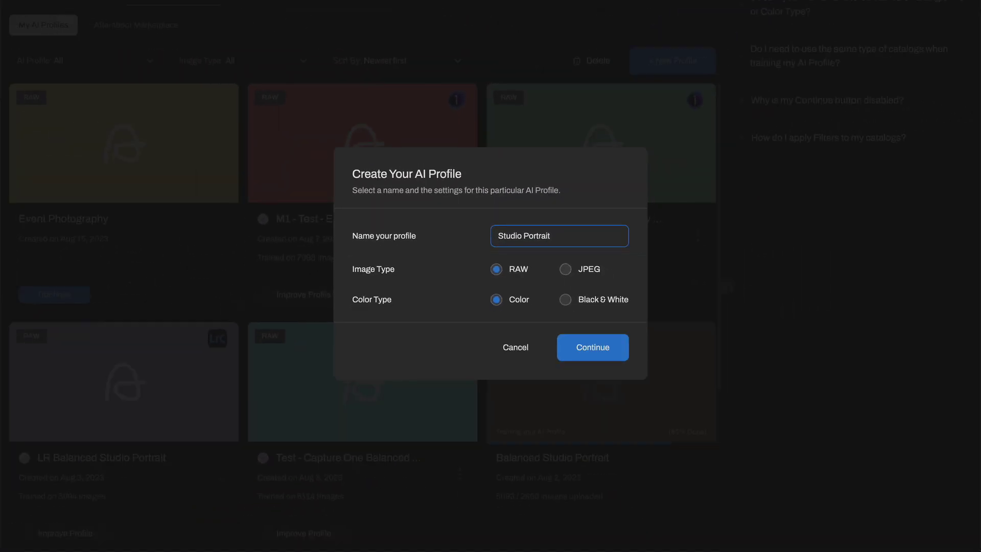
key(Return)
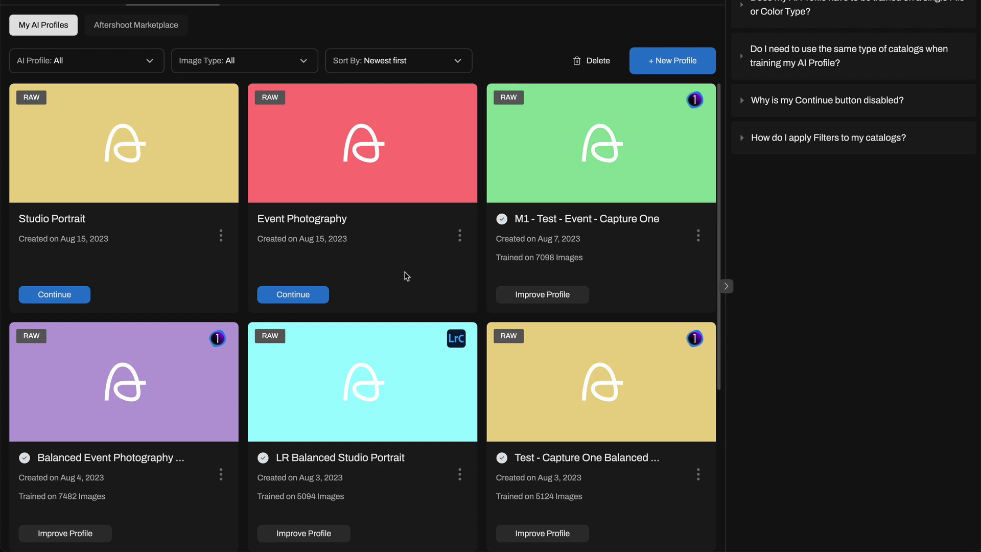
Open the Event Photography profile and load the Event Test Catalog as training data.
double_click(399, 190)
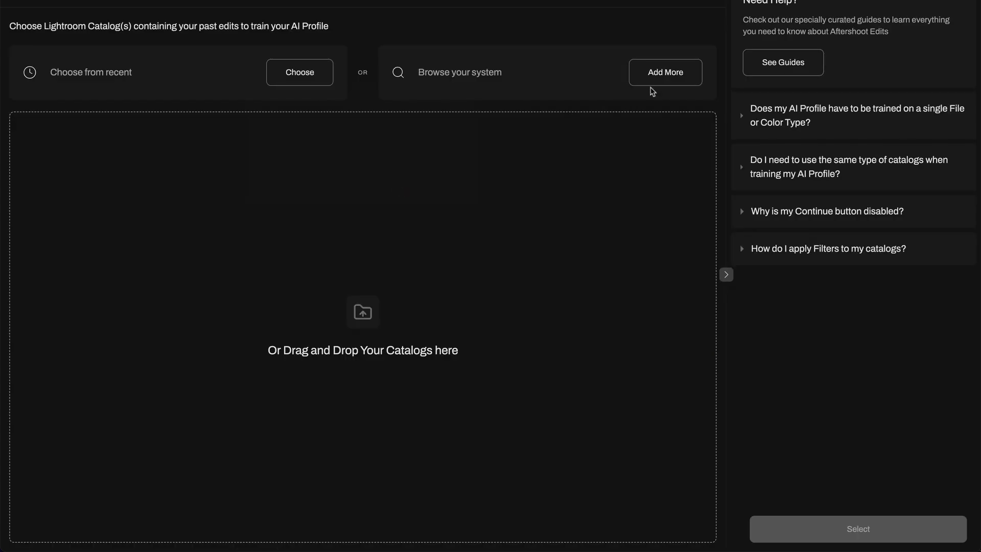
click(665, 82)
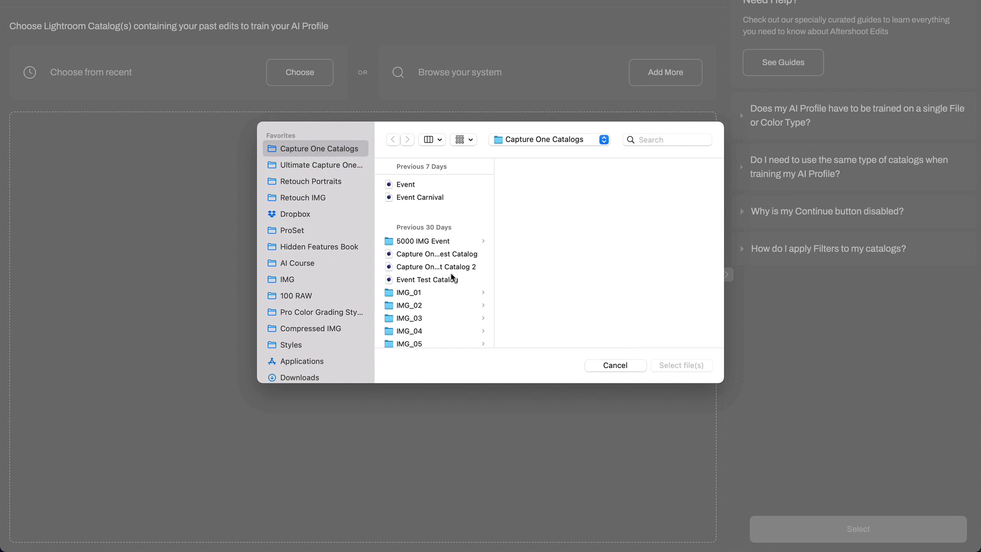
click(452, 279)
click(662, 365)
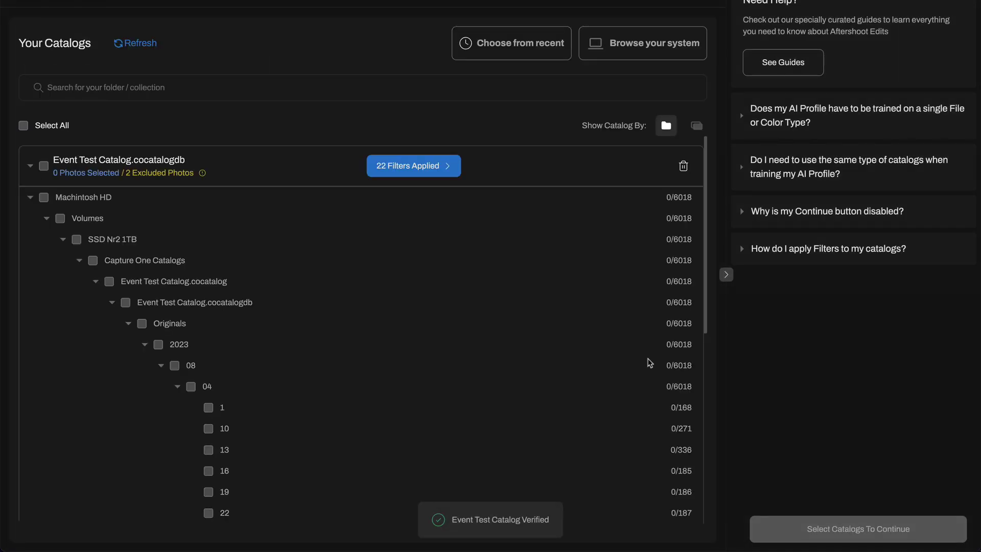
Show the catalog by collections and include the ALL IMG collection.
scroll(395, 330, down, 5)
scroll(394, 330, down, 7)
scroll(395, 330, up, 10)
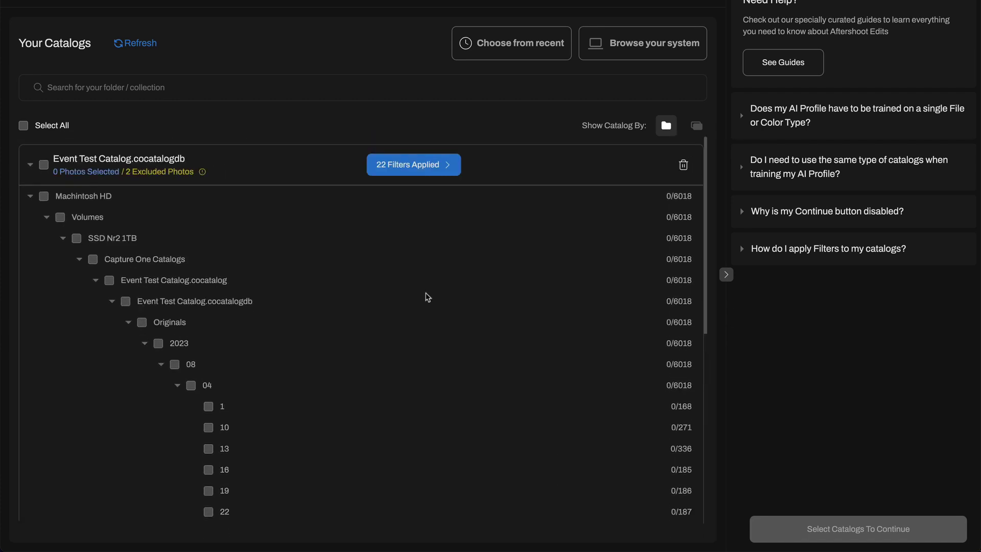
click(696, 125)
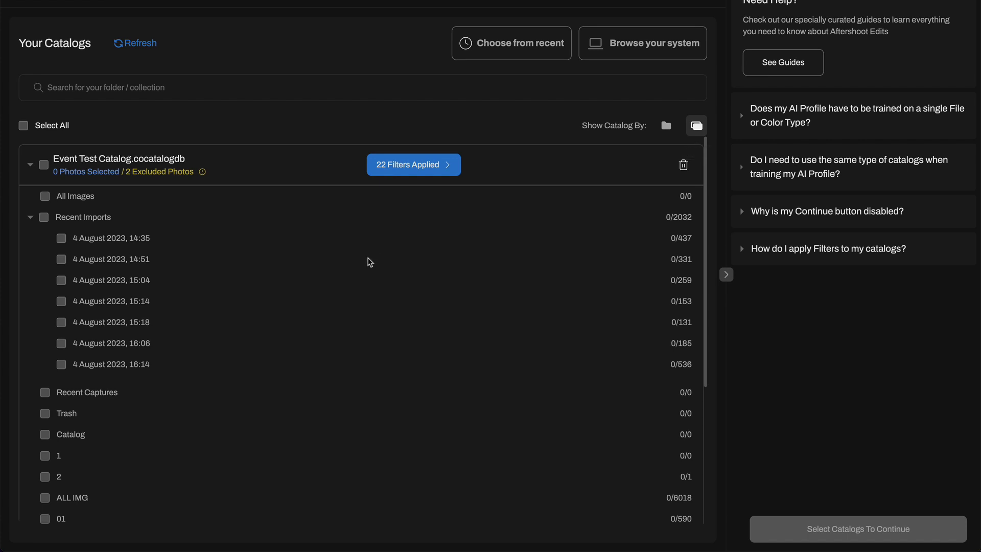
scroll(368, 260, down, 4)
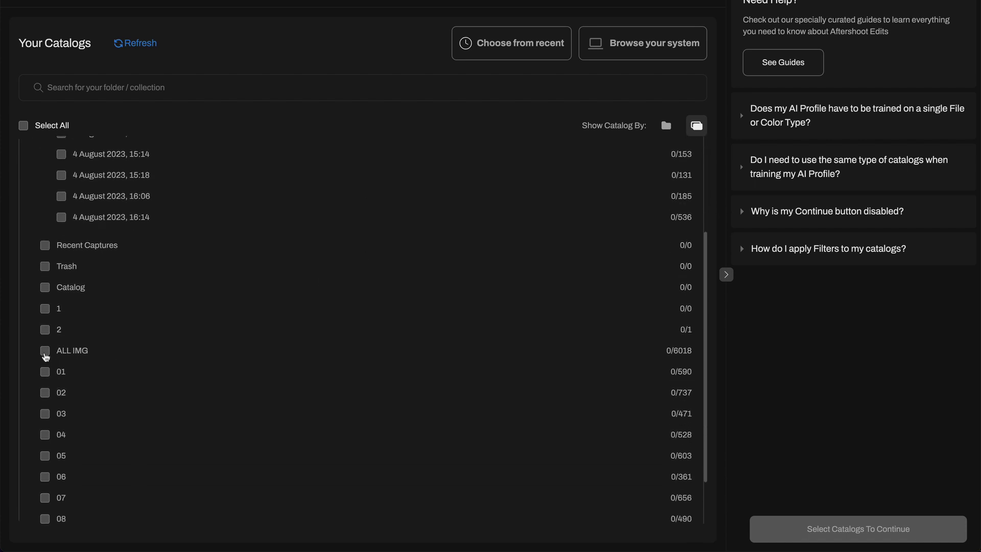
click(45, 351)
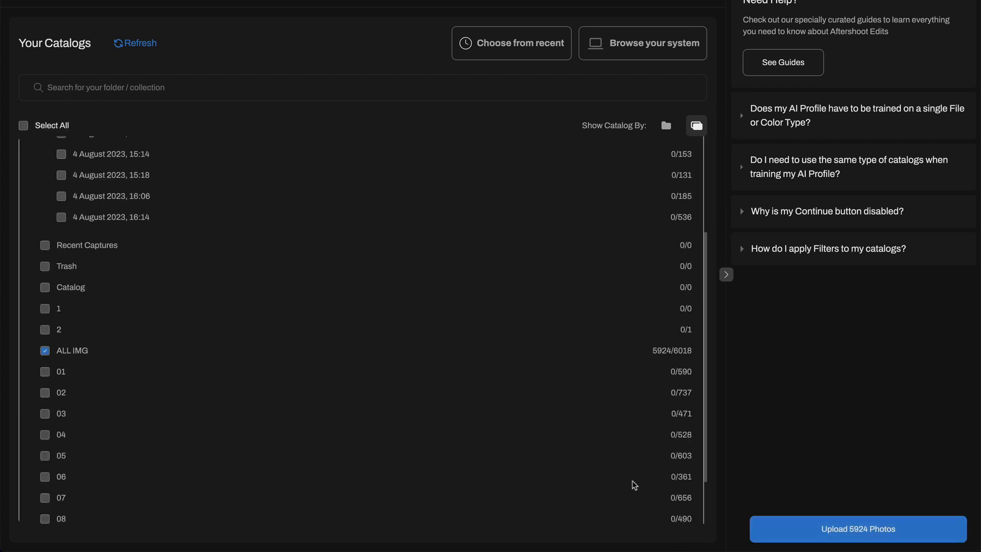
Include every star rating, colour label, keyword and camera filter, then upload all 6016 photos.
scroll(633, 483, up, 4)
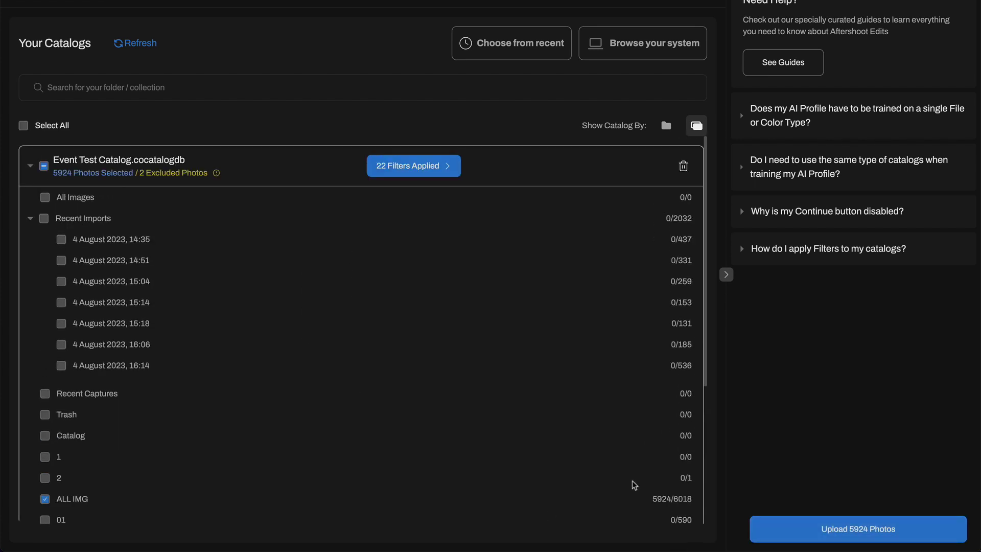
click(436, 172)
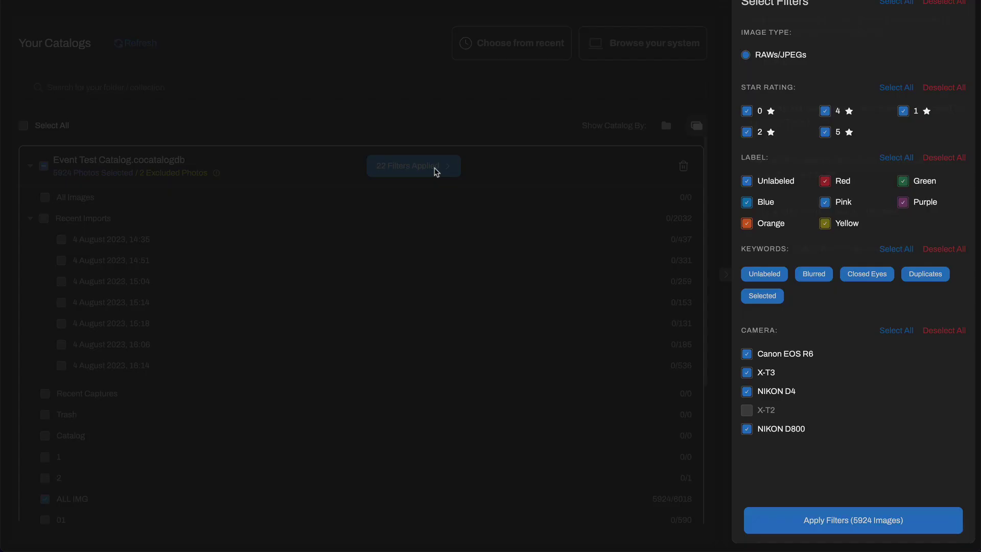
click(939, 4)
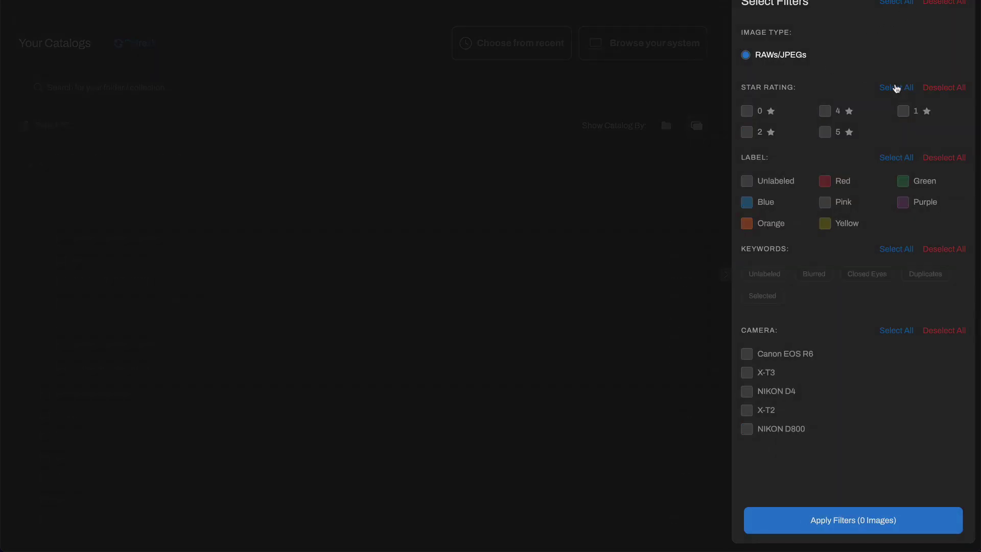
click(897, 87)
click(897, 158)
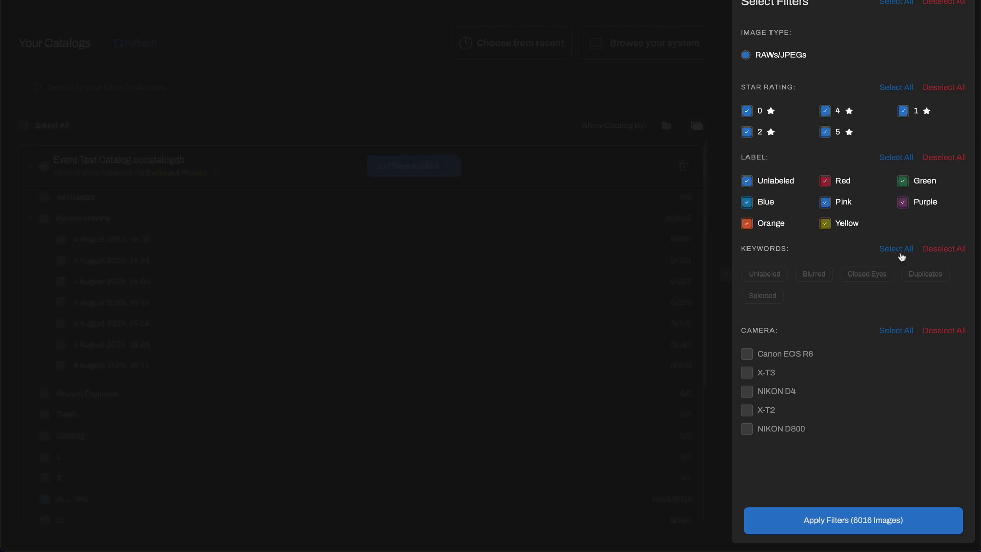
click(897, 250)
click(895, 330)
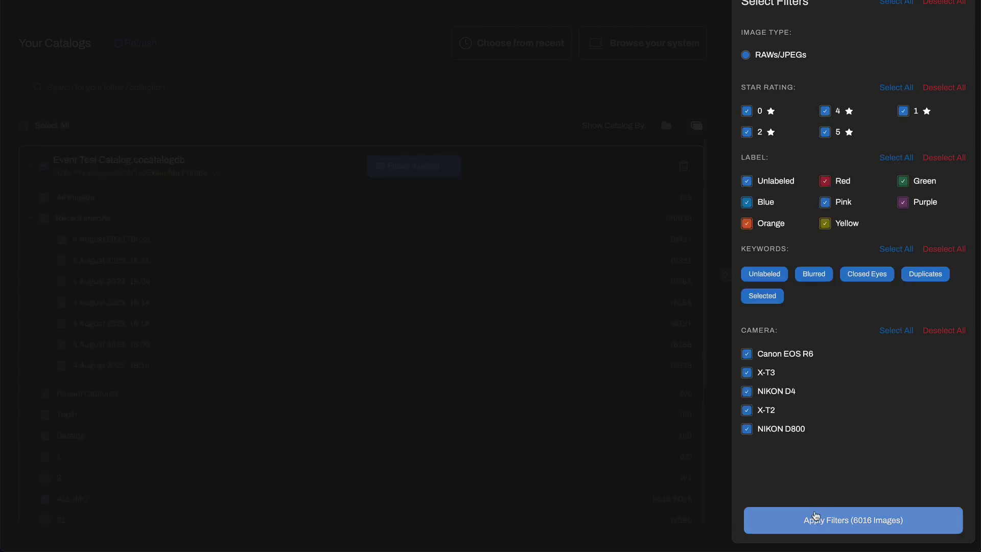
click(806, 524)
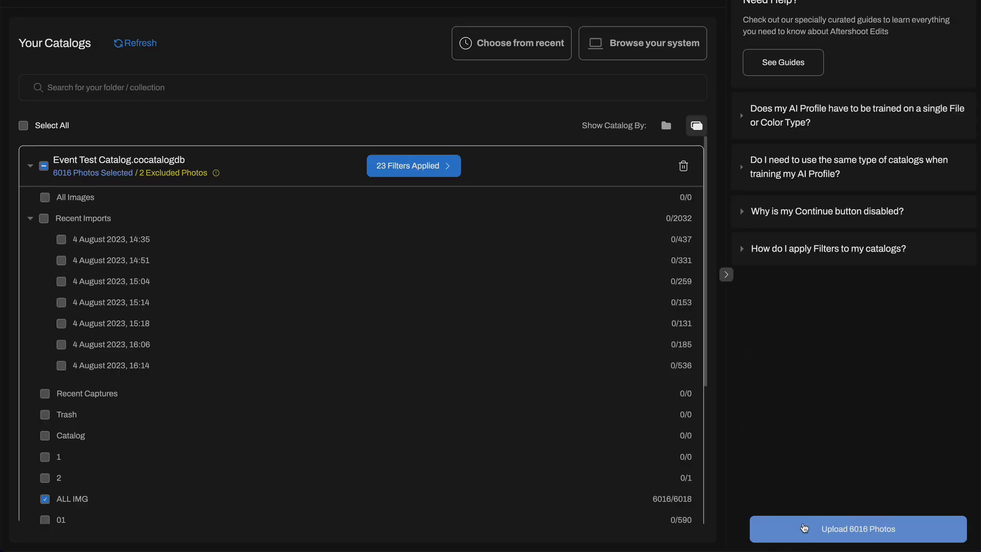
click(800, 531)
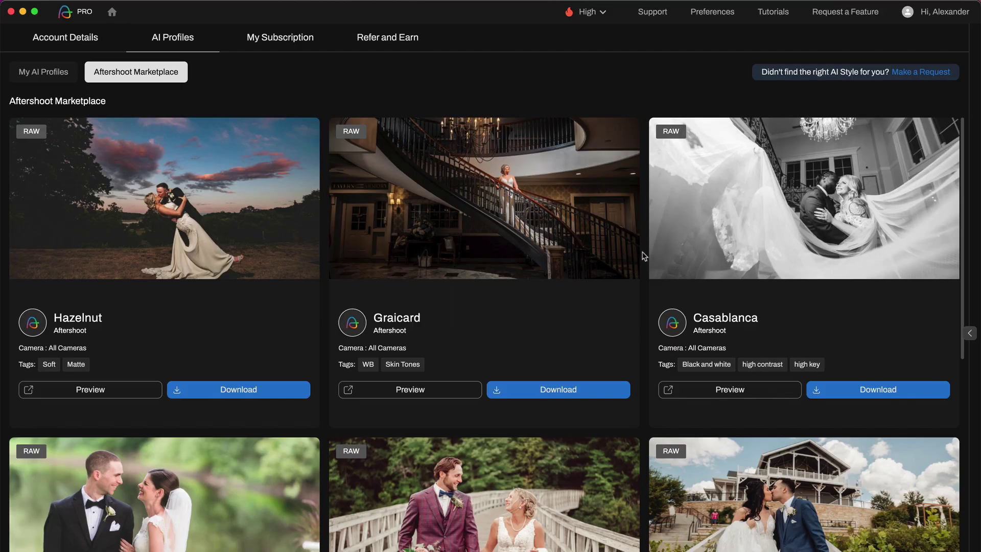
Scroll through the Aftershoot Marketplace profile cards while the AI profile training finishes.
scroll(644, 255, down, 10)
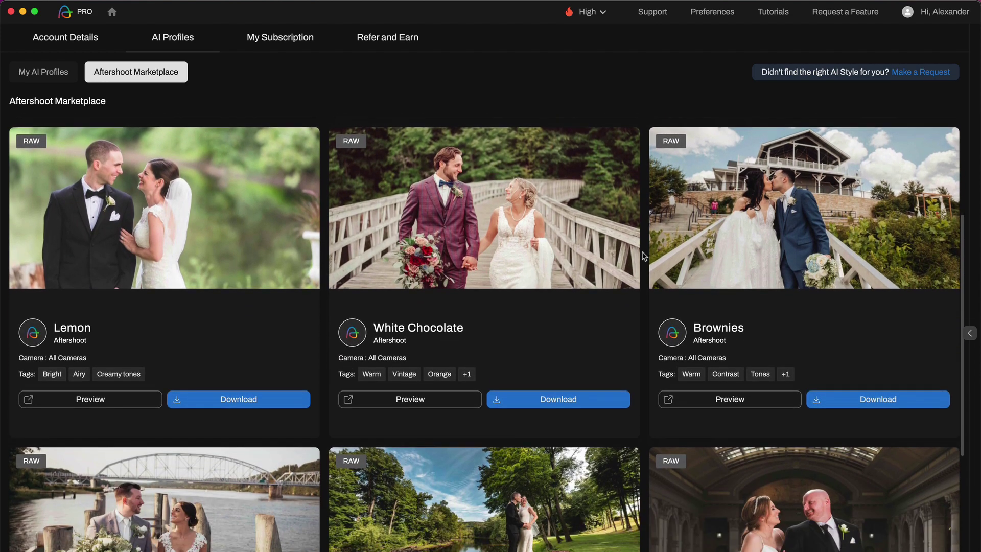
scroll(644, 255, down, 1)
scroll(644, 256, down, 15)
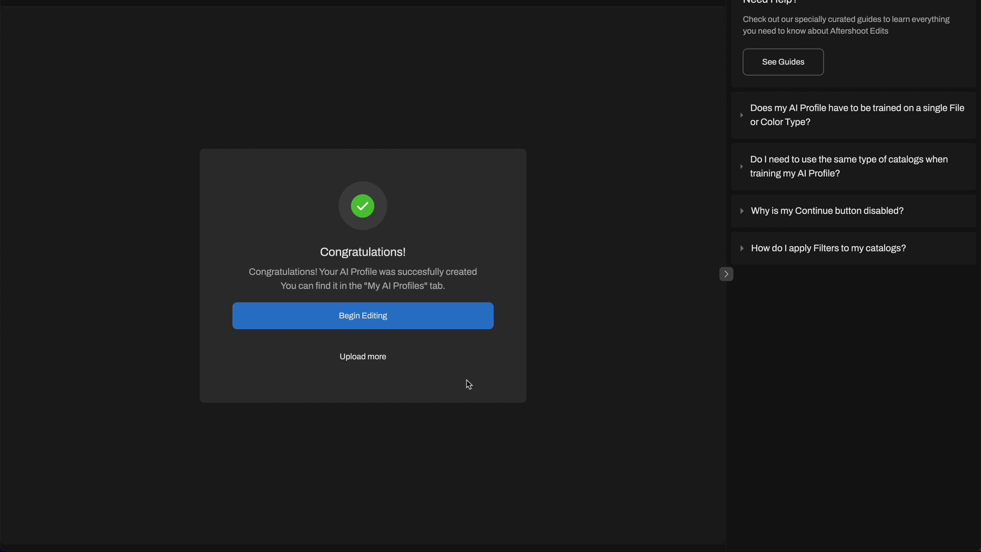
Load the Event Carnival catalog, select all filters, and AI-edit its 154 photos.
click(422, 324)
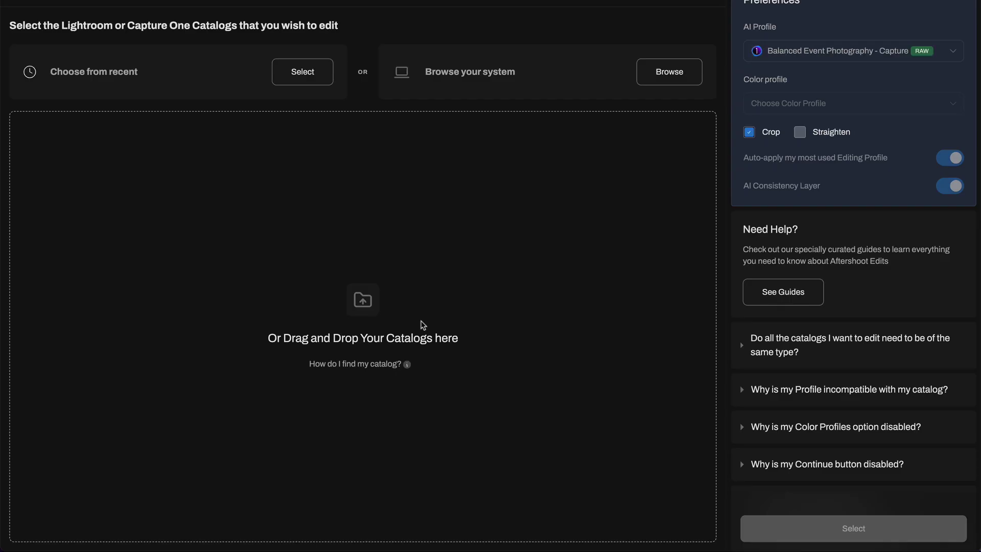
click(666, 80)
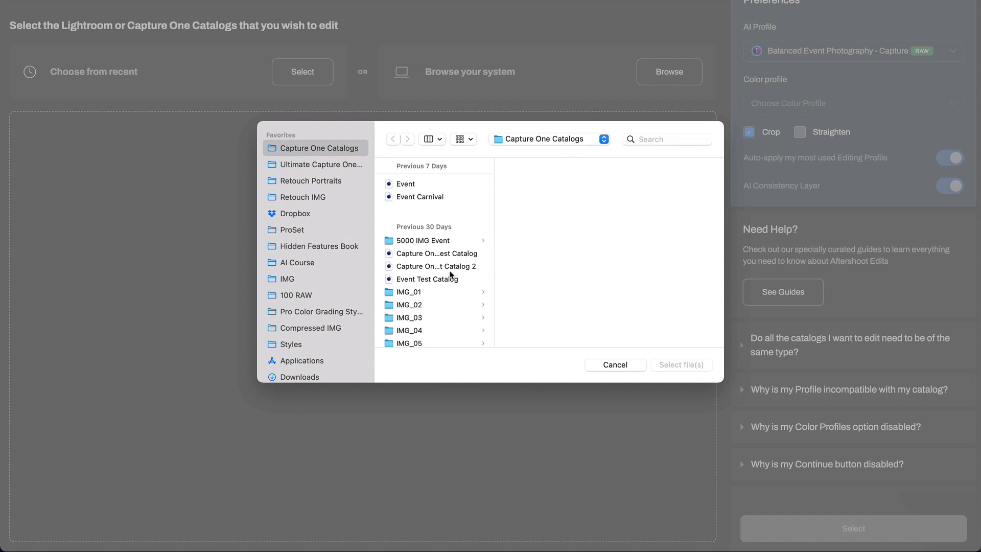
click(429, 199)
double_click(429, 197)
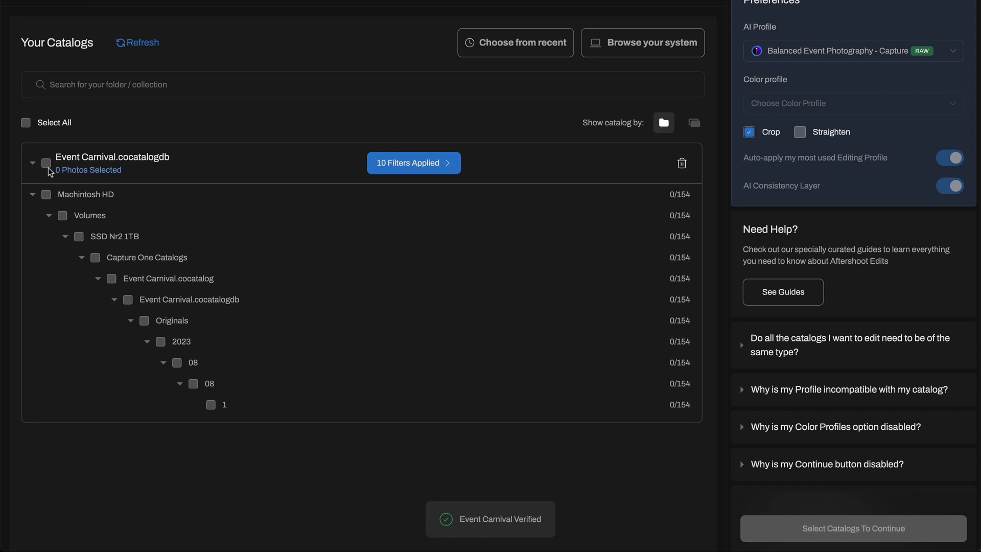
click(47, 166)
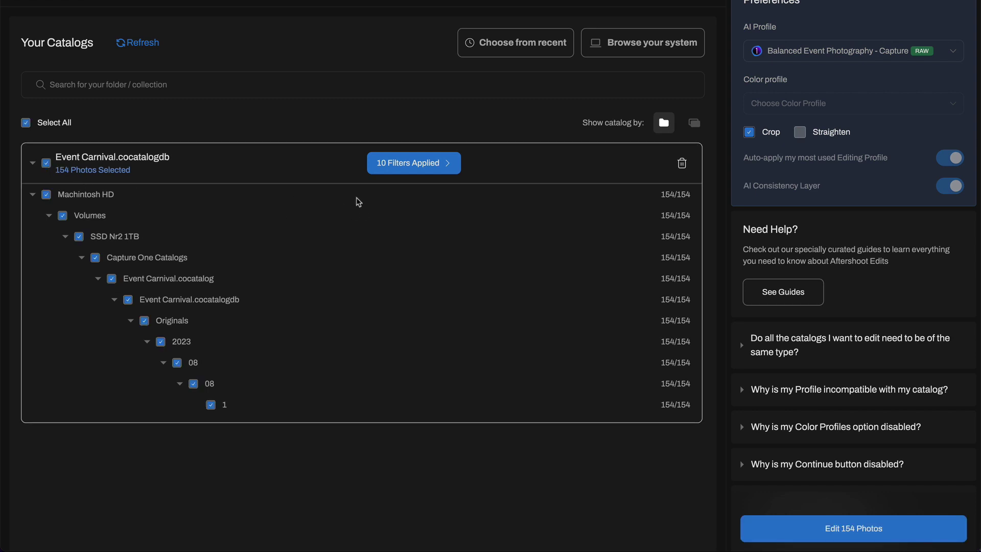
click(428, 173)
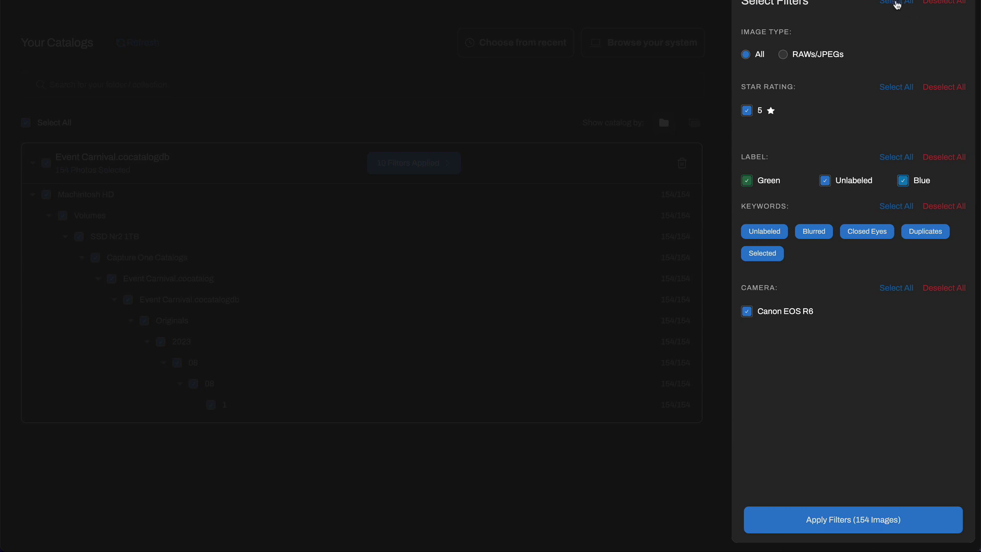
click(896, 4)
click(807, 516)
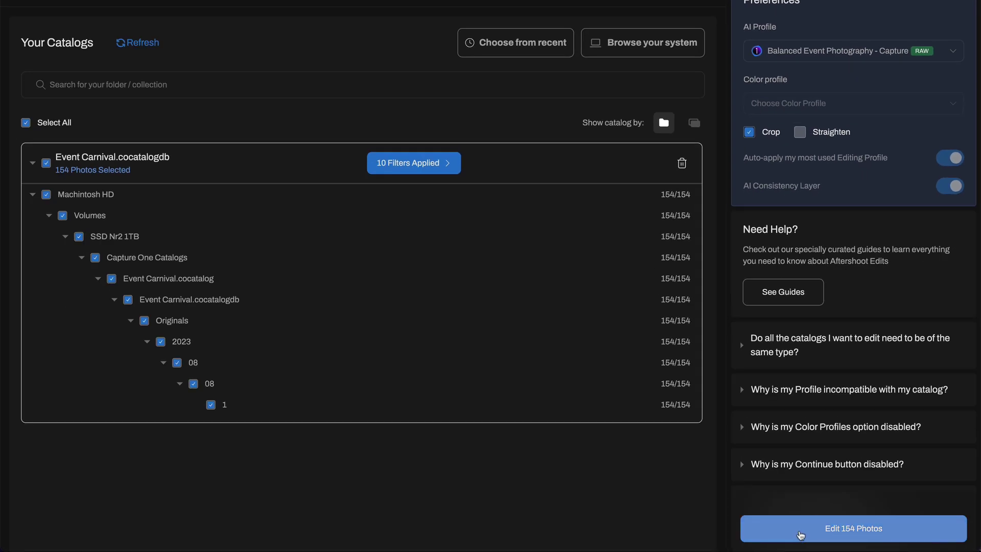
click(800, 531)
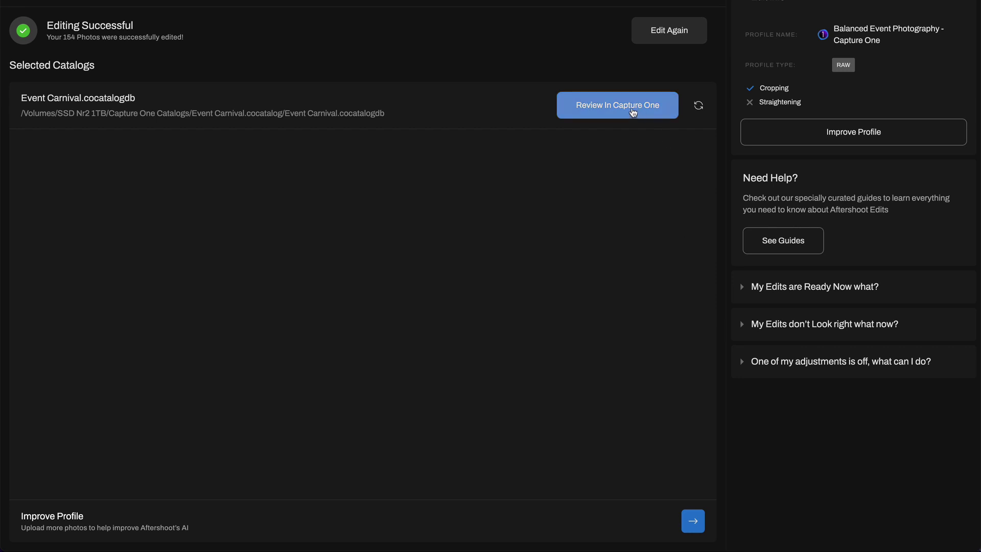
Open the edited catalog in Capture One and clone a second variant of every image.
click(633, 112)
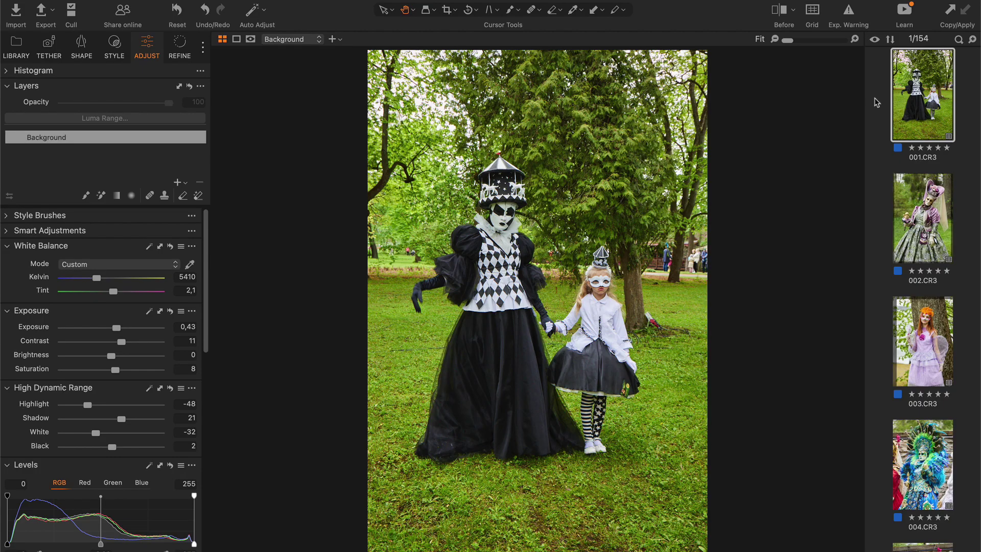
key(super+a)
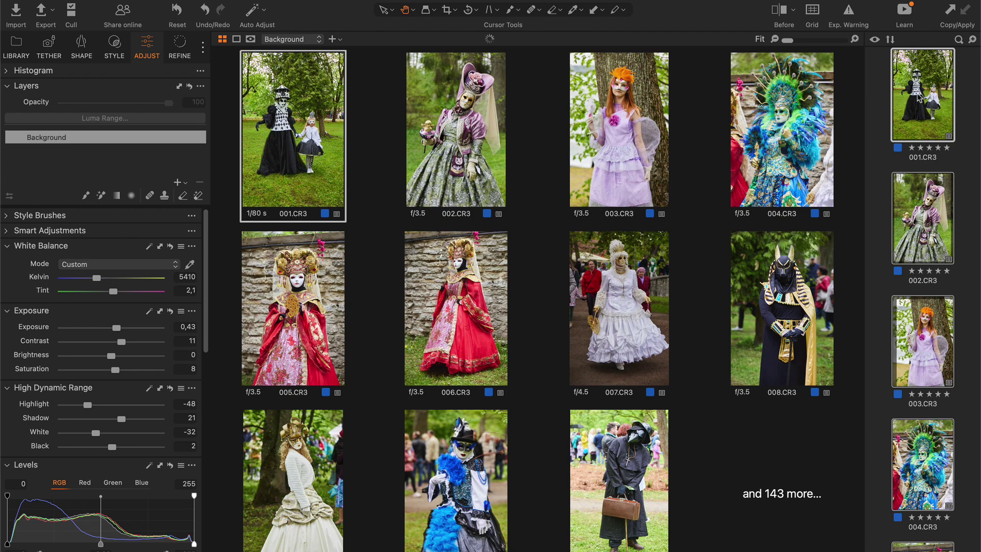
right_click(919, 95)
click(838, 145)
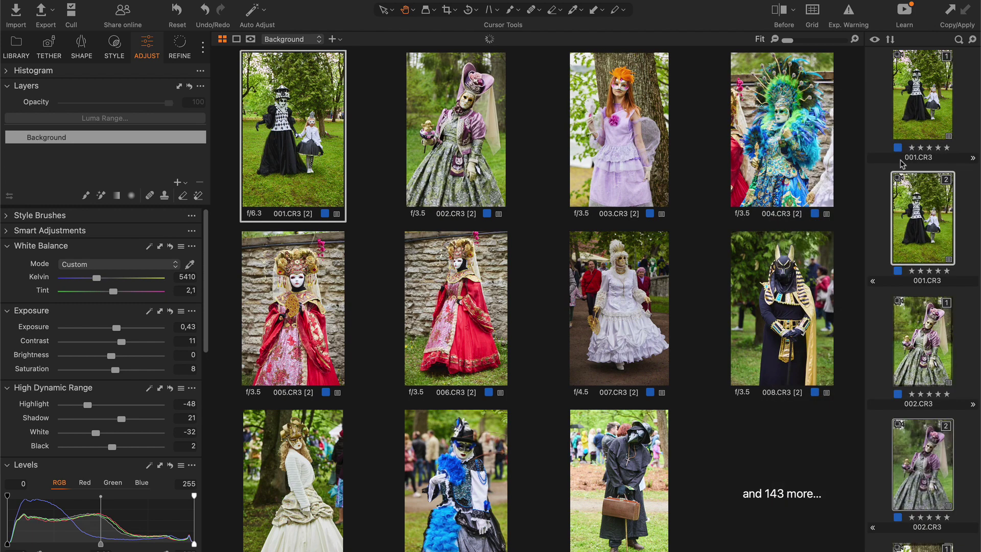
Select the first variants by same variant, then compare both 001.CR3 variants side by side.
click(923, 94)
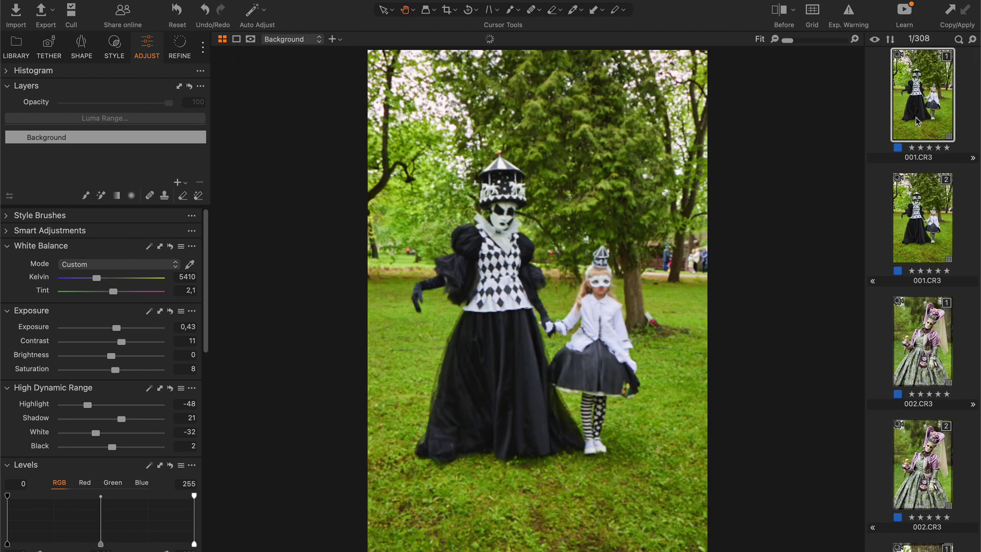
click(276, 1)
mouse_move(306, 154)
click(419, 192)
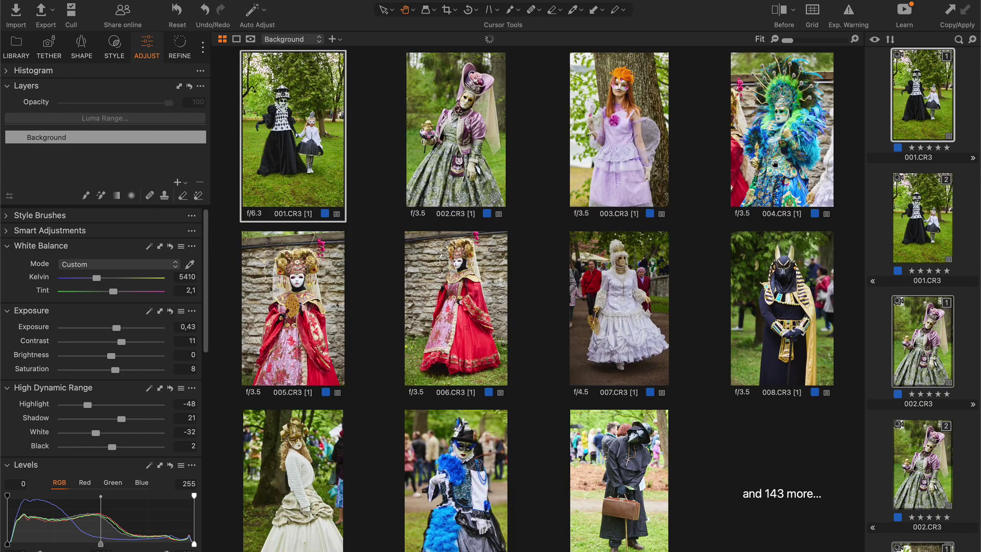
shift+click(922, 204)
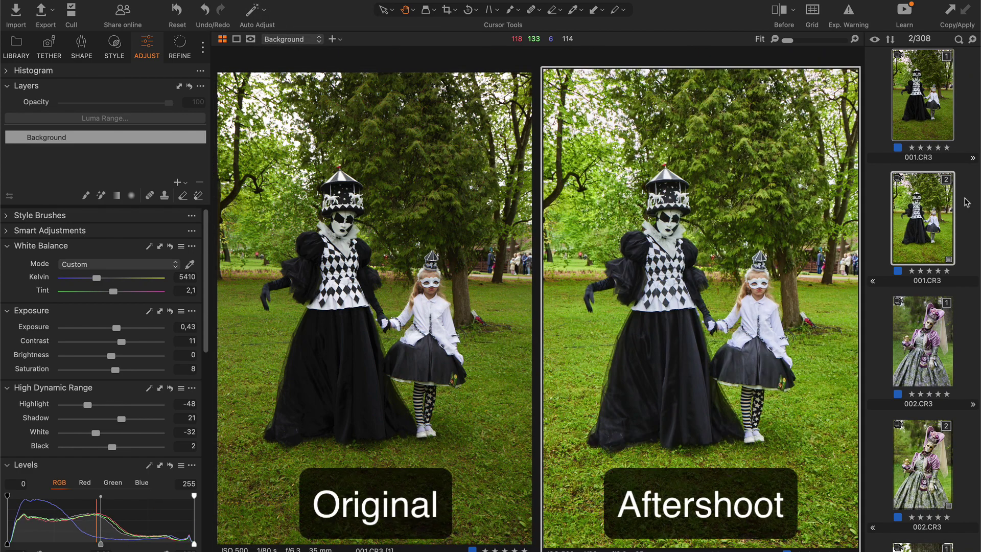
Compare the 002–007.CR3 variants and brighten 007.CR3's exposure.
key(Down)
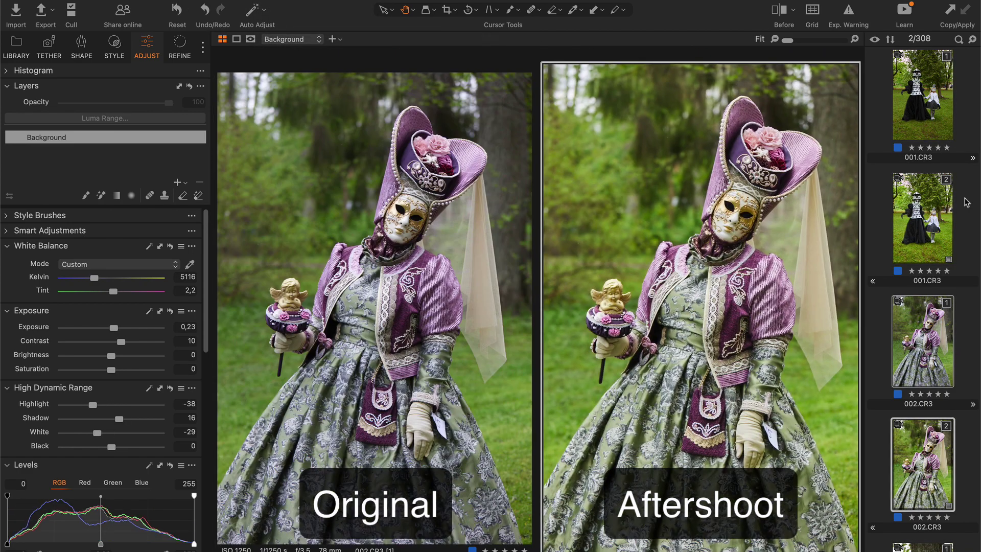
key(Down)
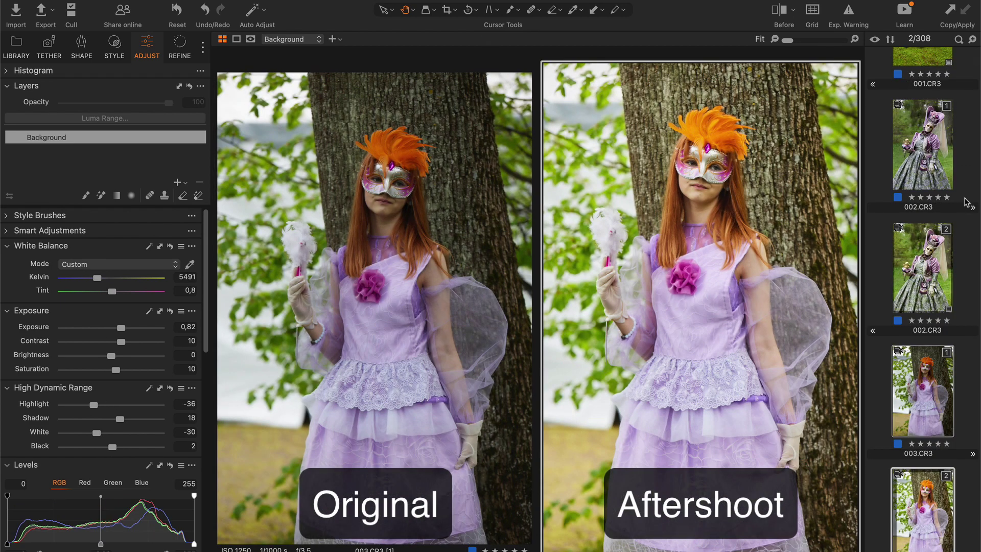
key(Down)
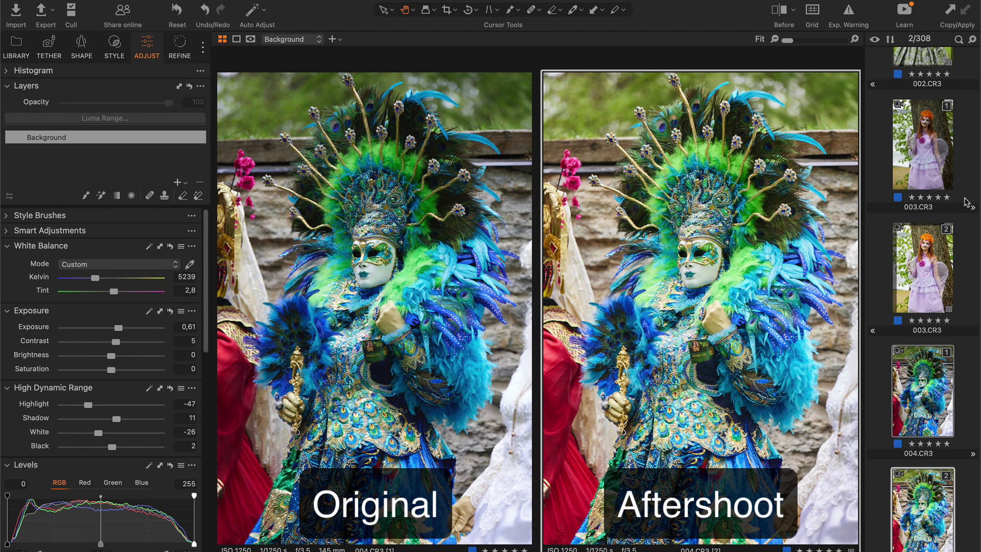
key(Down)
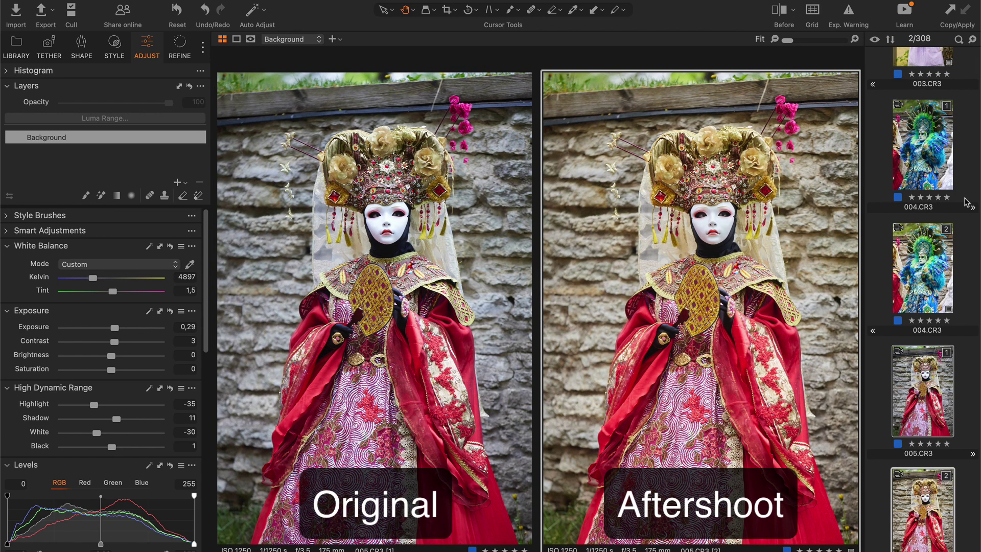
key(Down)
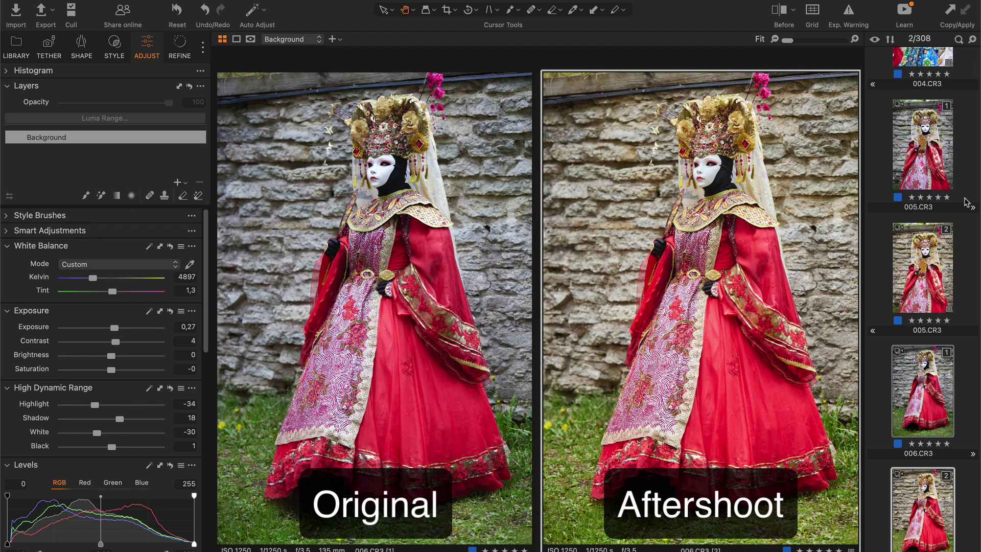
key(Down)
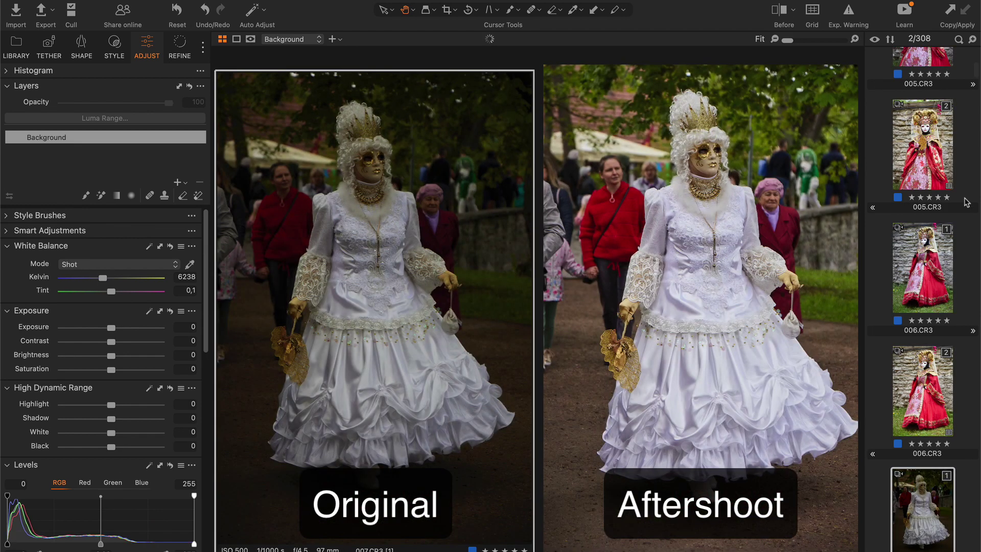
drag(131, 332, 137, 331)
Compare 008–011.CR3, darkening 011.CR3 with more contrast and lower highlights and whites.
key(Down)
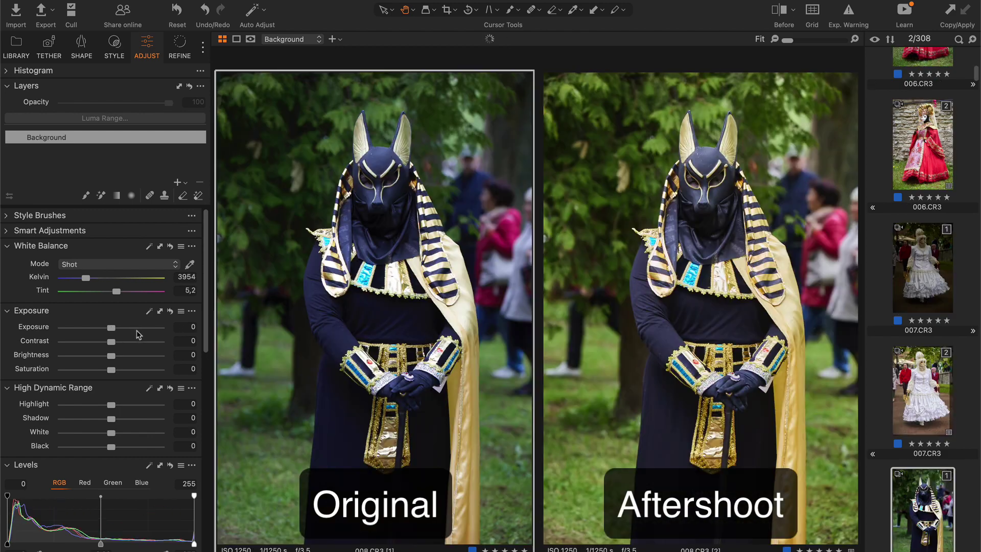
key(Down)
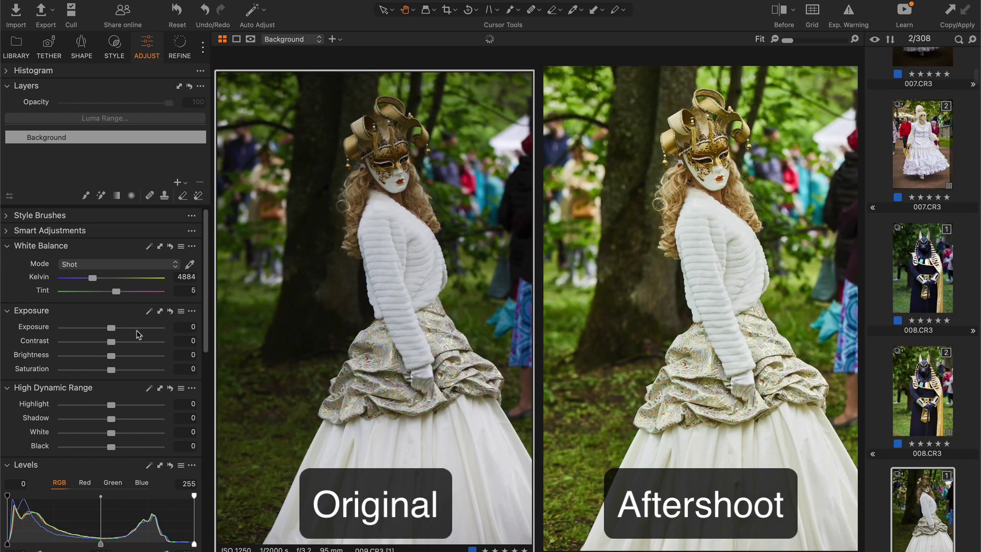
key(Down)
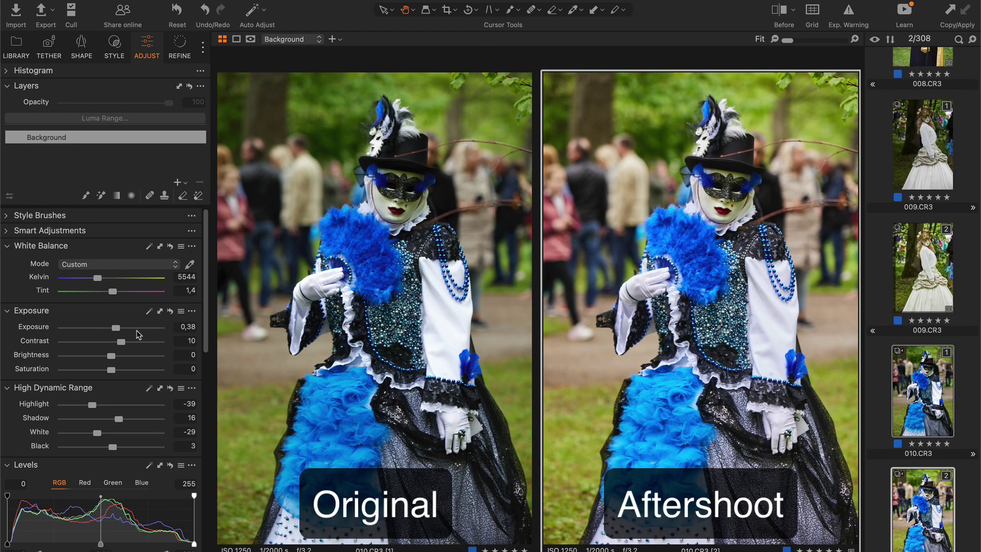
key(Down)
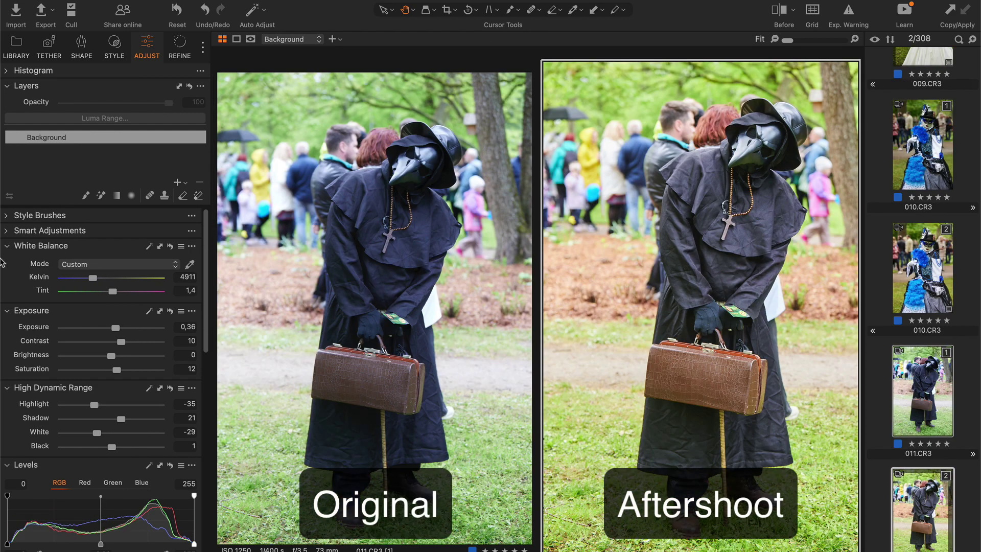
drag(115, 327, 124, 341)
drag(94, 405, 83, 433)
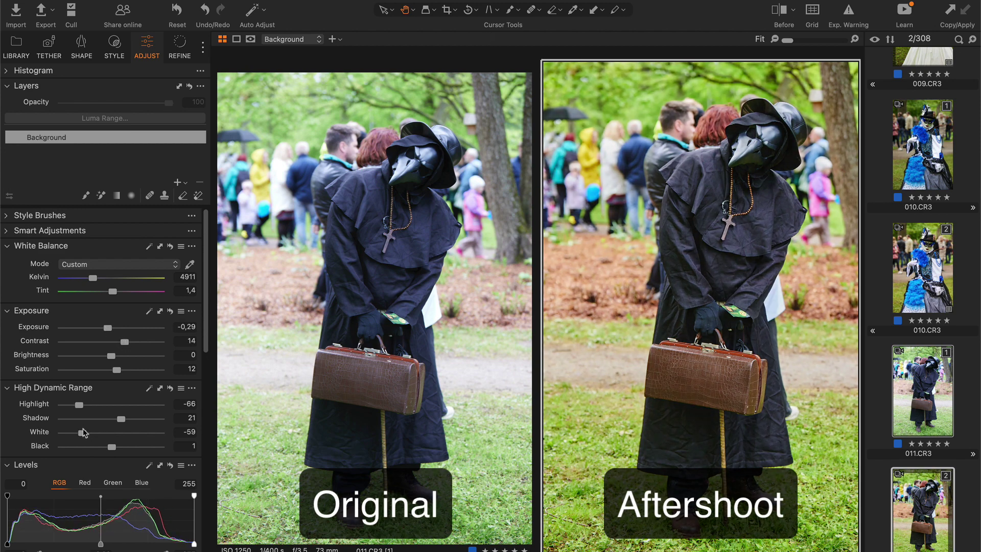
Compare the 012 through 017.CR3 variants and scroll the filmstrip down toward 019.CR3.
key(Down)
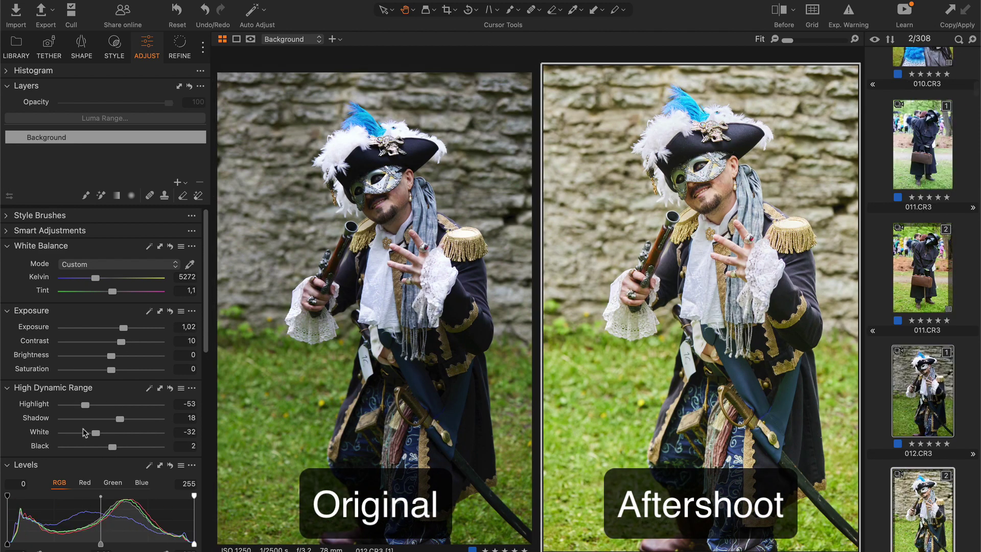
key(Down)
key(Down)
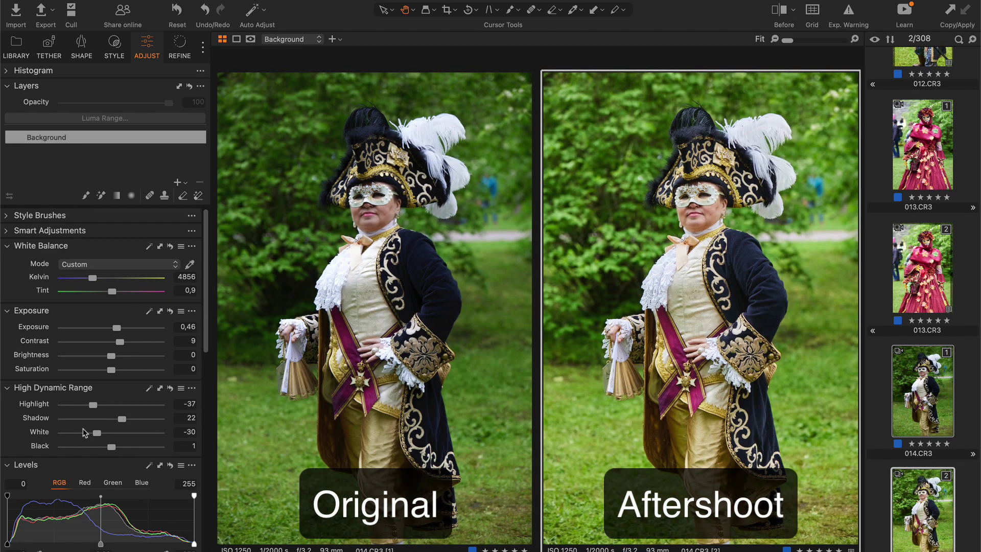
key(Down)
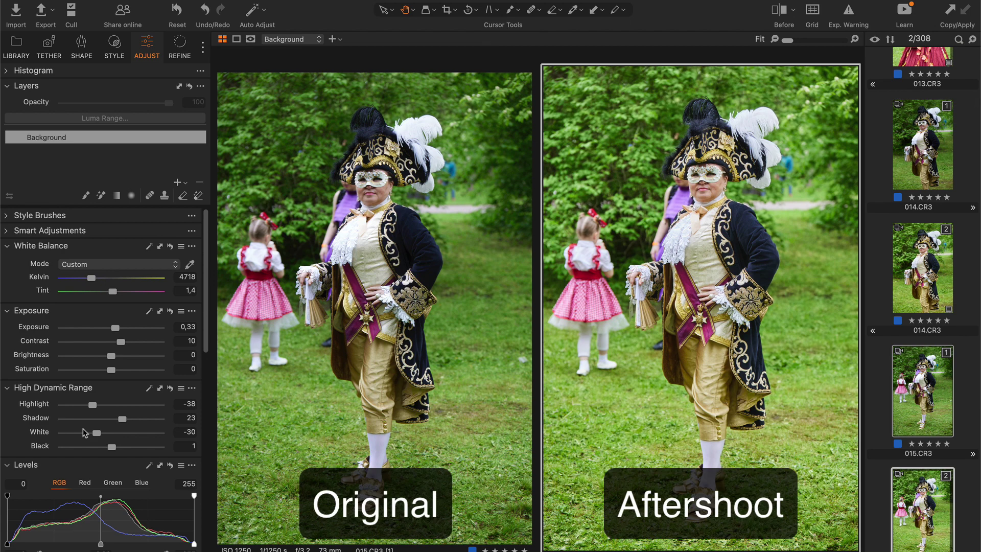
key(Down)
key(Down)
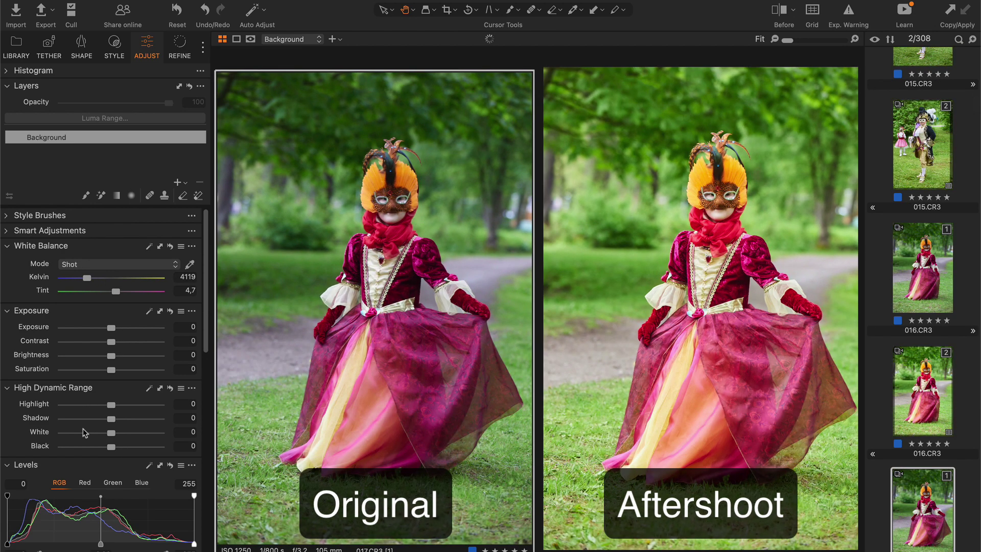
key(Down)
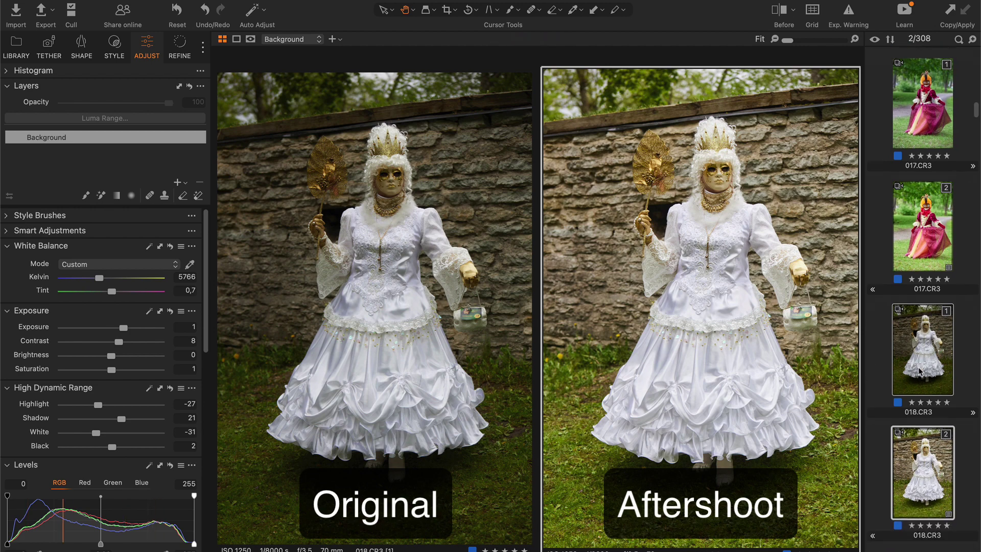
scroll(920, 371, down, 3)
Raise the 019.CR3 [2] variant's exposure from 0.7 using Q Speed Edit scrolling.
click(921, 458)
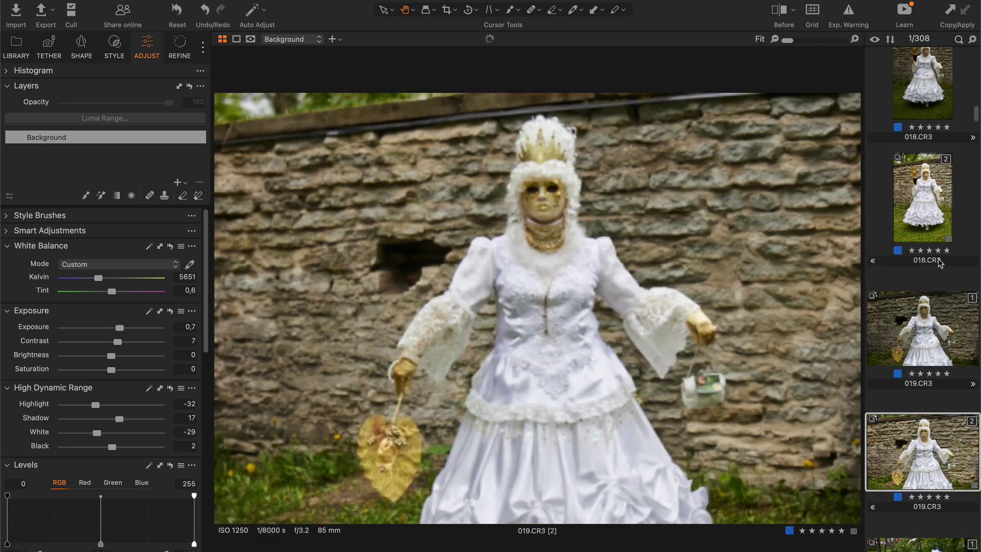
key(q)
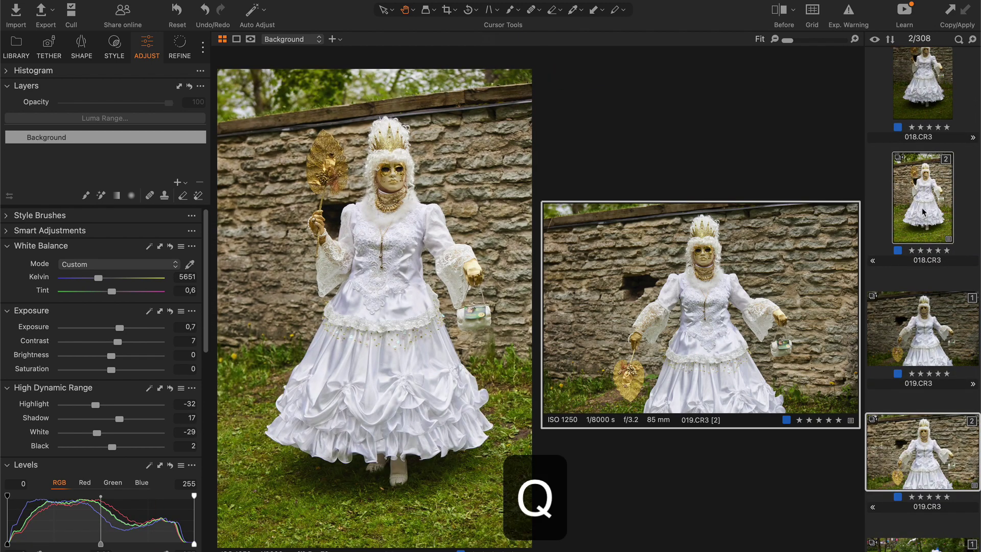
scroll(922, 212, up, 3)
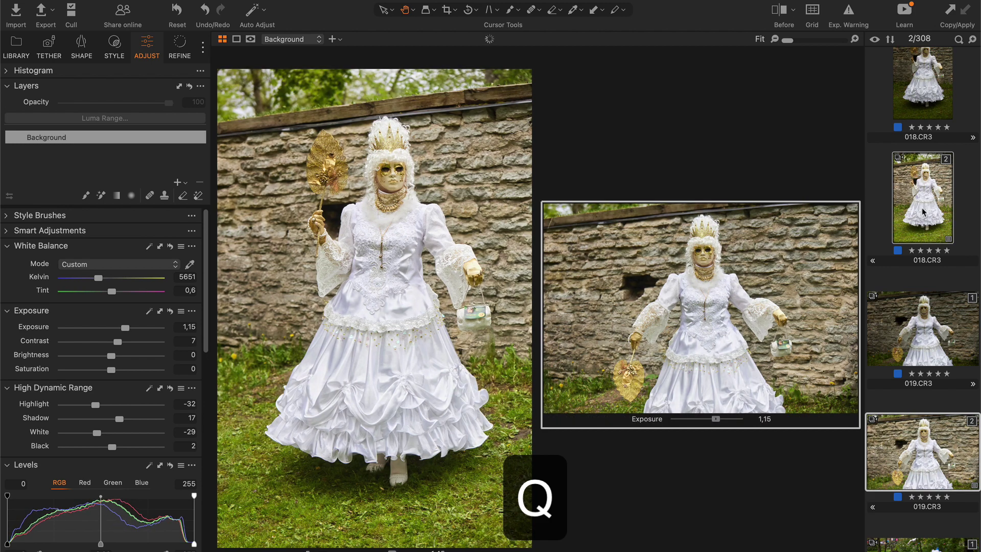
scroll(924, 212, up, 1)
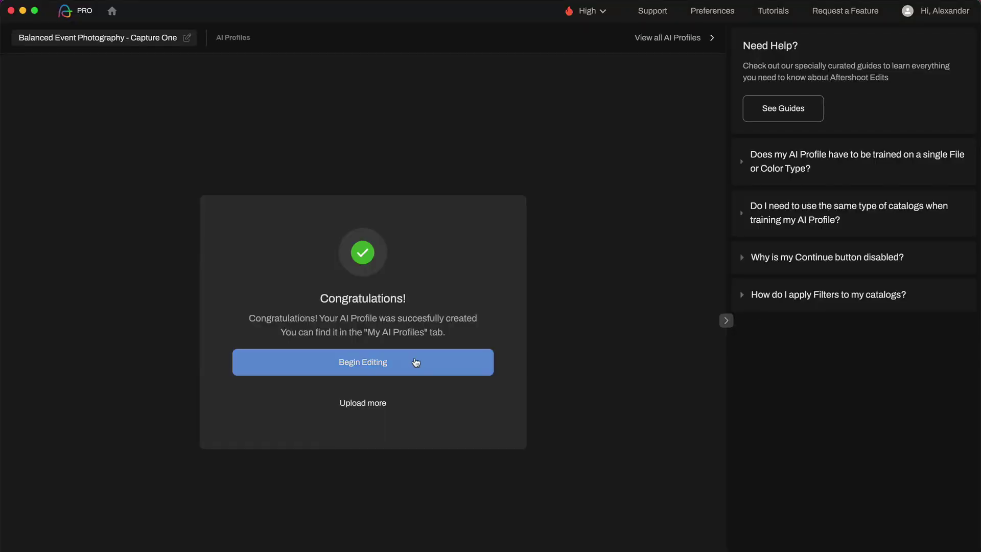
Load the Event catalog for editing with the new profile and select every filter option.
click(416, 361)
click(668, 117)
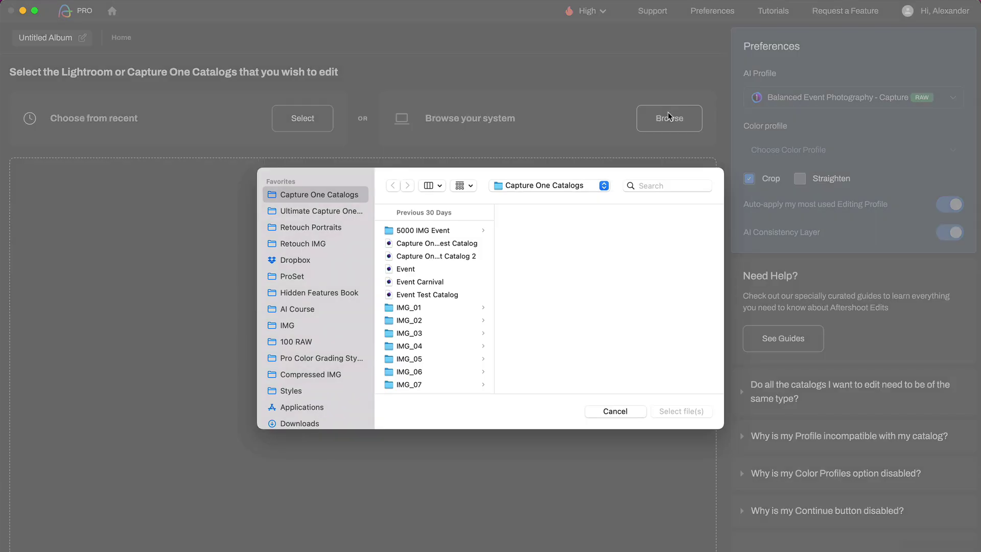
click(416, 270)
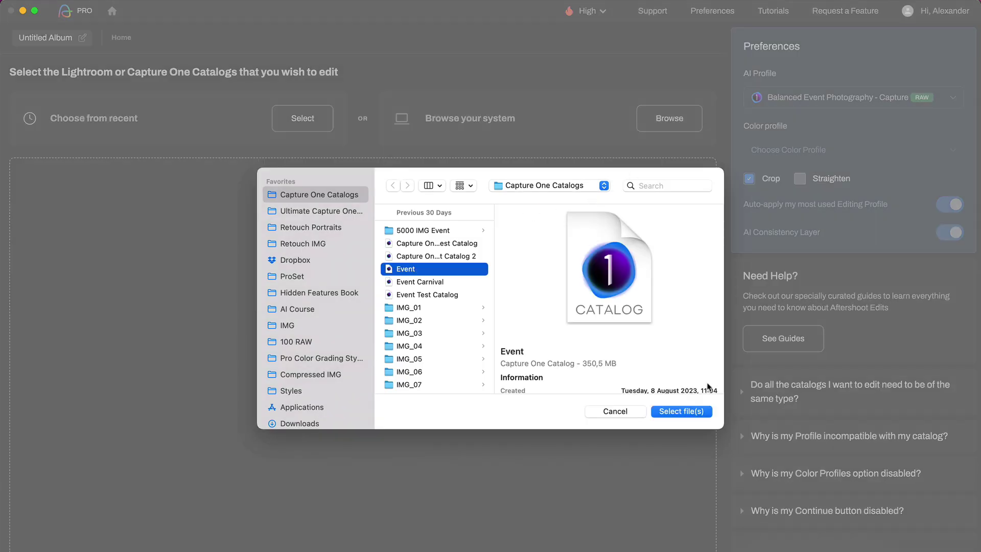
click(682, 411)
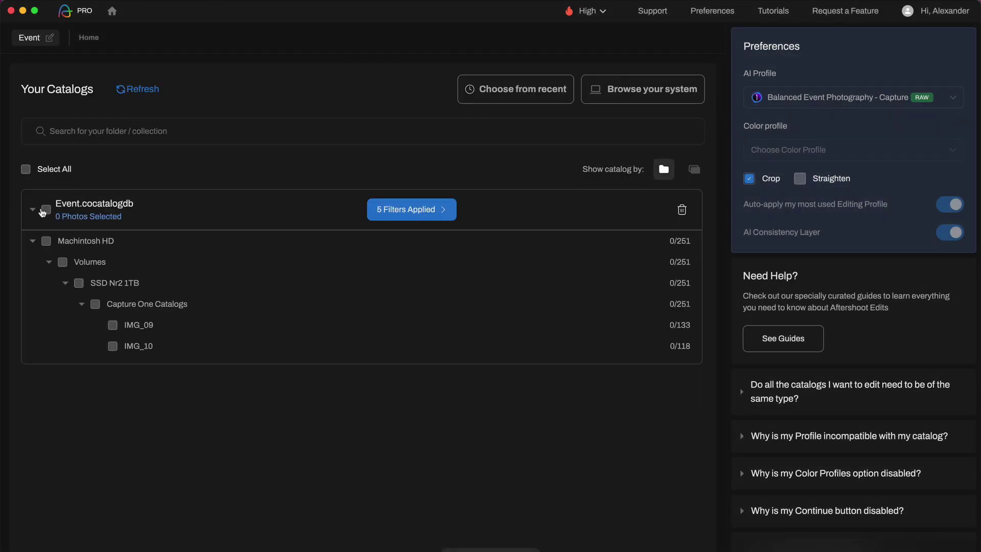
click(389, 214)
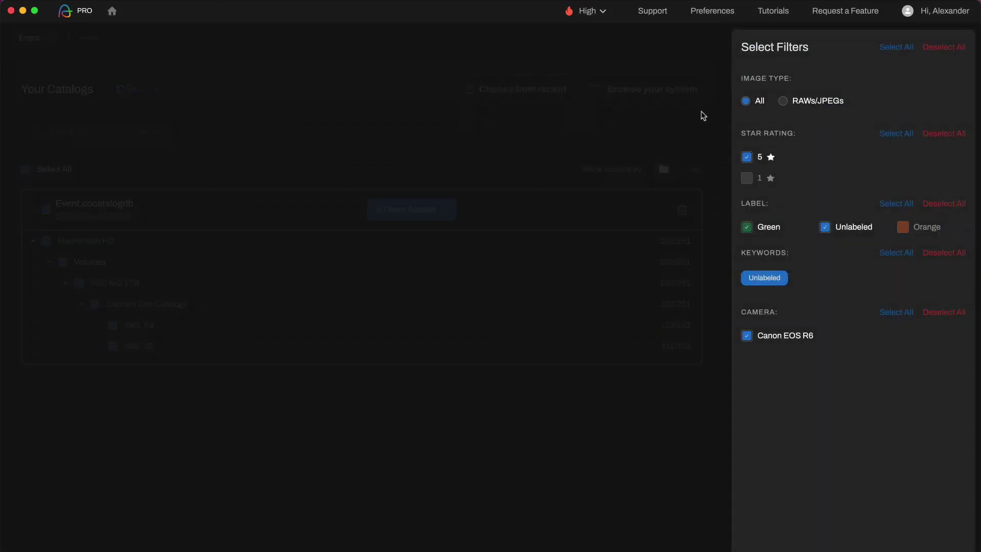
click(897, 48)
key(Escape)
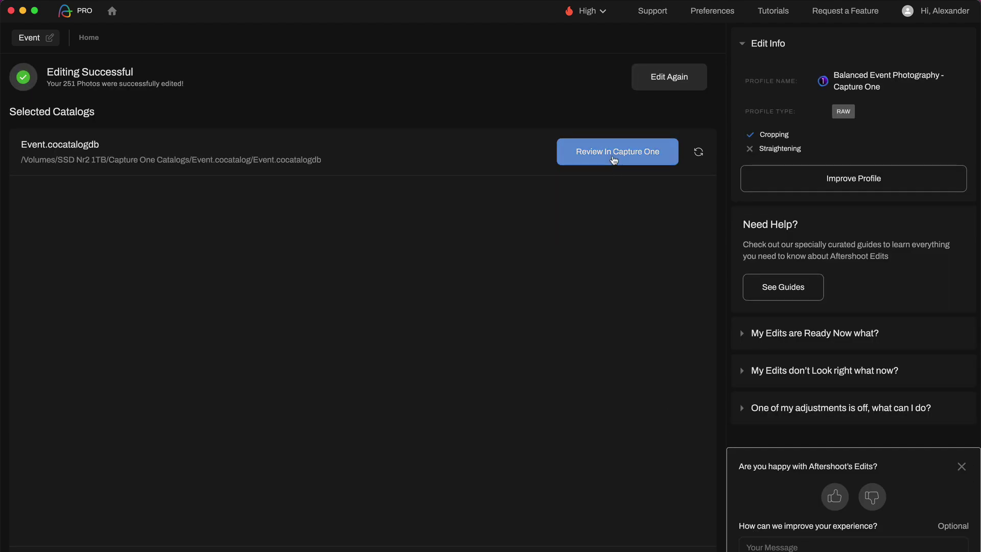
Open the edited Event catalog in Capture One and drag a Before/After split across 001.NEF.
click(616, 153)
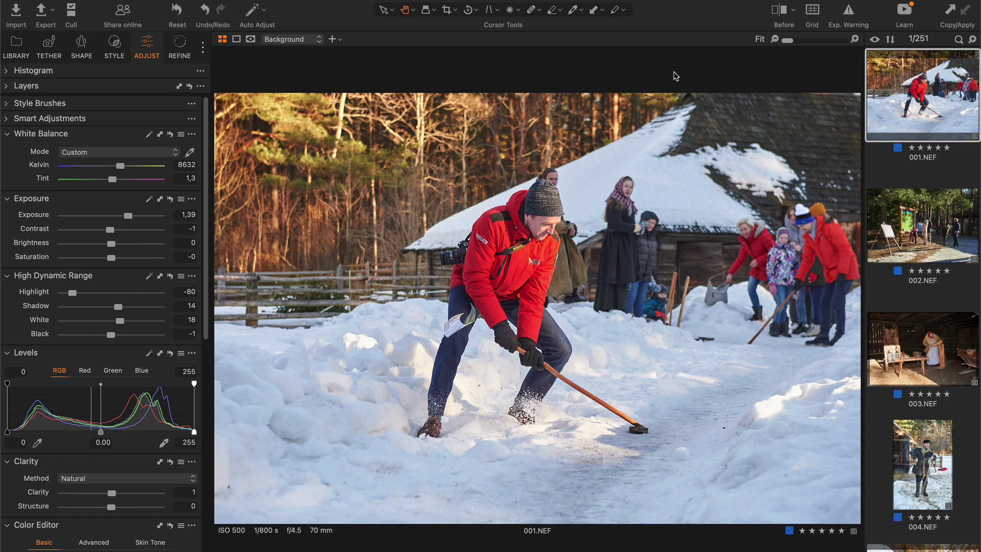
key(y)
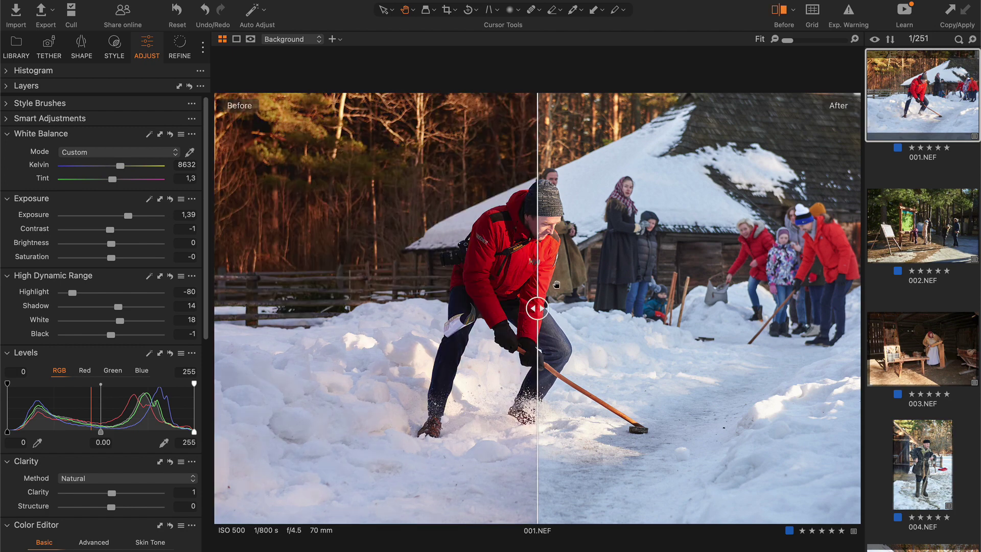
drag(540, 308, 598, 308)
drag(598, 265, 314, 266)
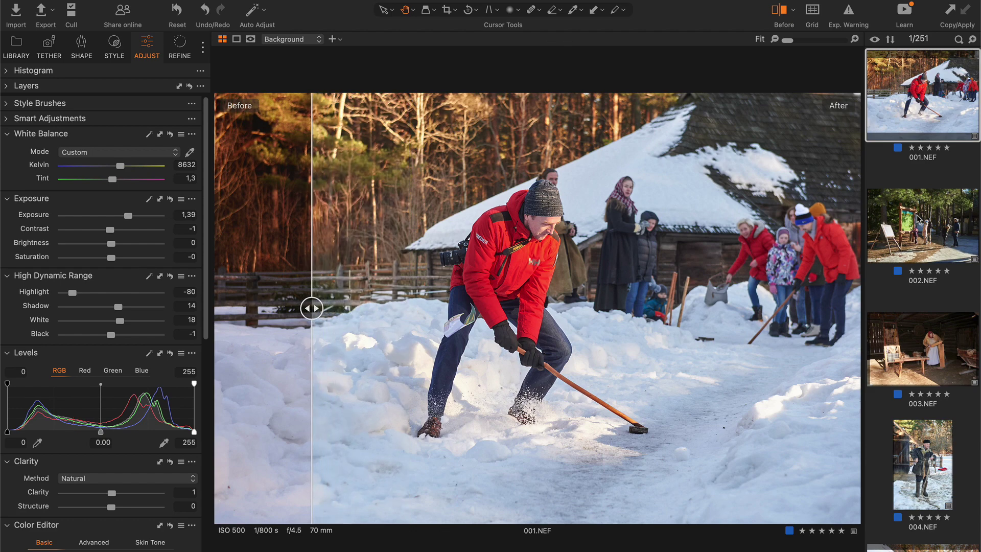
Toggle between the before and edited versions of 002.NEF and 003.NEF.
click(918, 218)
key(y)
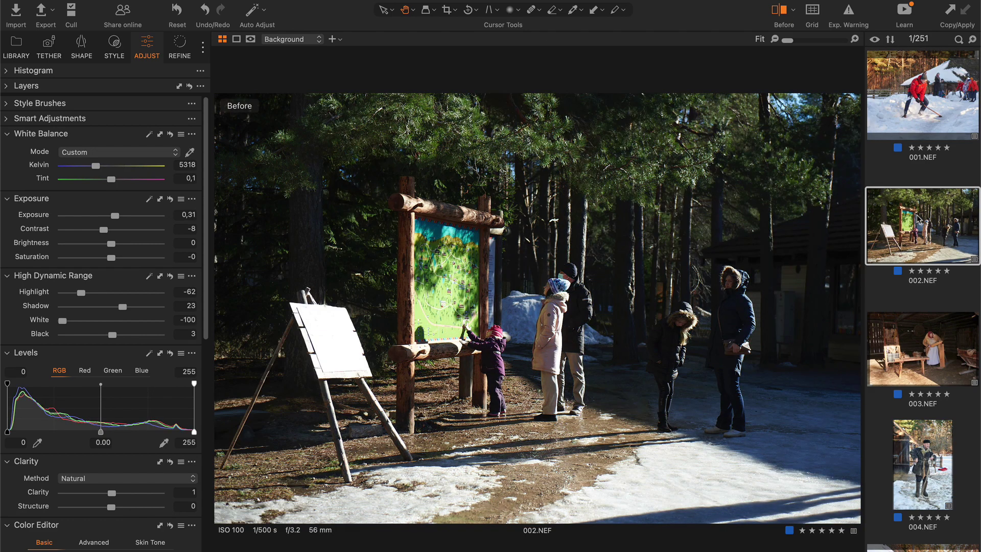
key(y)
key(y)
key(y)
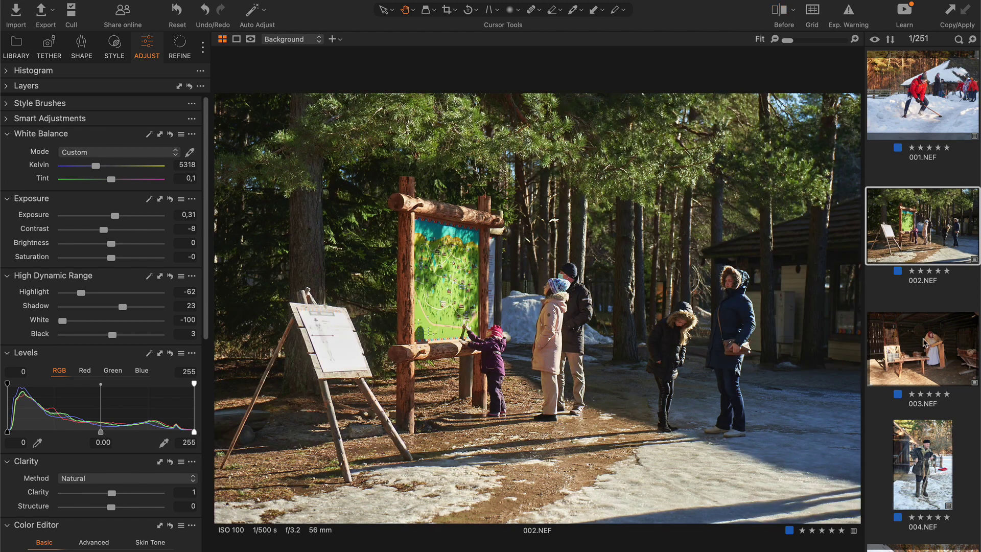
click(925, 344)
key(y)
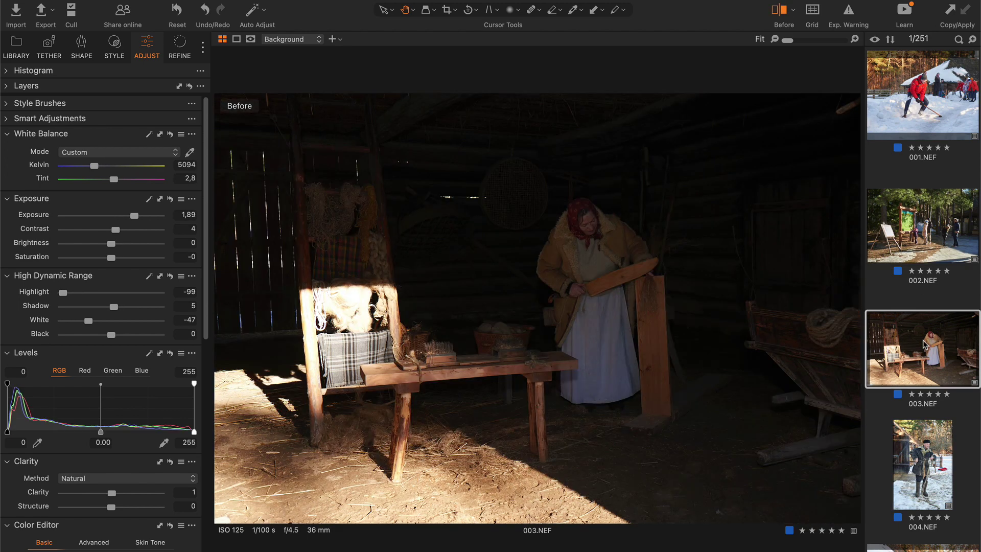
key(y)
key(y)
key(y)
Select all Event photos from 004.NEF and auto-adjust their Levels.
click(918, 445)
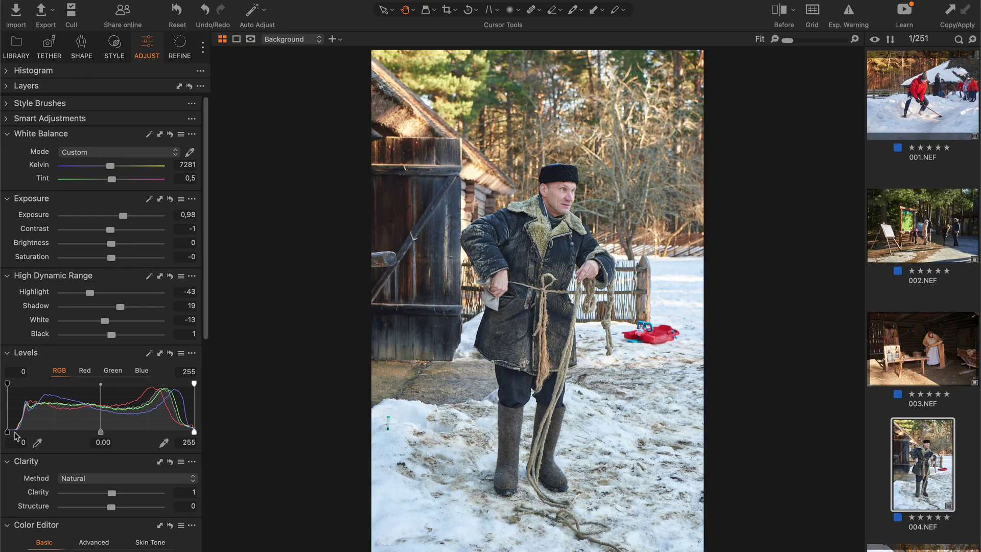
key(super+a)
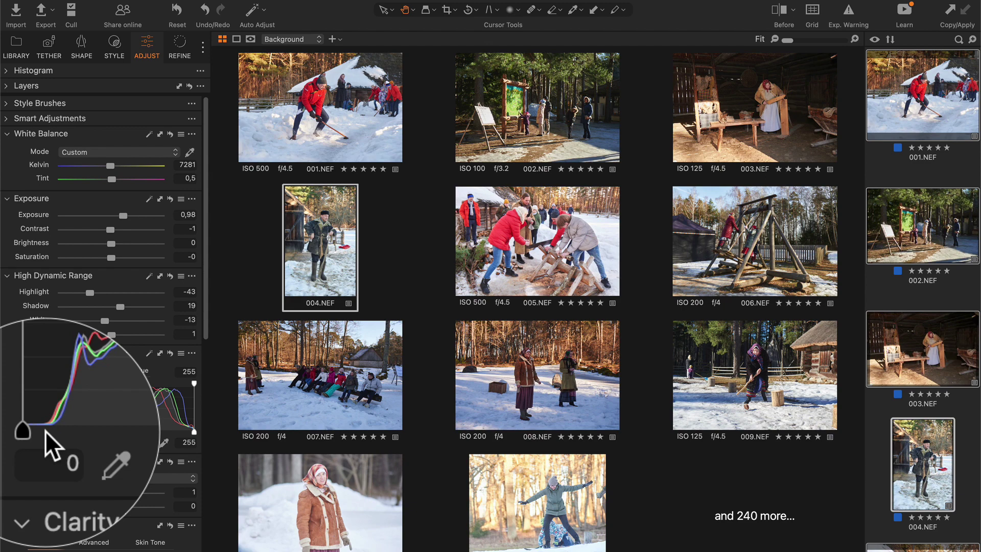
click(149, 354)
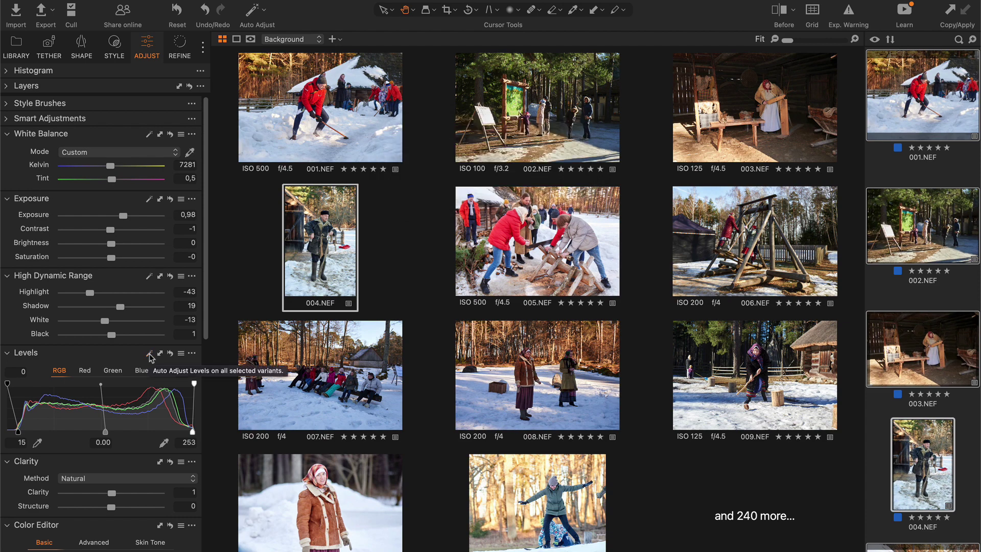
Check the auto levels clipping thresholds under Preferences > Exposure, then close Preferences.
click(46, 0)
click(76, 20)
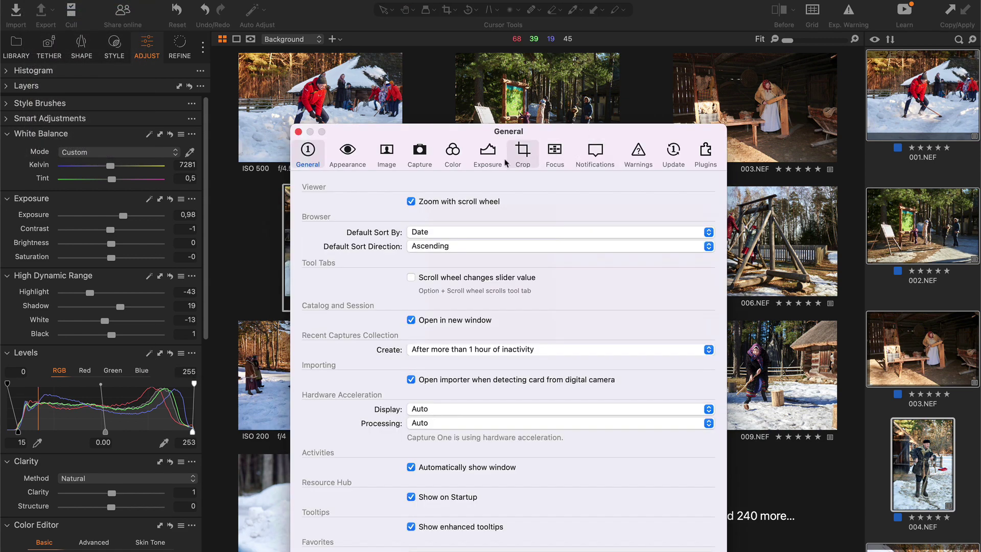
click(485, 150)
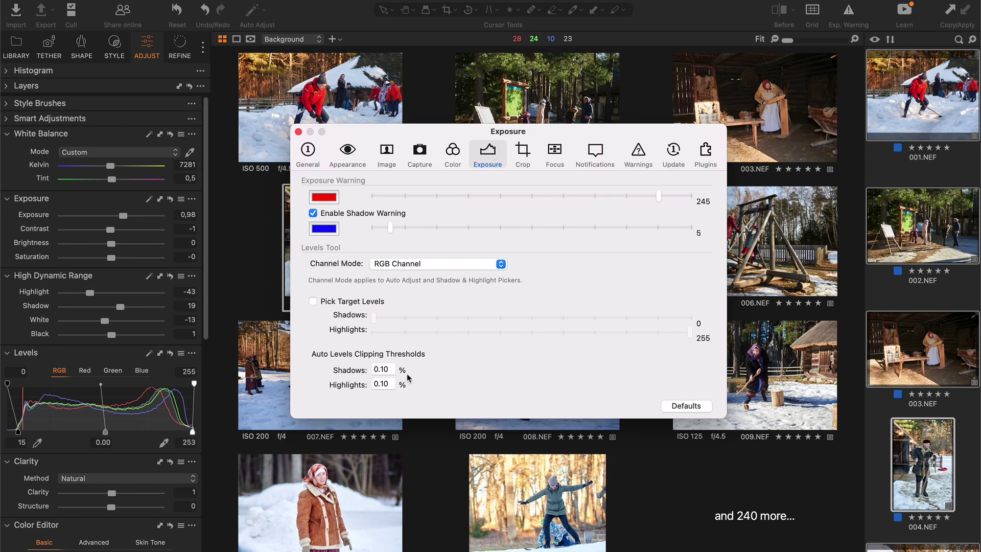
click(298, 132)
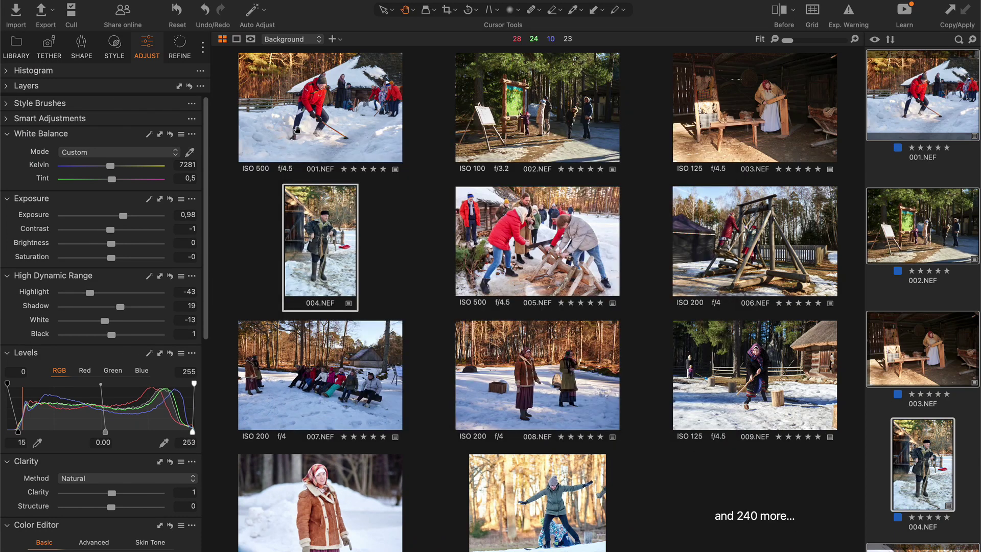
Review 004.NEF, then compare 005.NEF and 006.NEF before and after their edits.
click(925, 457)
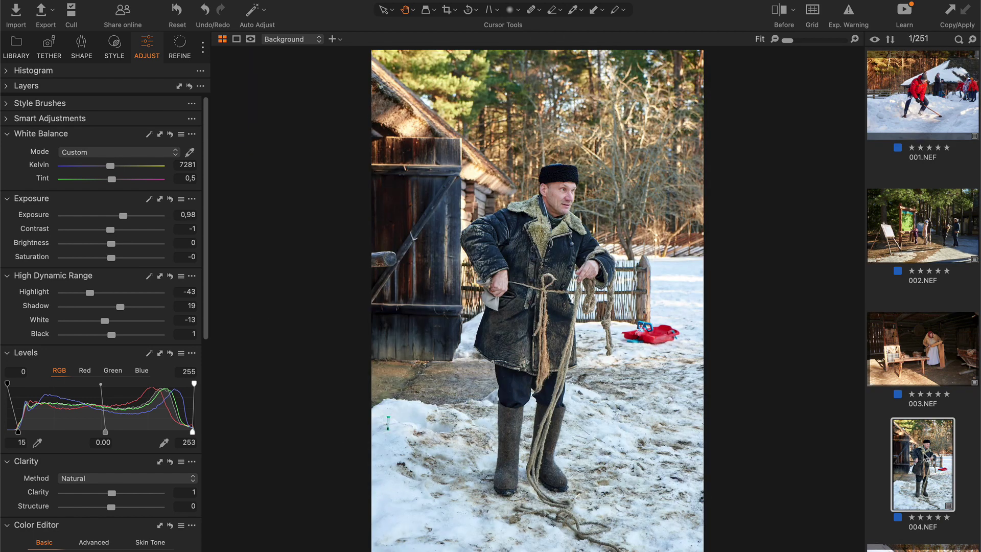
key(Right)
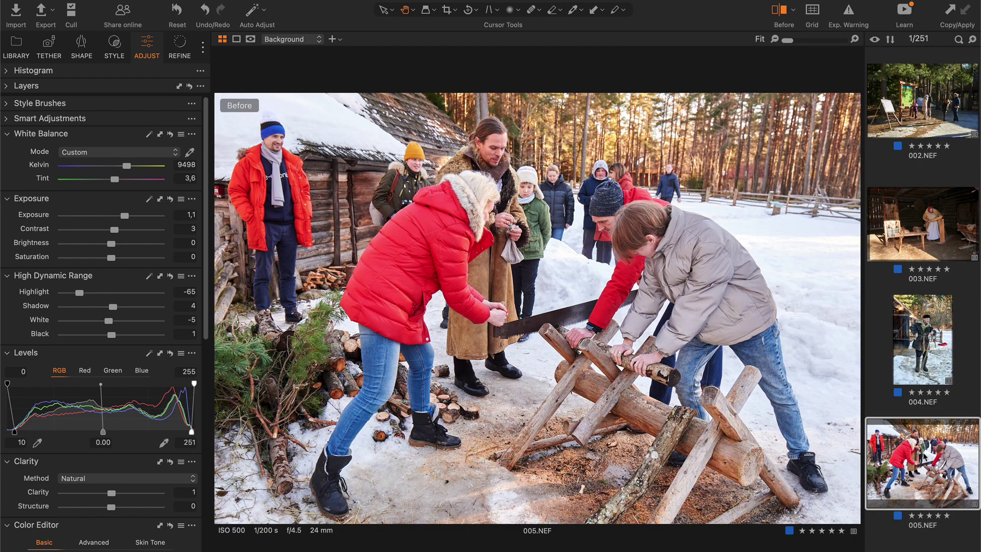
key(y)
key(y)
scroll(923, 299, down, 5)
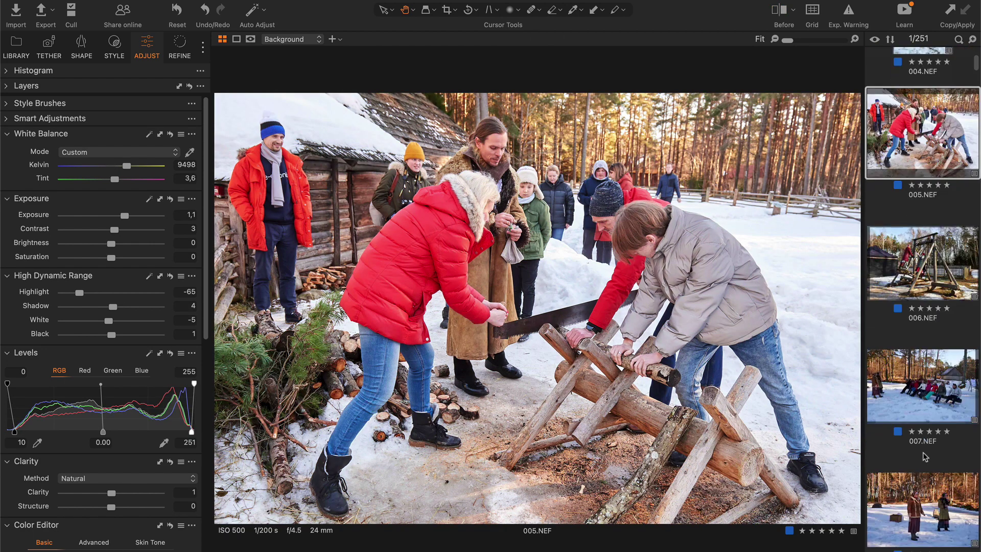
click(931, 262)
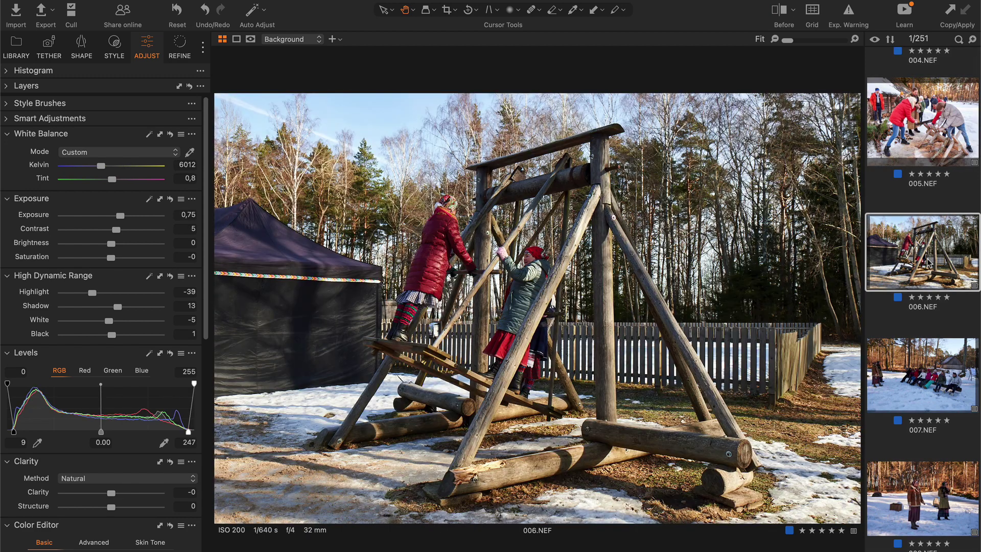
key(y)
key(y)
scroll(927, 261, down, 5)
View 007.NEF beside 008.NEF and adjust exposure and contrast with Speed Edit.
click(916, 172)
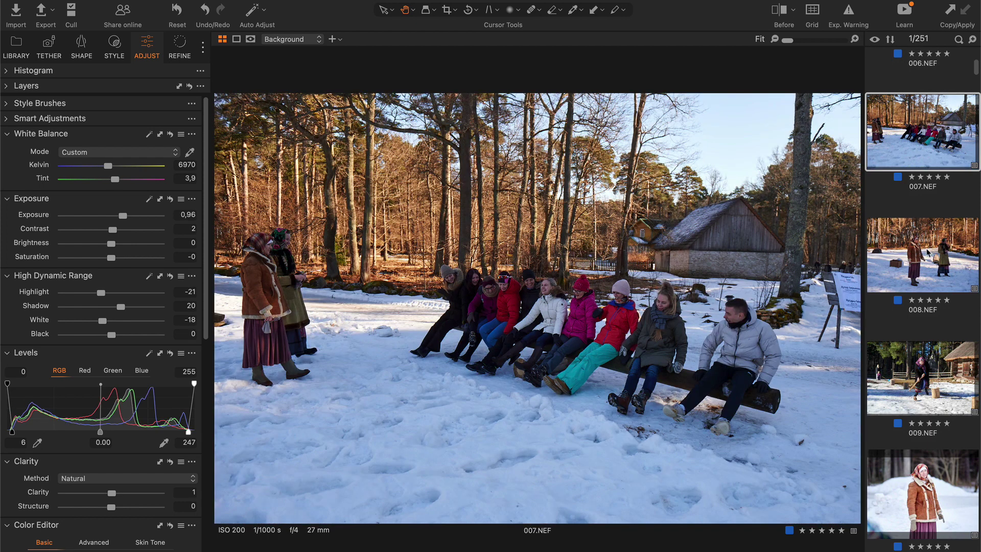
shift+click(926, 253)
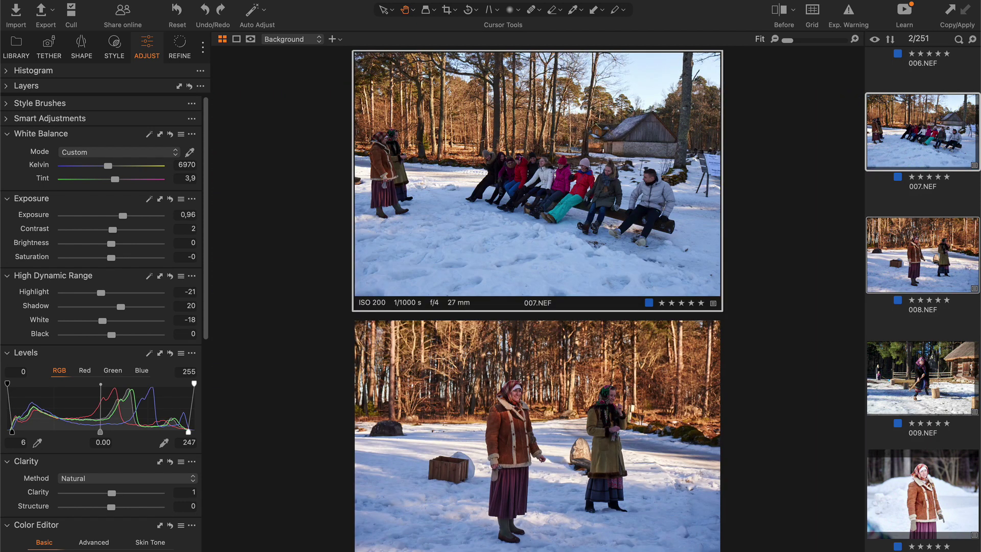
key(q)
scroll(537, 174, up, 7)
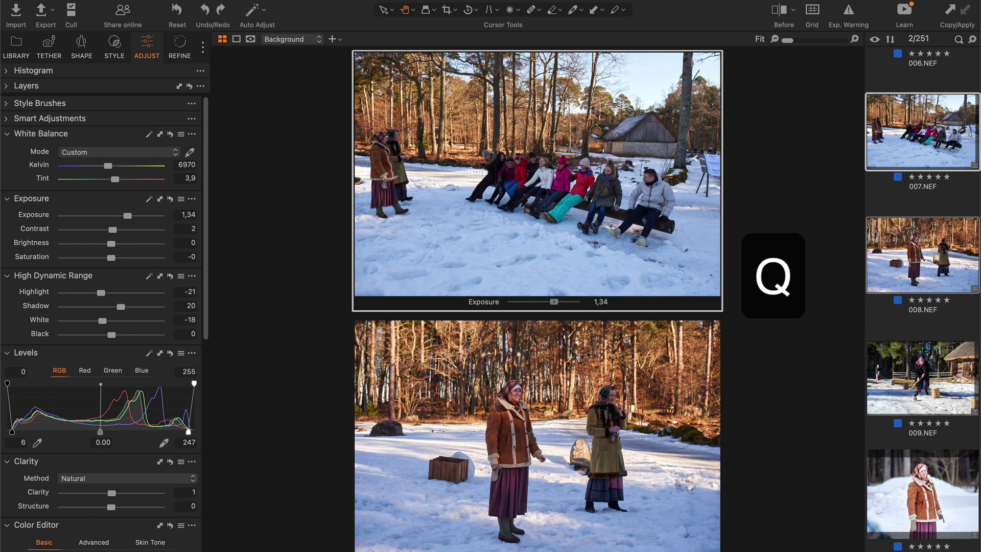
scroll(537, 174, up, 8)
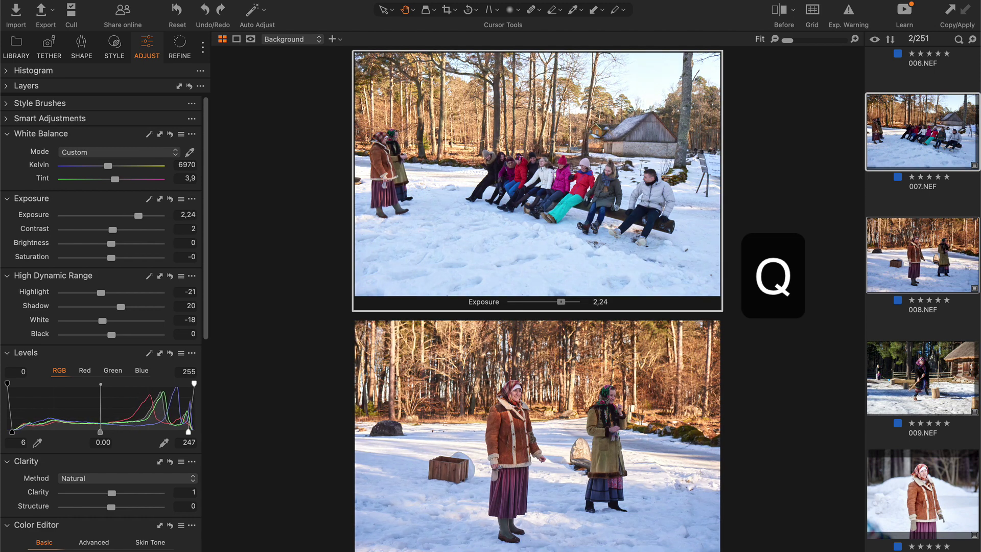
scroll(537, 173, up, 2)
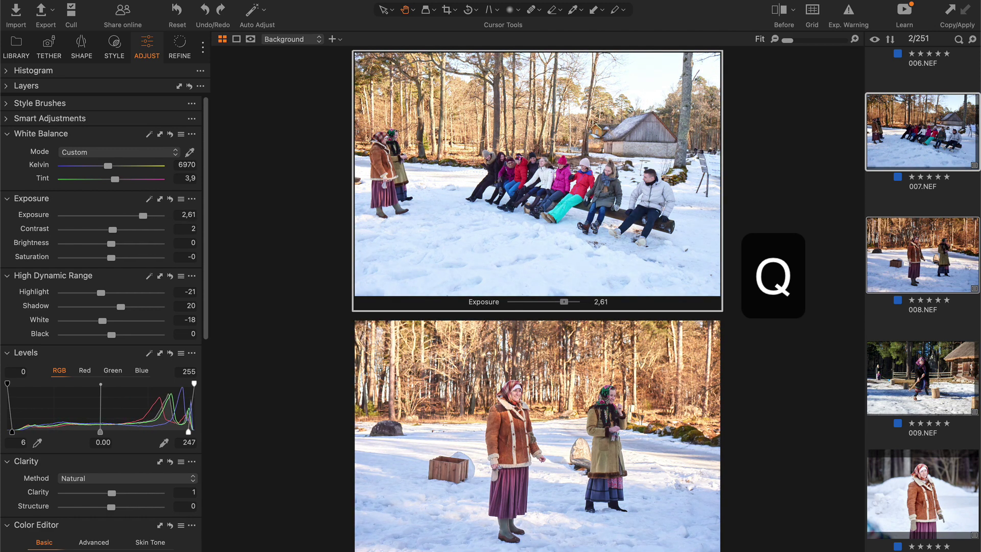
key(w)
scroll(538, 174, up, 5)
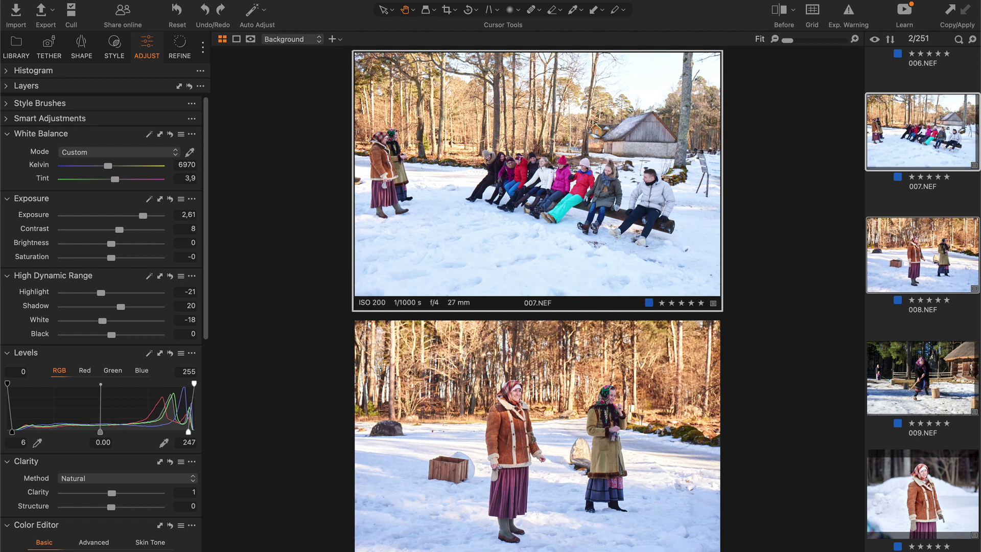
Lower White to -55 and Highlight to -36 on the bench group snow photo.
key(d)
scroll(538, 174, down, 13)
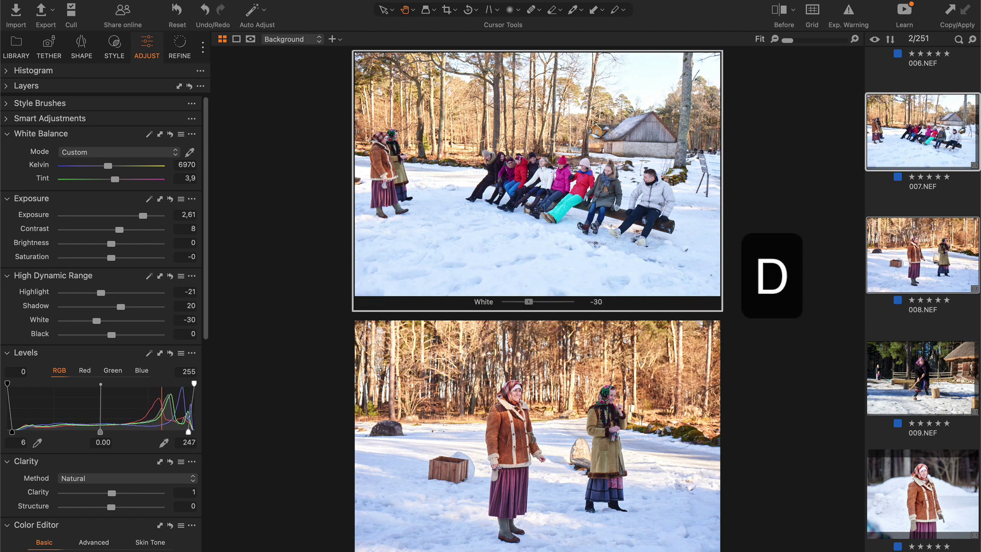
scroll(538, 174, down, 20)
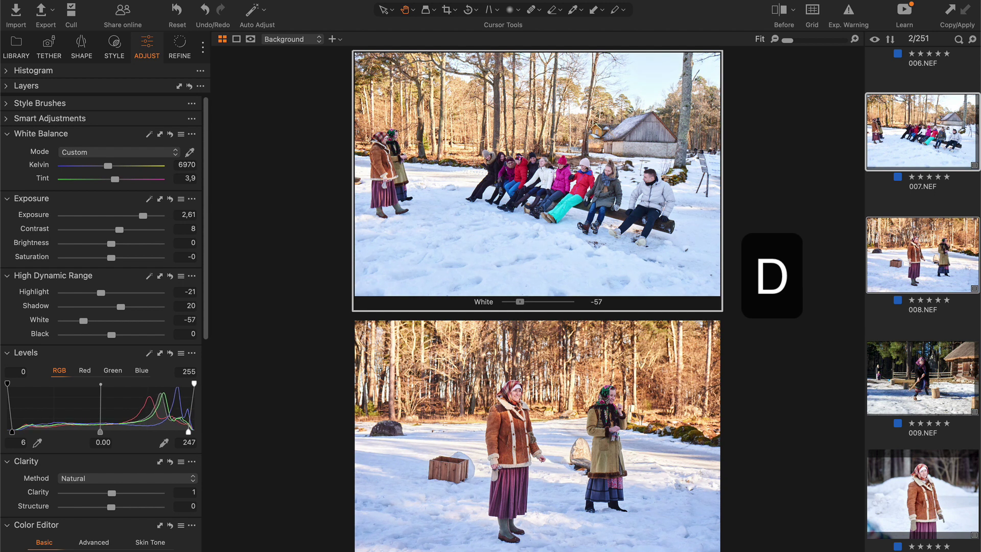
scroll(537, 173, up, 3)
key(a)
scroll(537, 173, down, 12)
scroll(538, 174, down, 3)
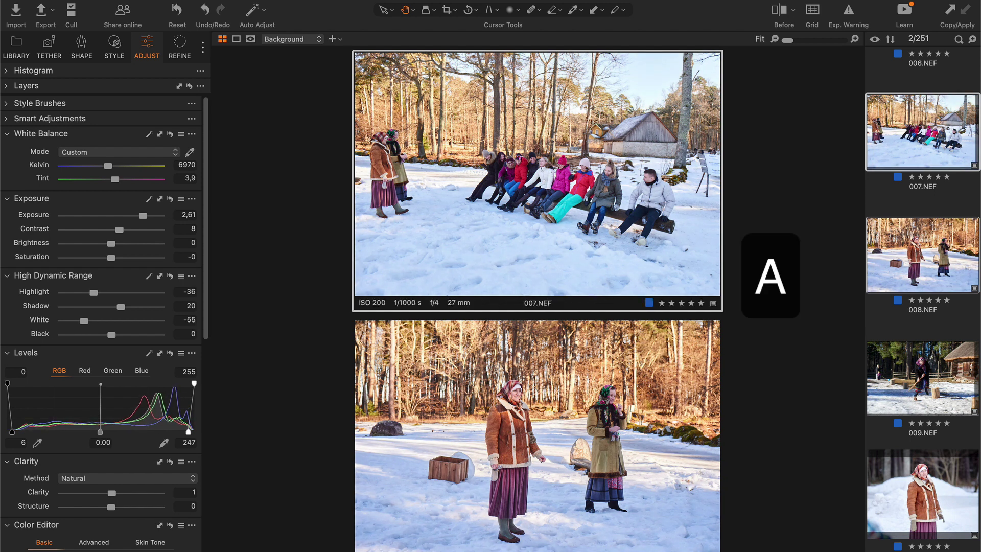
Check the Before/After split, view 009.NEF's unedited original, and scroll toward 010.NEF.
key(y)
drag(535, 173, 721, 173)
key(y)
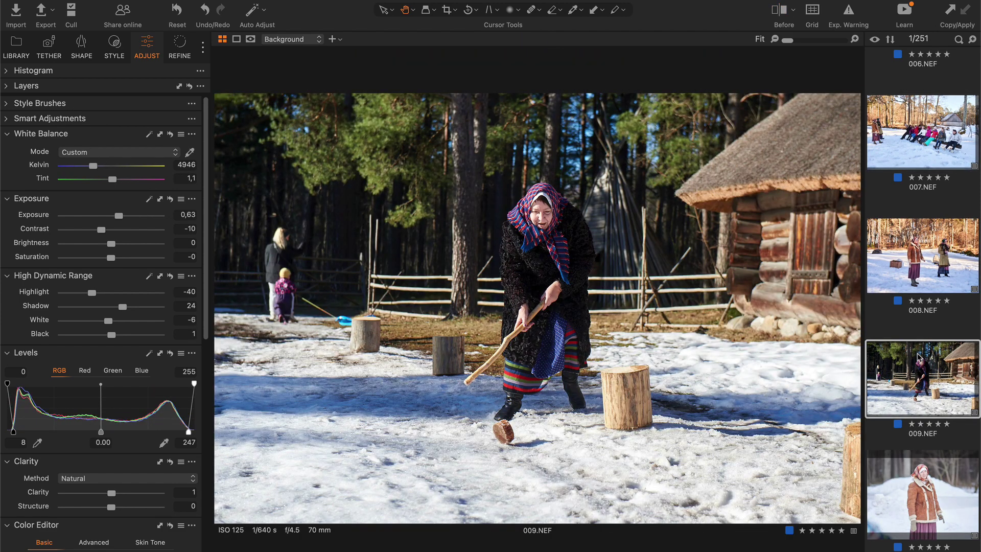
key(y)
key(y)
key(y)
key(y)
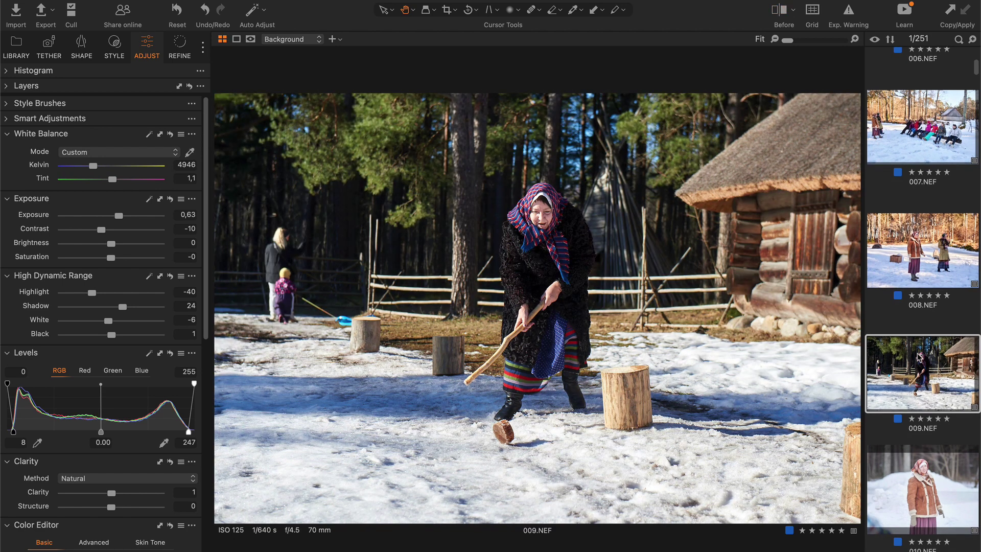
scroll(923, 351, down, 3)
Compare 010.NEF with its original and reset its Levels adjustment.
click(934, 271)
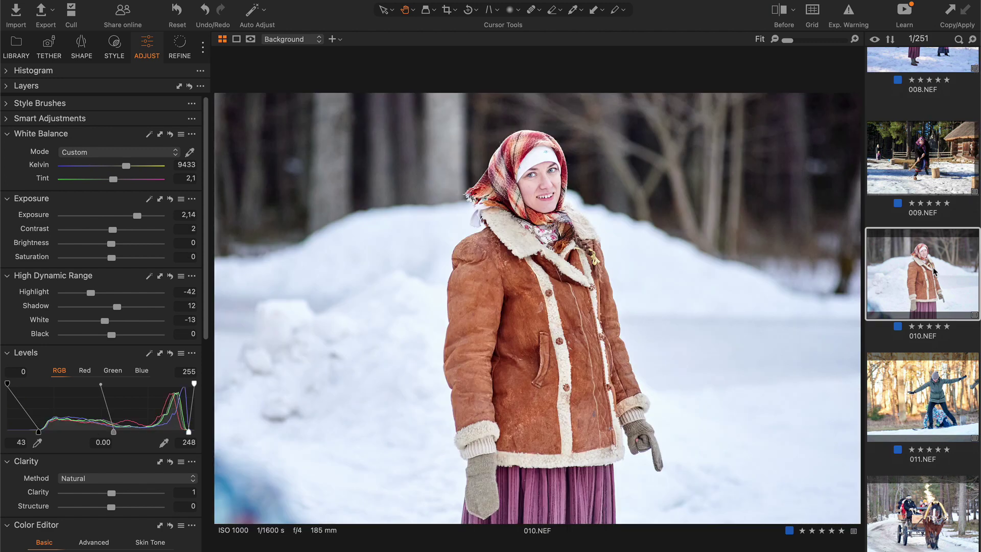
key(y)
key(y)
click(172, 353)
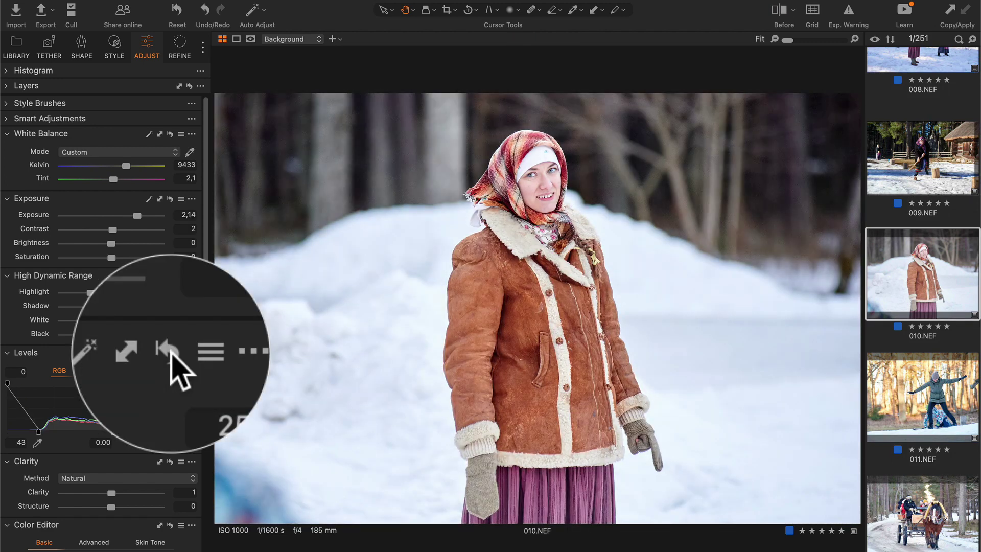
click(171, 353)
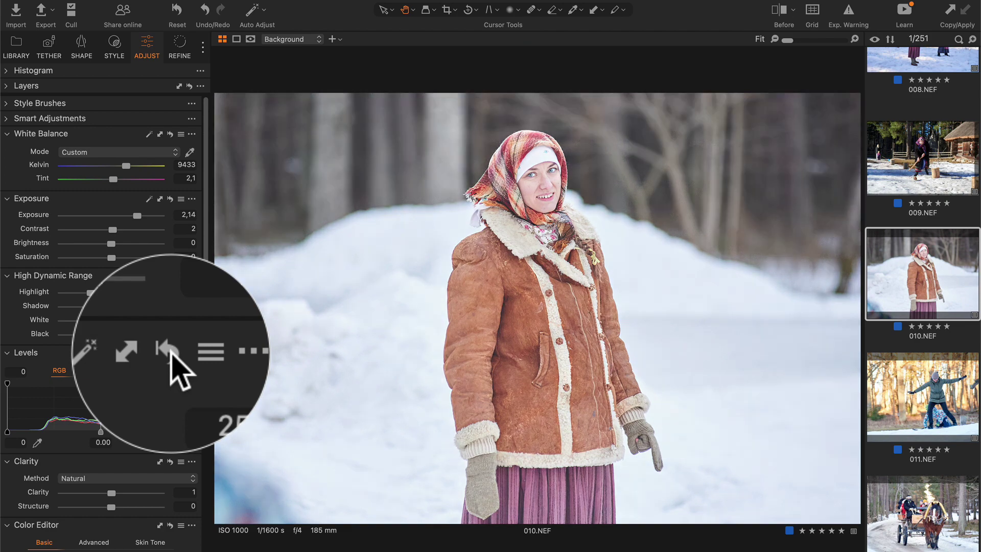
Compare 011, the horse carriage 012 and the horse close-up 013.NEF with their originals.
click(895, 396)
key(y)
key(y)
scroll(896, 396, down, 3)
click(918, 361)
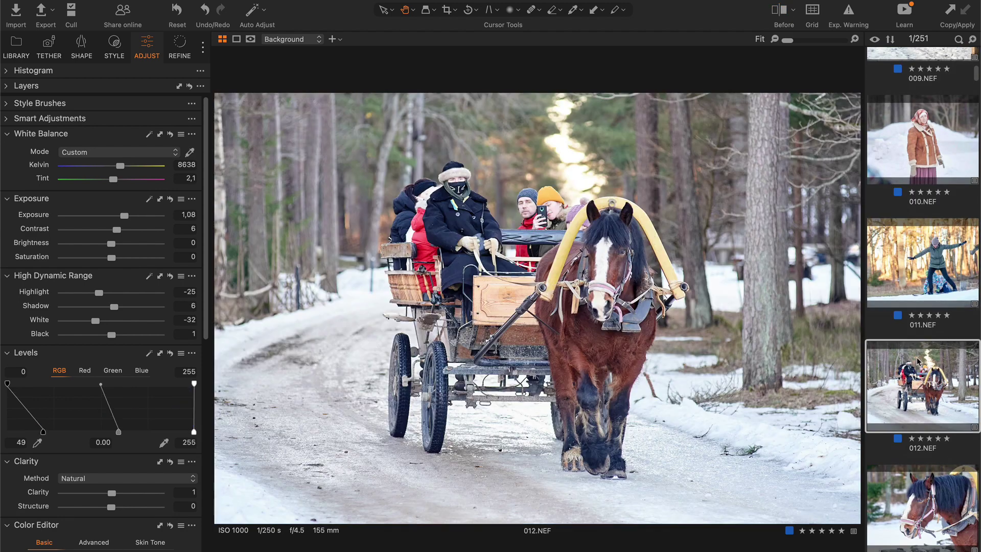
key(y)
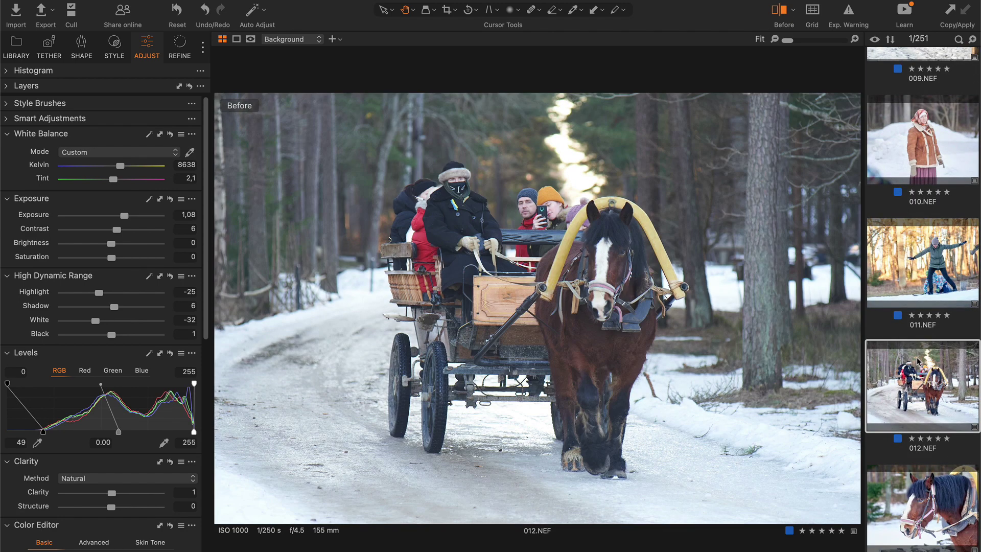
key(y)
scroll(923, 337, down, 3)
click(930, 318)
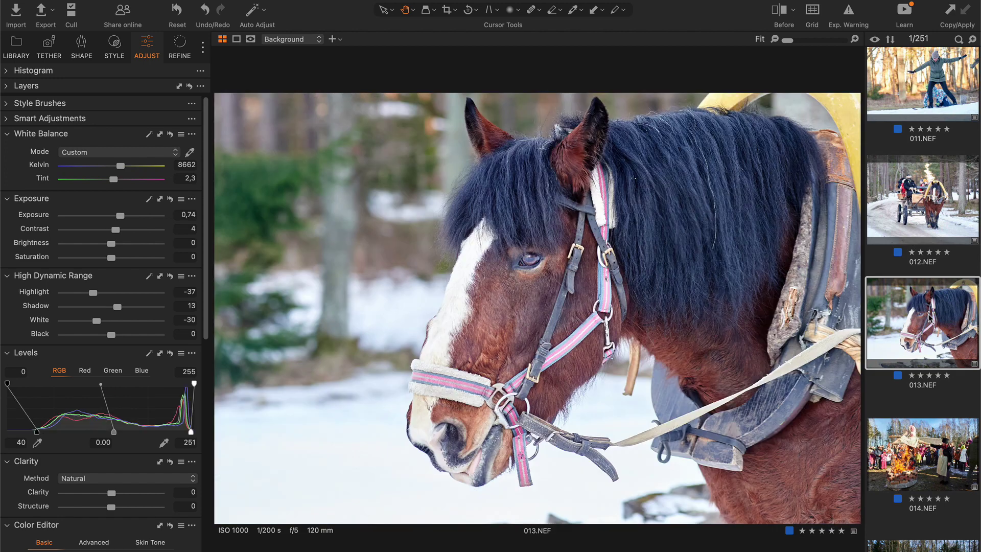
key(y)
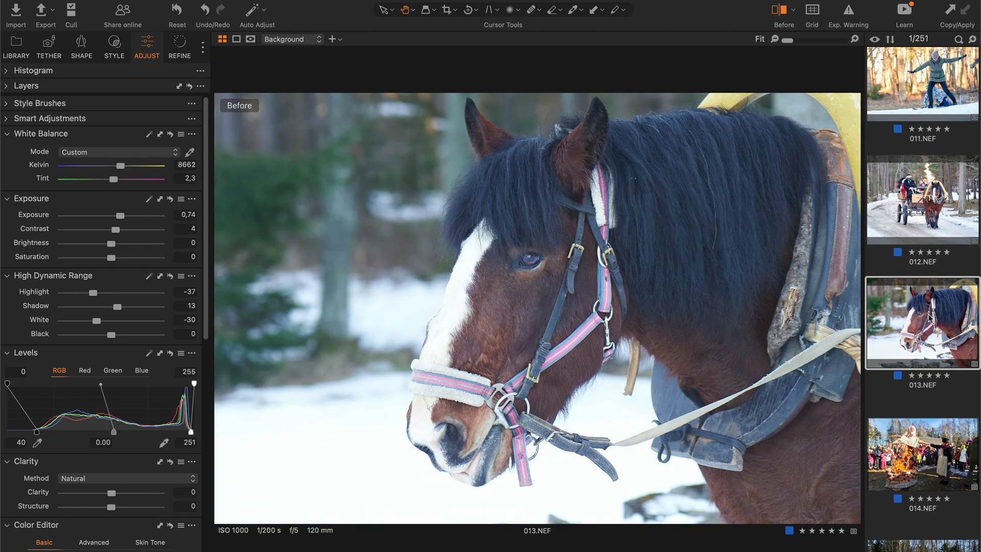
key(y)
Check the bonfire crowd photo 014.NEF against its original using the before/after split.
click(927, 451)
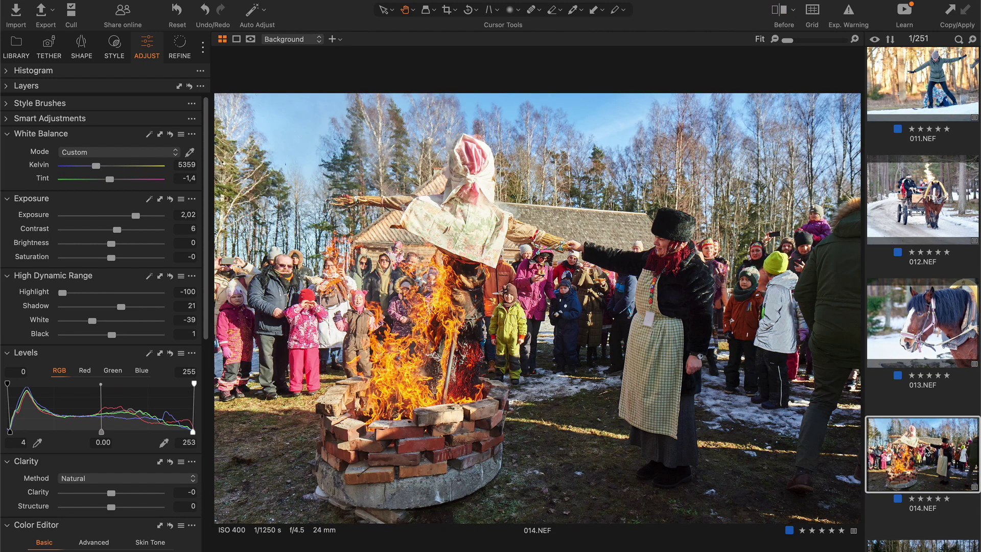
key(y)
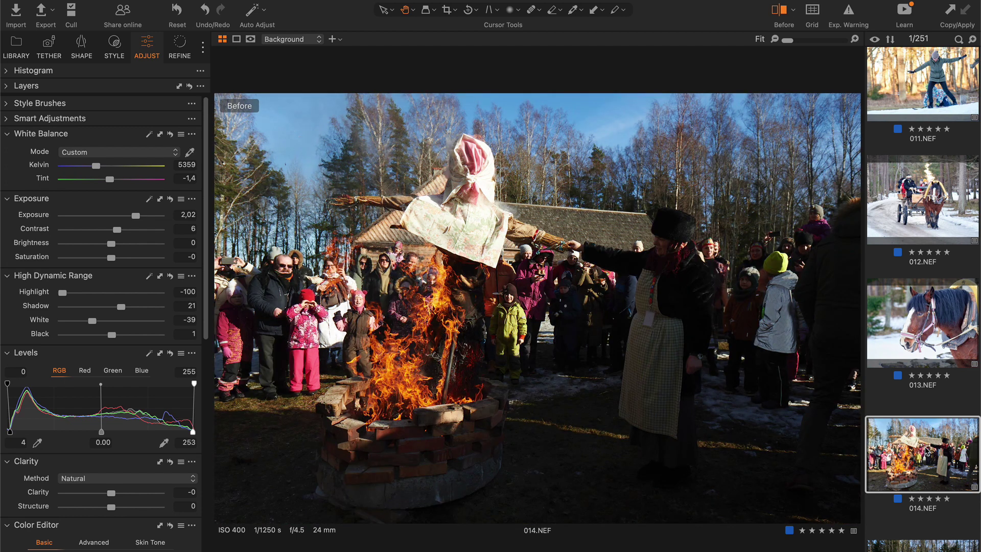
key(y)
key(y)
drag(537, 308, 350, 312)
drag(236, 312, 551, 308)
Compare 015.NEF and the cat photo 016.NEF with their unedited originals.
key(y)
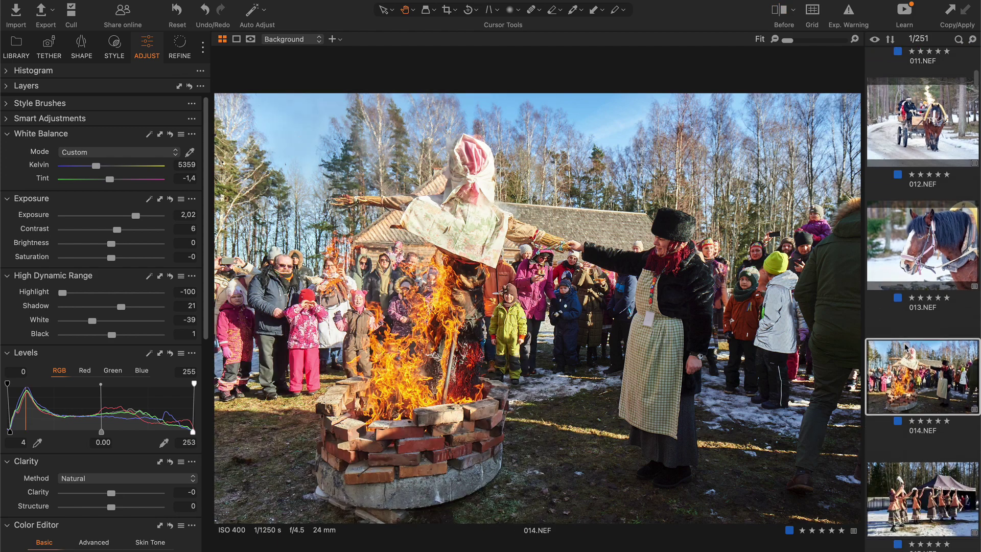
key(Right)
key(y)
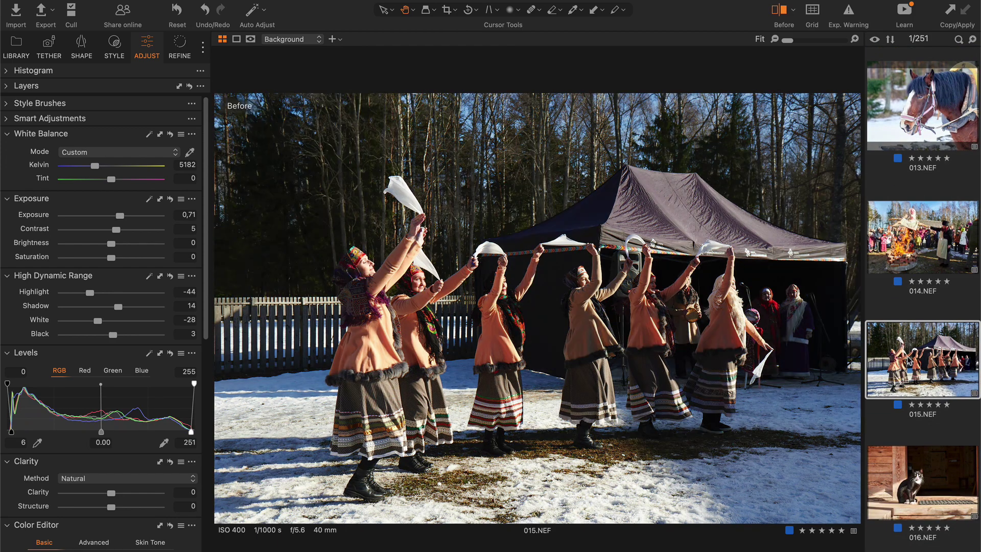
key(y)
key(y)
key(y)
scroll(927, 323, down, 3)
click(931, 309)
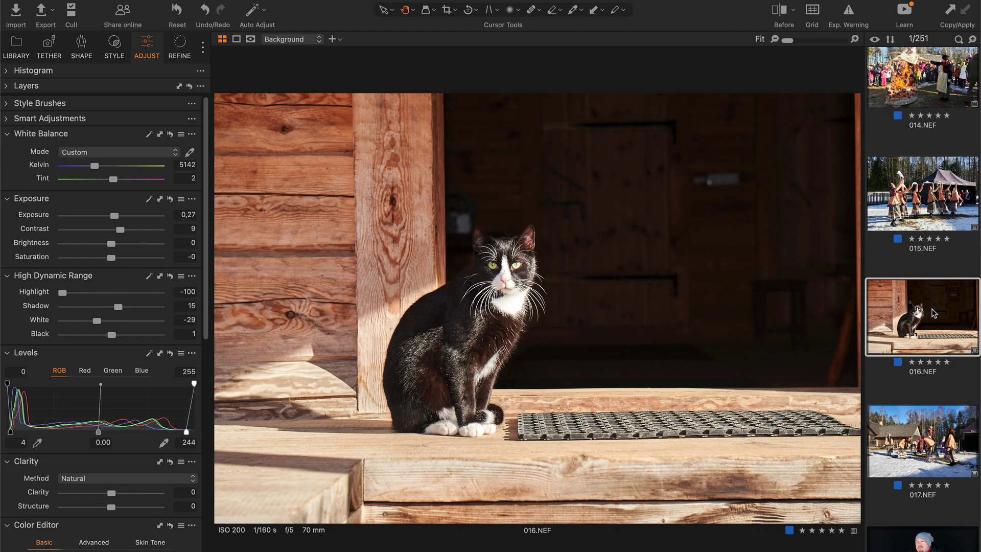
key(y)
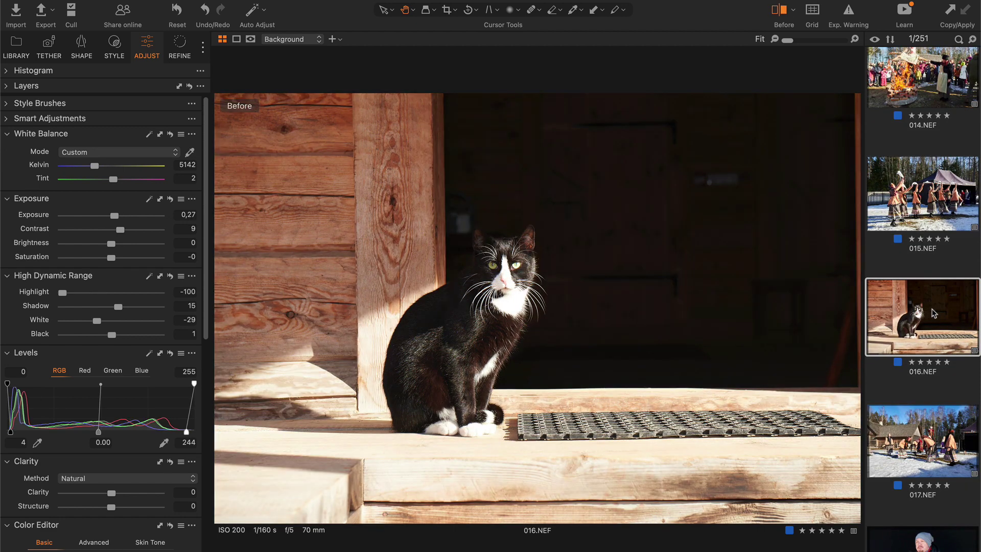
key(y)
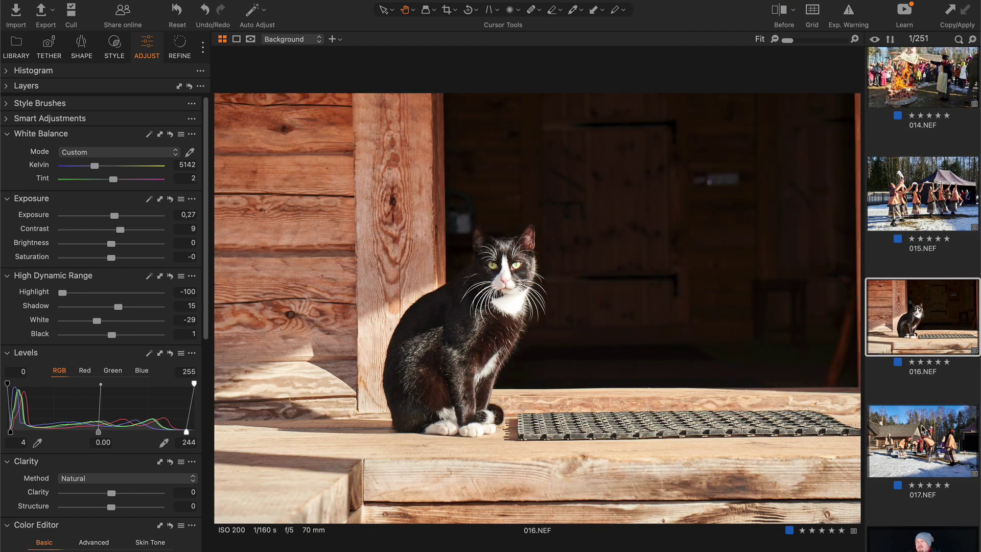
Compare 017.NEF and 018.NEF with their unedited originals.
key(Right)
key(y)
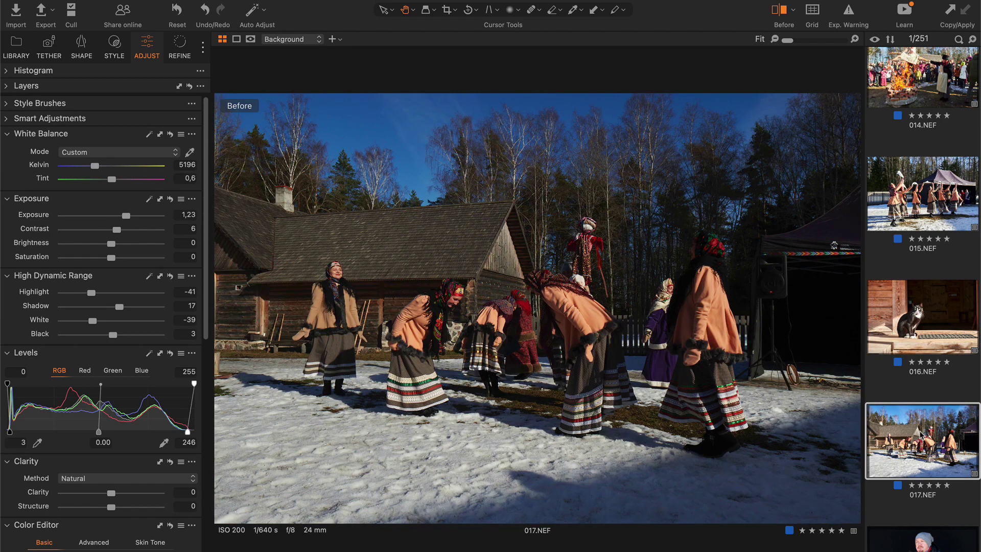
key(y)
key(Right)
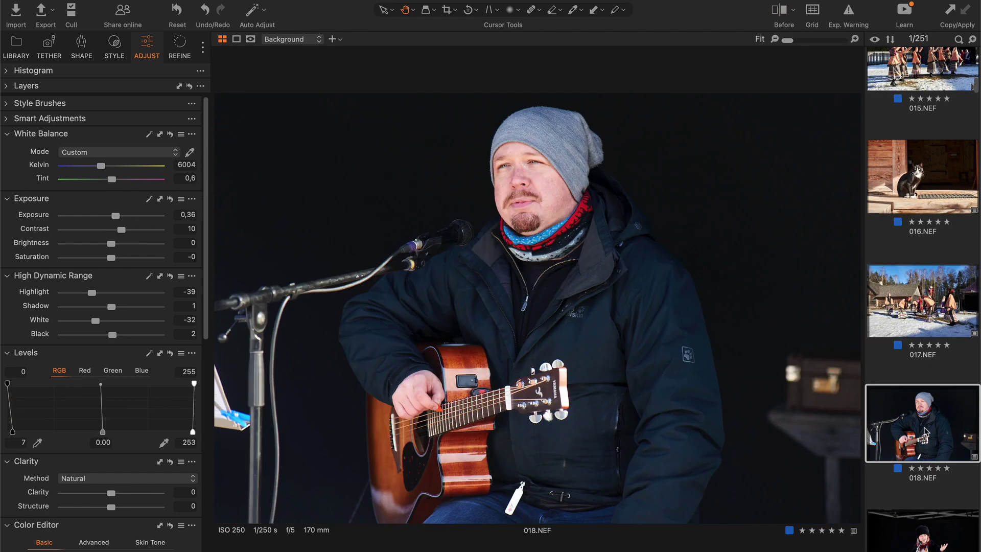
key(y)
key(y)
Compare 019.NEF, 020.NEF and the brick fire pit photo 021.NEF with their originals.
key(Right)
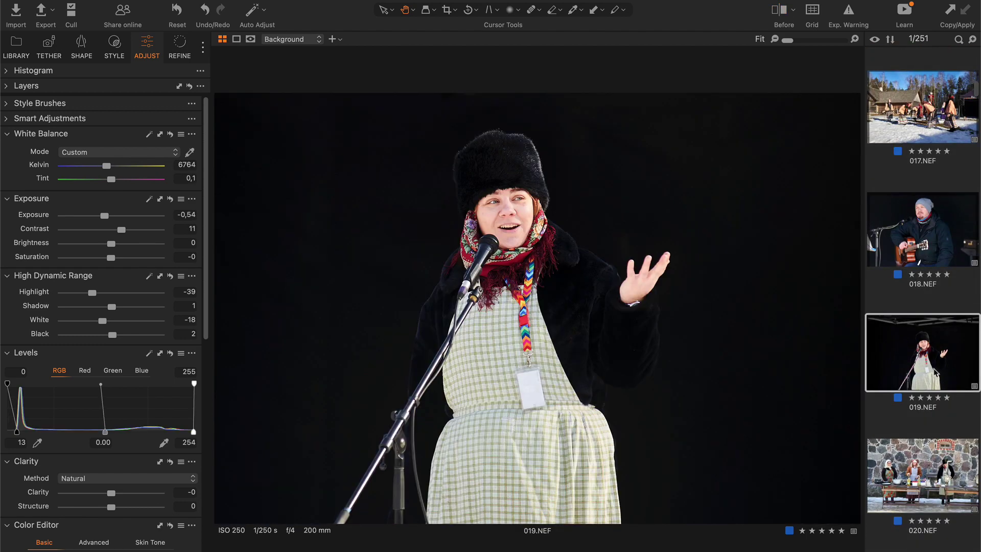
key(y)
key(y)
key(y)
key(y)
scroll(945, 332, down, 4)
click(944, 266)
key(y)
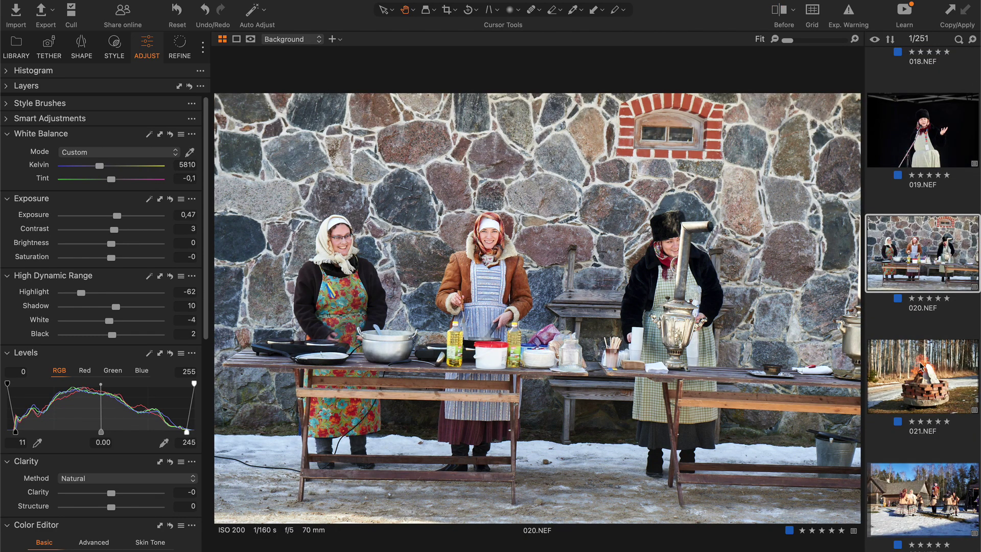
click(922, 367)
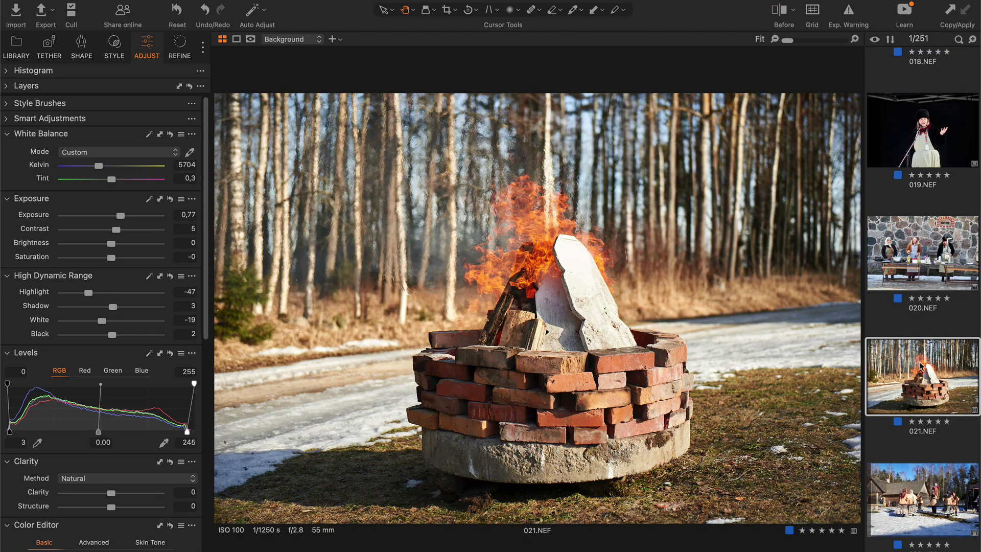
key(y)
Compare the dancers photo 022.NEF and the goat photo 023.NEF with their originals.
scroll(922, 367, down, 4)
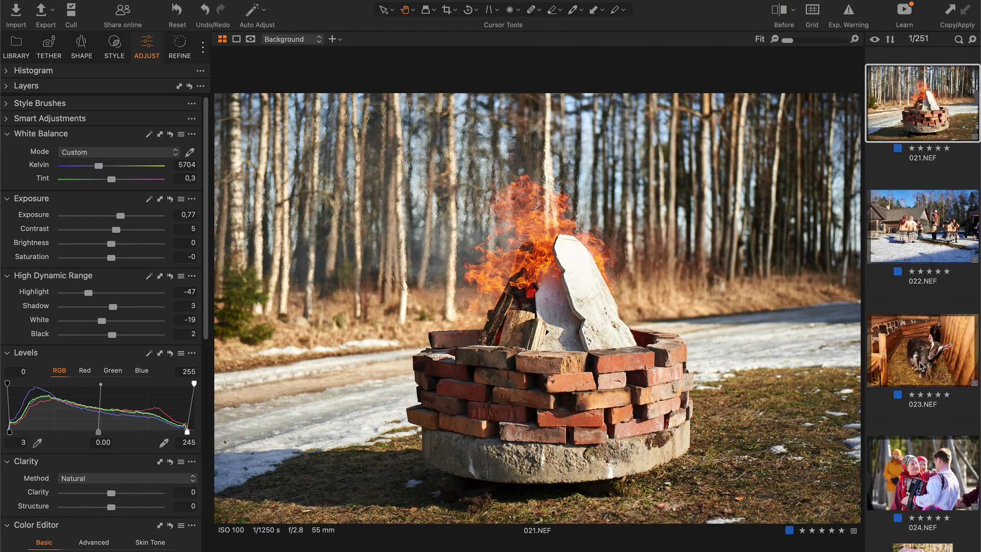
click(931, 232)
key(y)
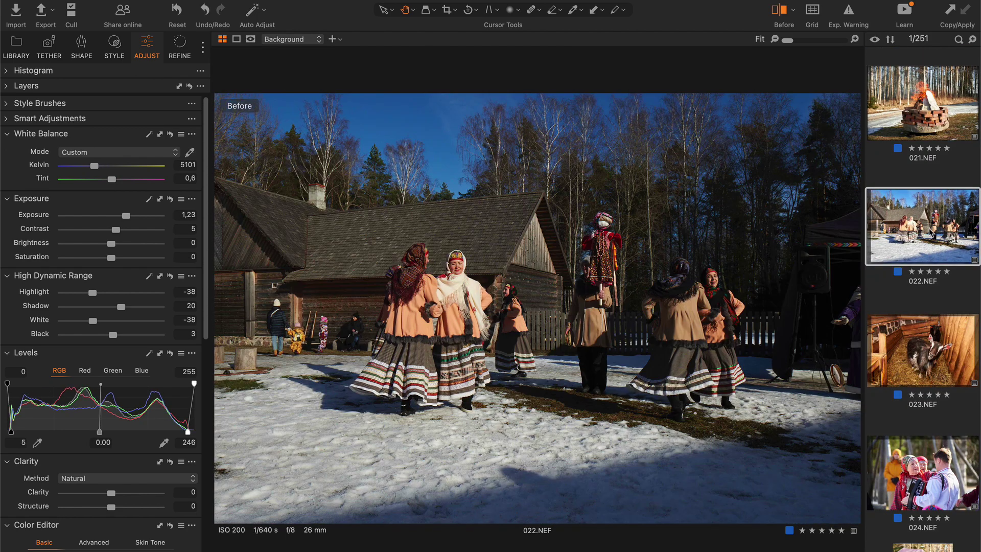
key(y)
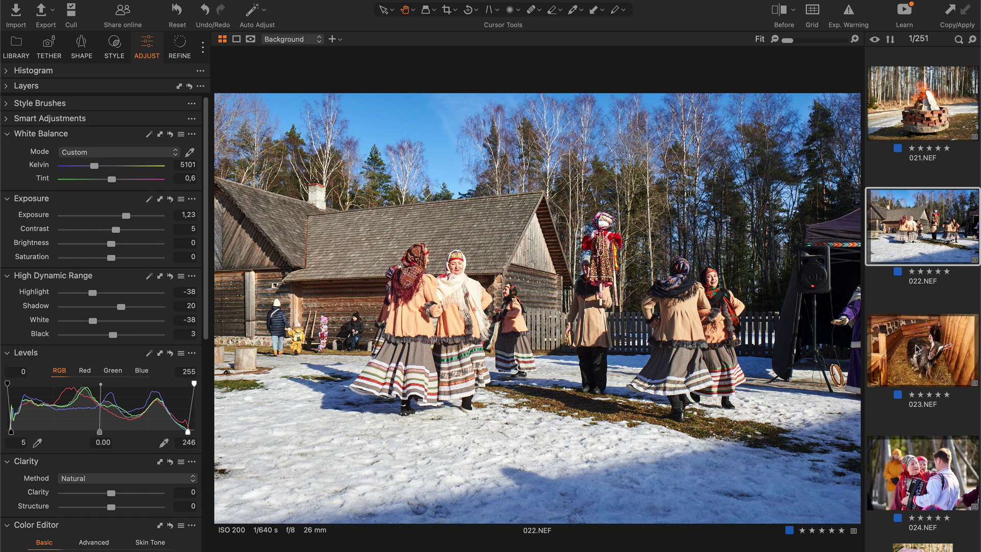
click(919, 350)
key(y)
key(y)
Compare EmptyName 12.NEF and EmptyName 50.NEF with their unedited originals.
click(922, 472)
key(y)
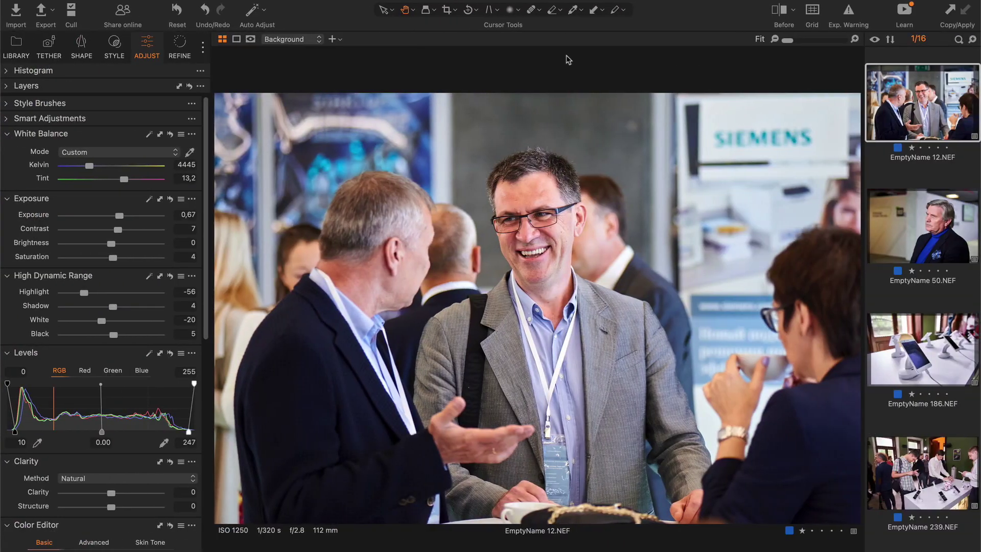
key(y)
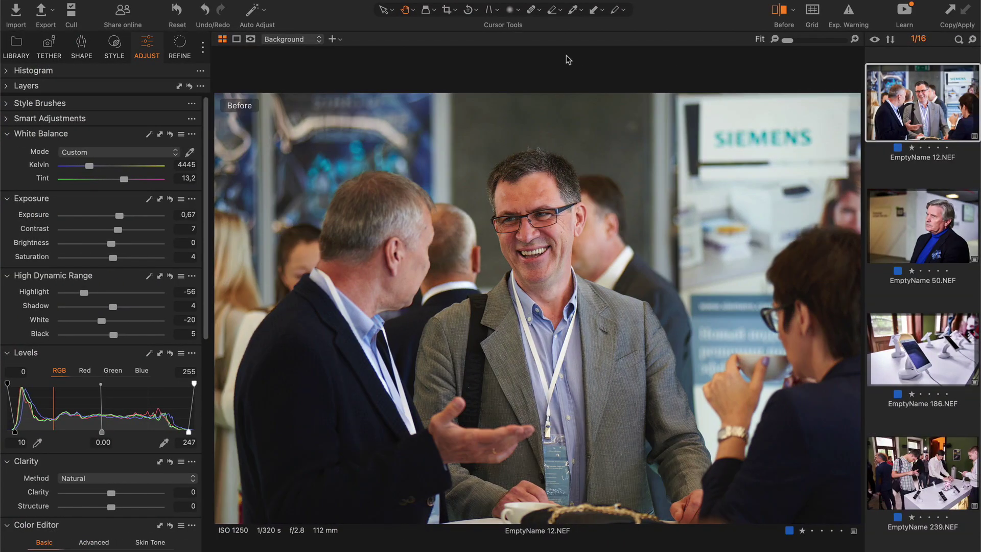
key(y)
key(y)
key(y)
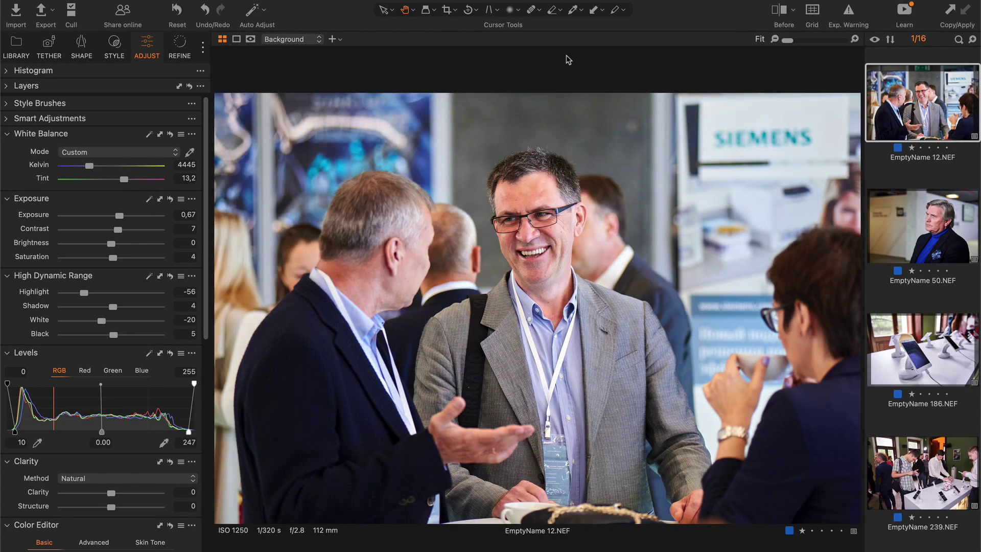
key(Right)
key(y)
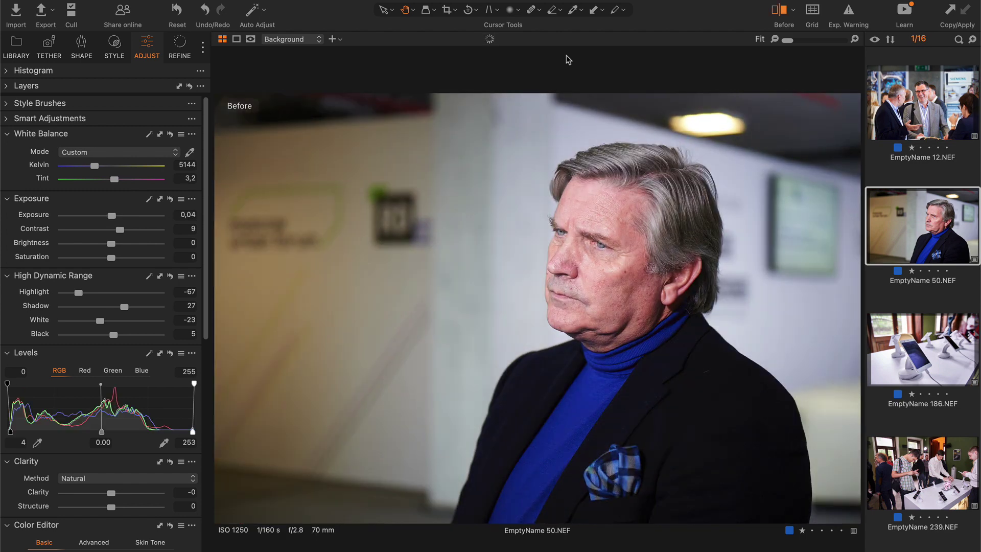
Step through EmptyName 186, 239, 61 and 106.NEF, viewing each edited version.
key(y)
key(Right)
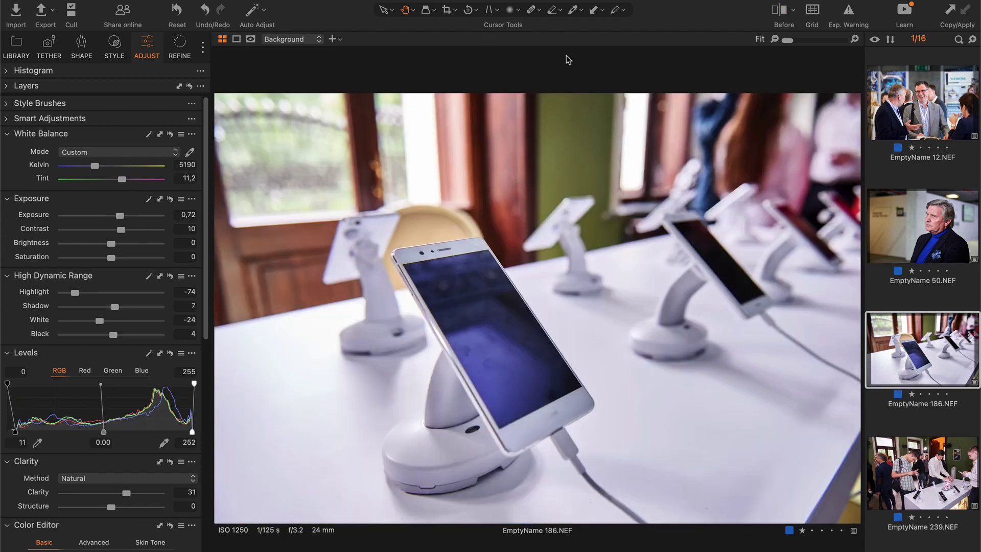
key(Right)
key(y)
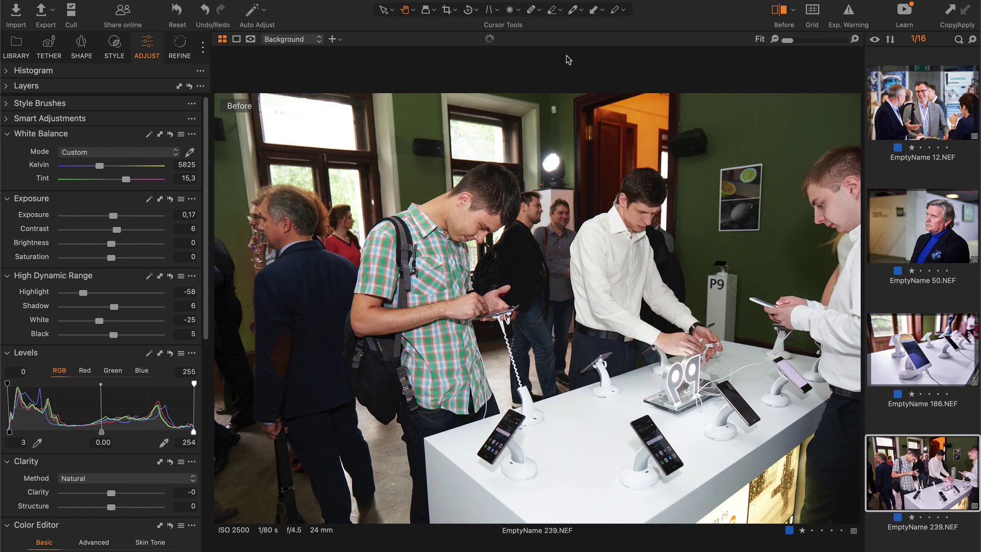
key(Right)
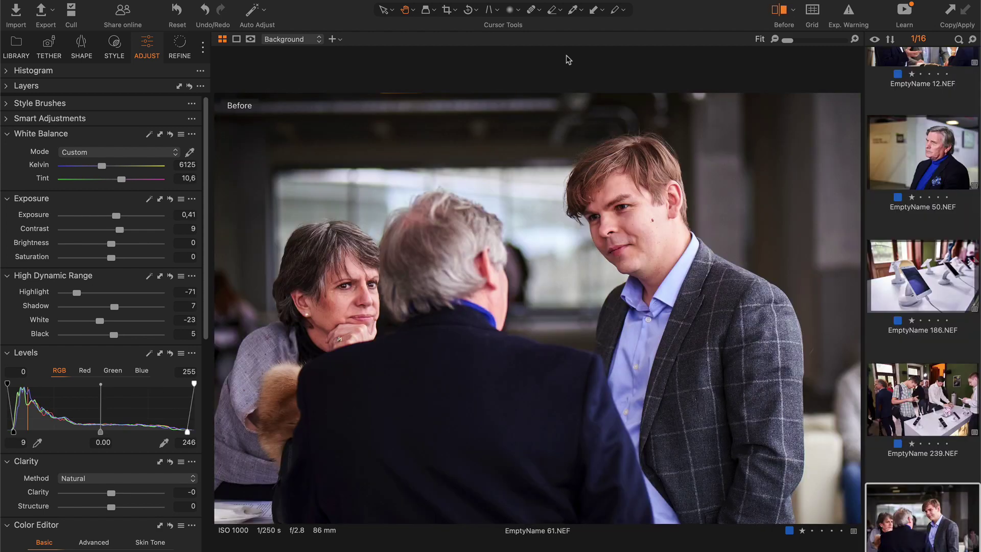
key(Right)
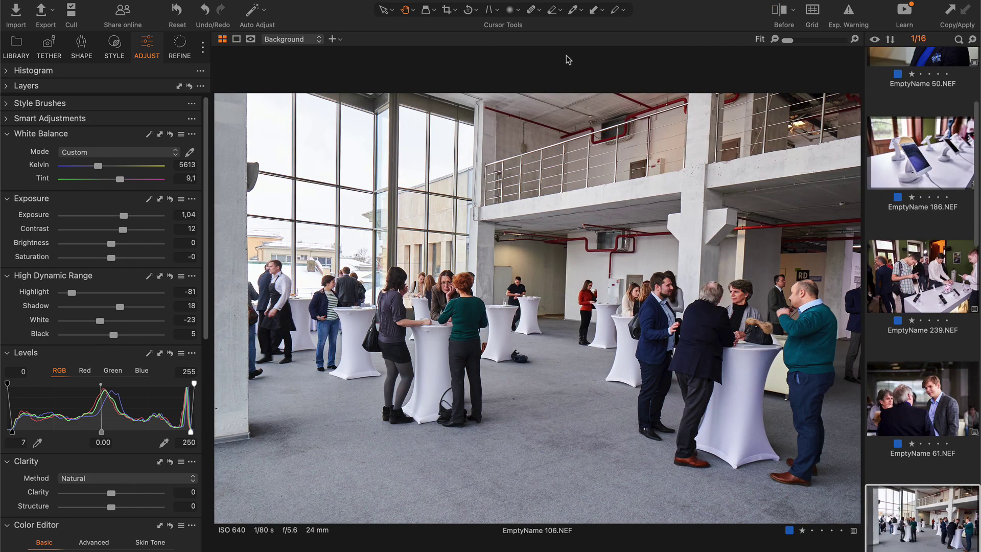
key(y)
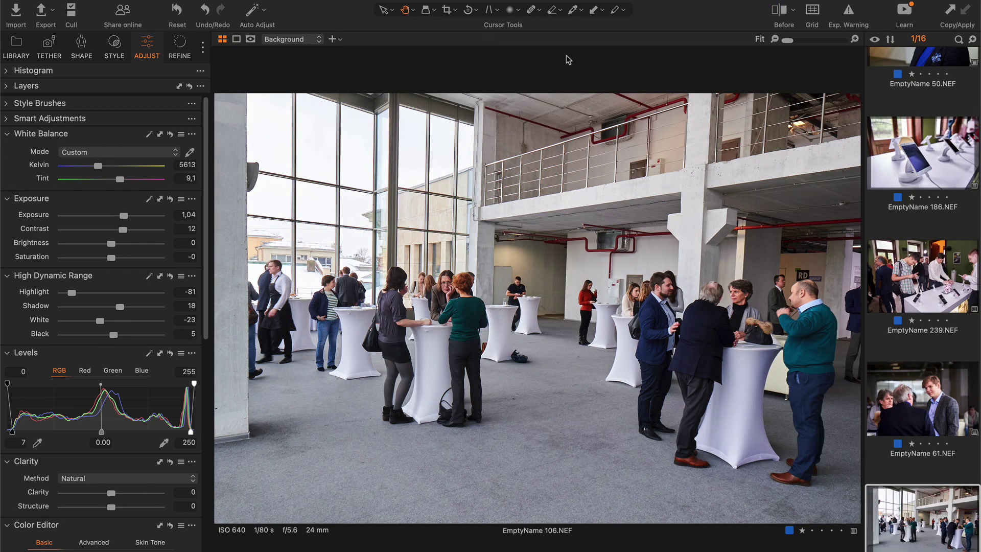
Compare EmptyName.NEF, EmptyName 1.NEF and EmptyName 2.NEF with their originals.
key(Right)
key(y)
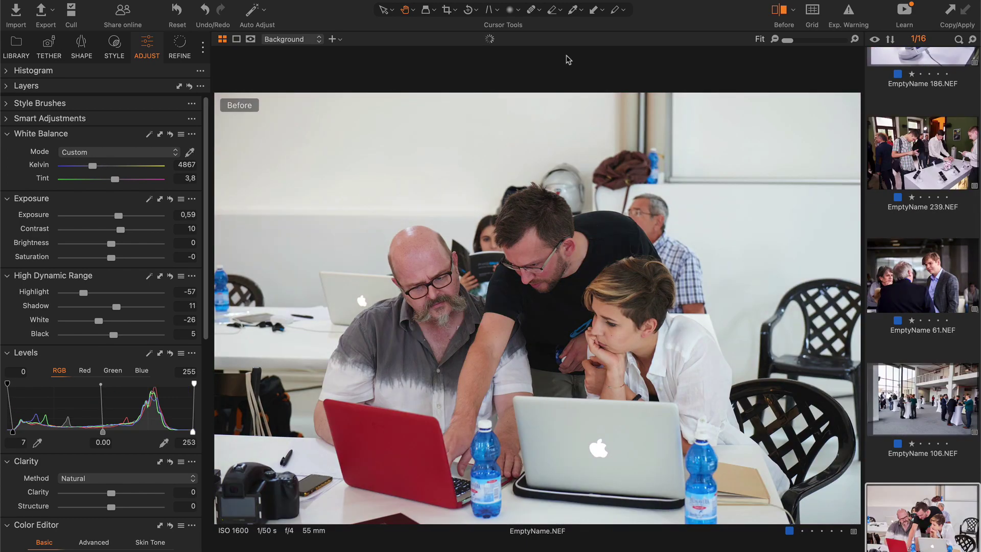
key(y)
key(Right)
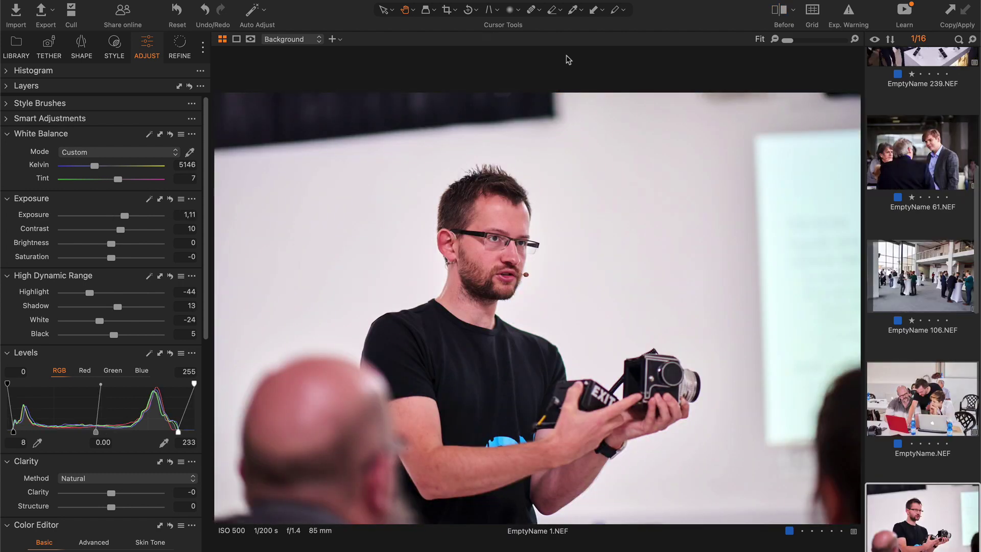
key(y)
key(y)
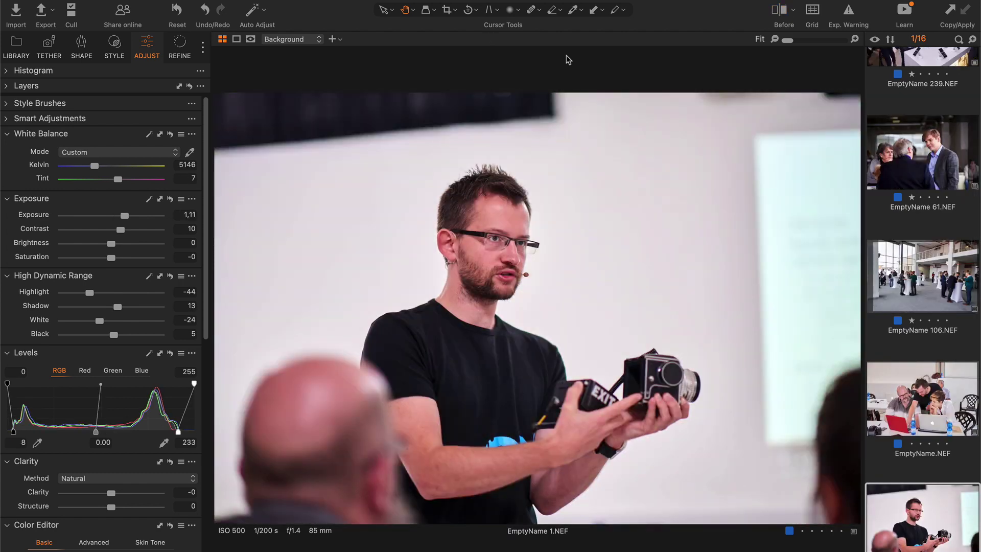
key(Right)
Compare EmptyName 3.NEF and the classroom shot EmptyName 4.NEF with their originals.
key(y)
key(y)
key(Right)
key(y)
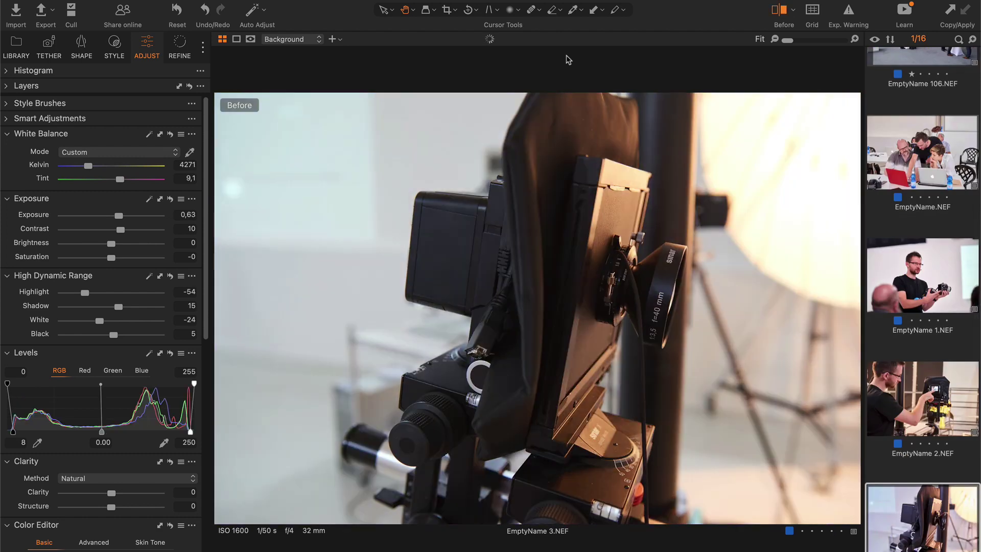
key(y)
key(Right)
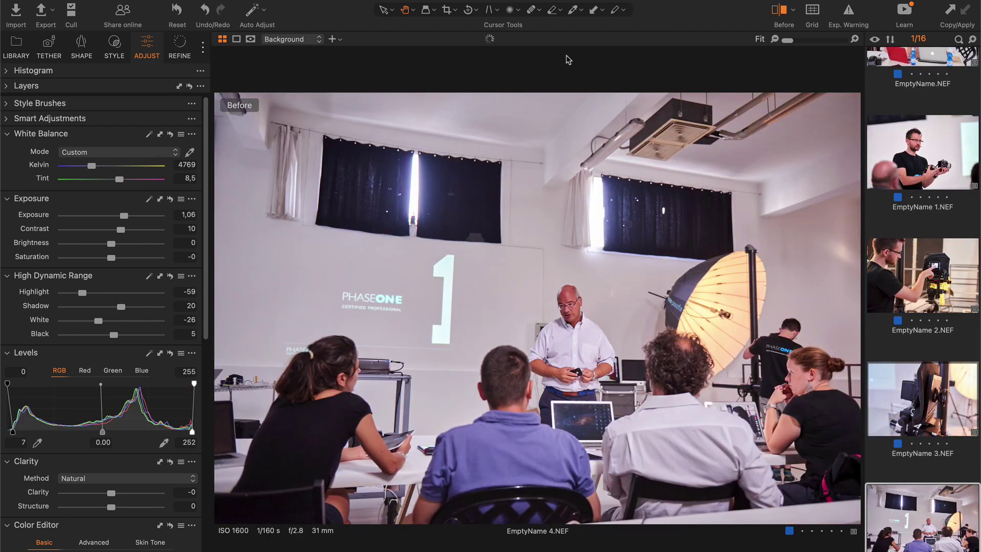
key(y)
key(y)
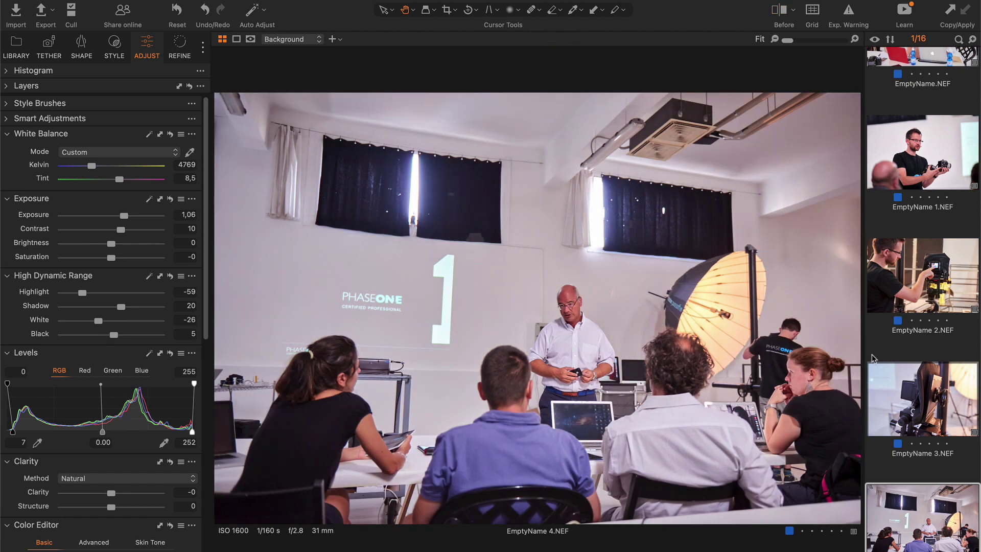
Display the six selected classroom and studio shots together in the Multi-view grid.
scroll(909, 382, down, 10)
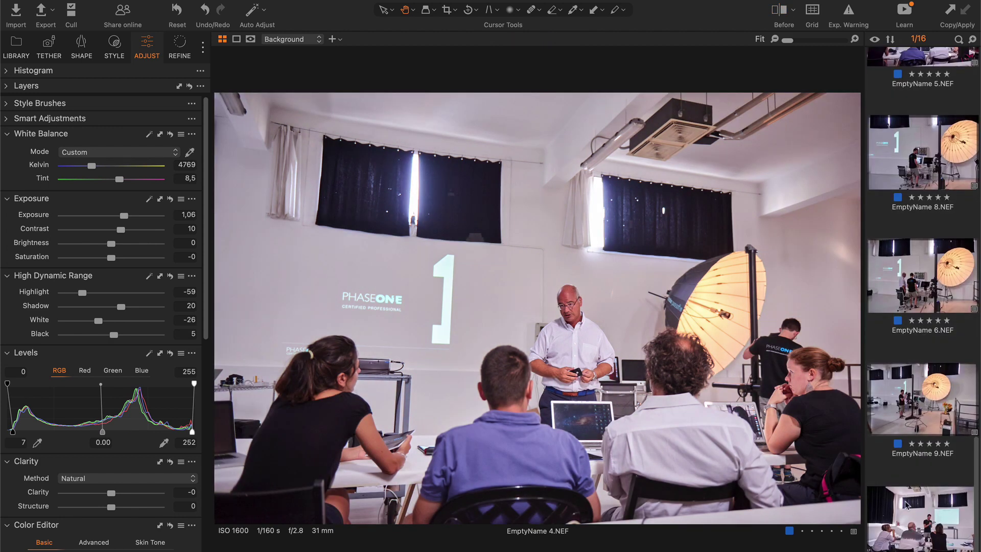
shift+click(911, 522)
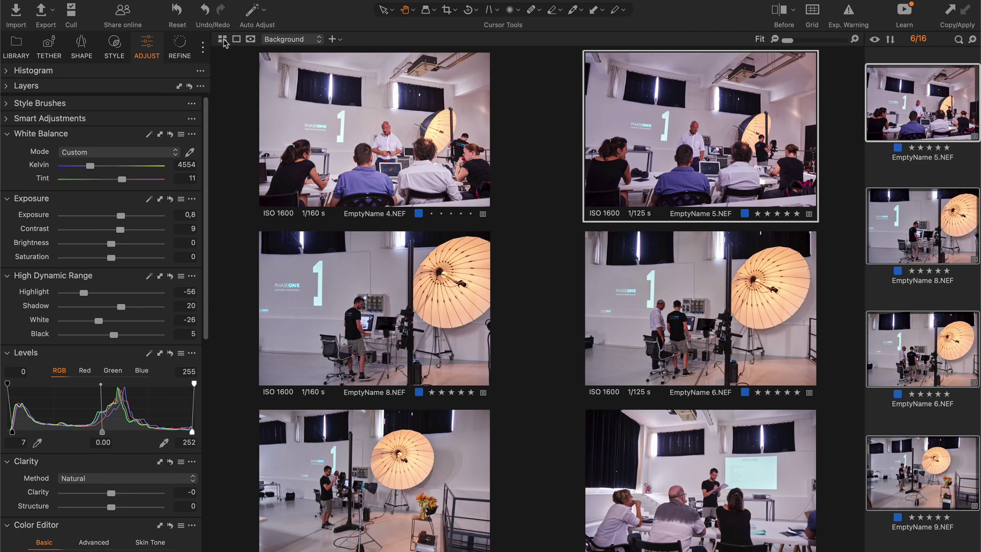
View EmptyName 5.NEF alone, raise its exposure and lower the tint to 7,5.
click(223, 41)
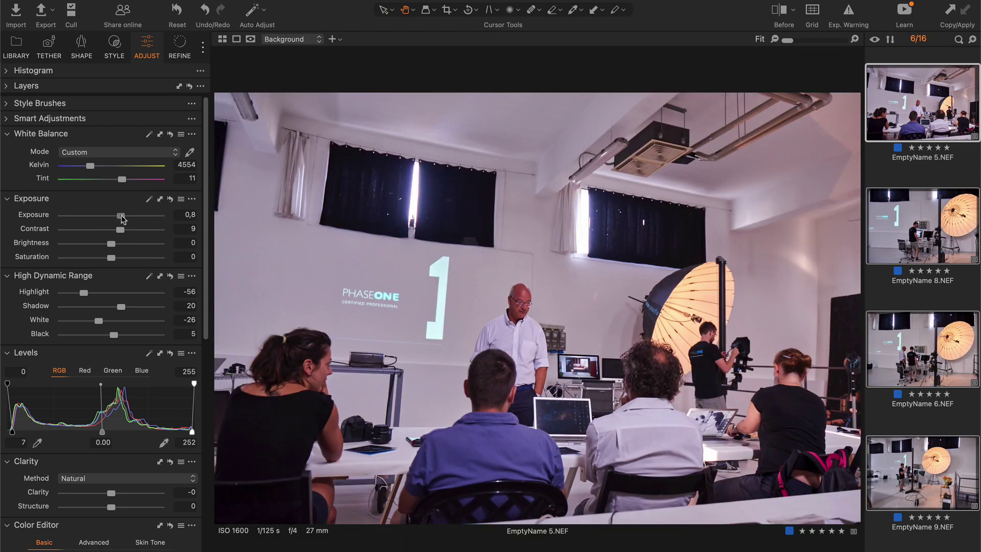
drag(121, 219, 136, 220)
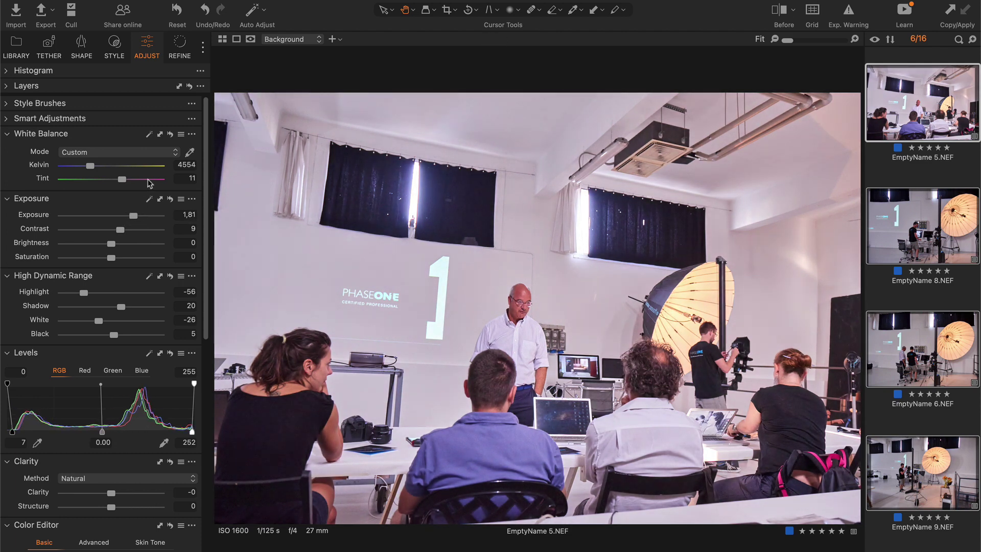
drag(123, 181, 120, 181)
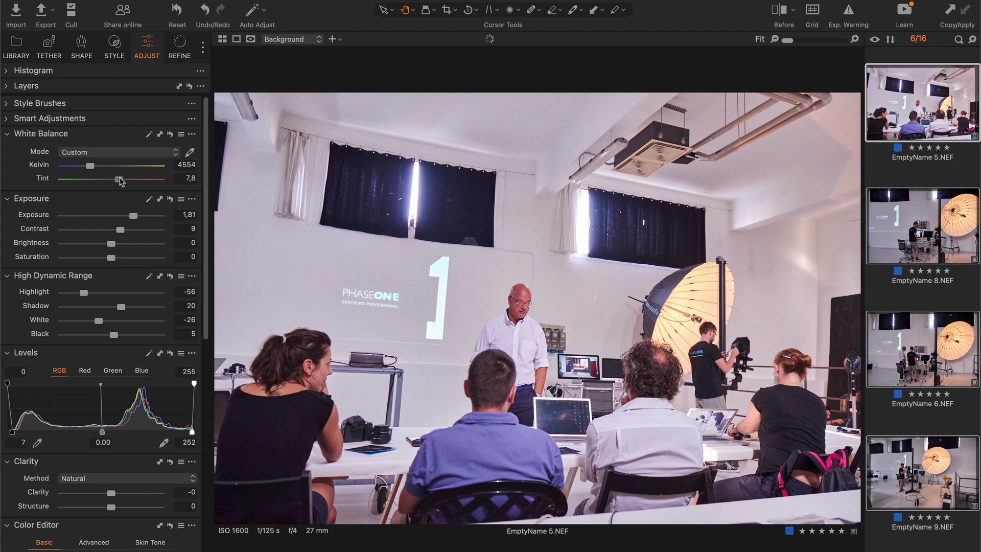
Set EmptyName 5.NEF as Smart Adjustments reference and match white balance and exposure across the grid.
click(10, 119)
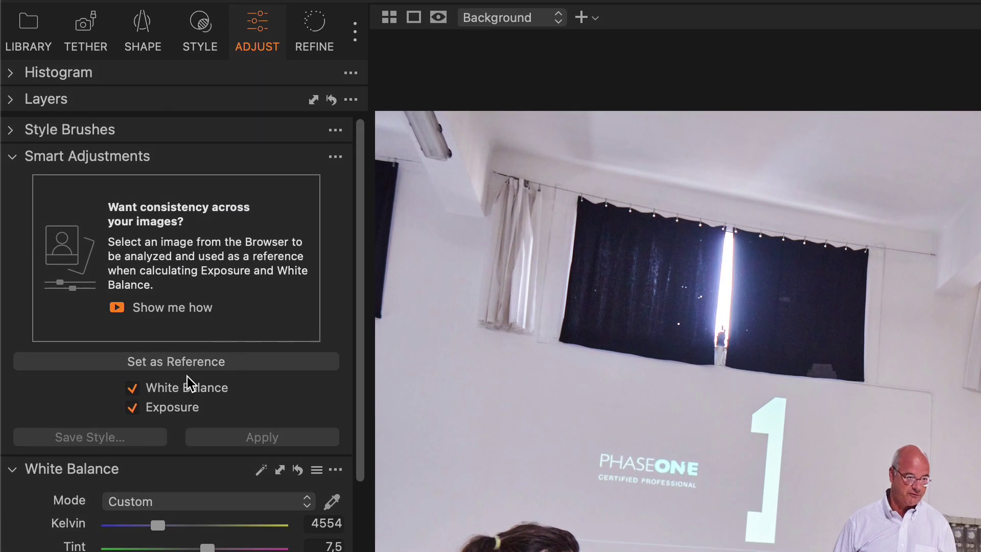
click(211, 367)
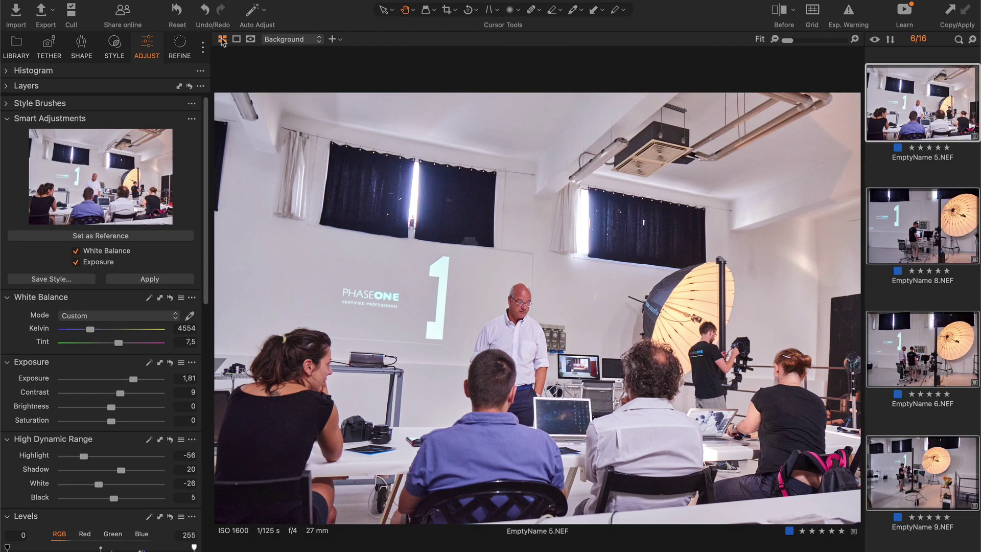
click(223, 40)
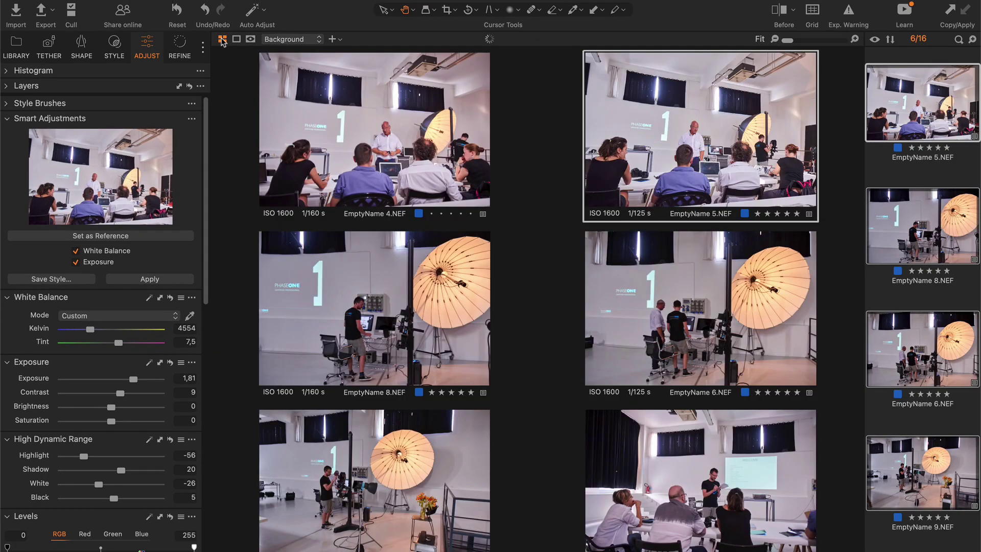
click(136, 281)
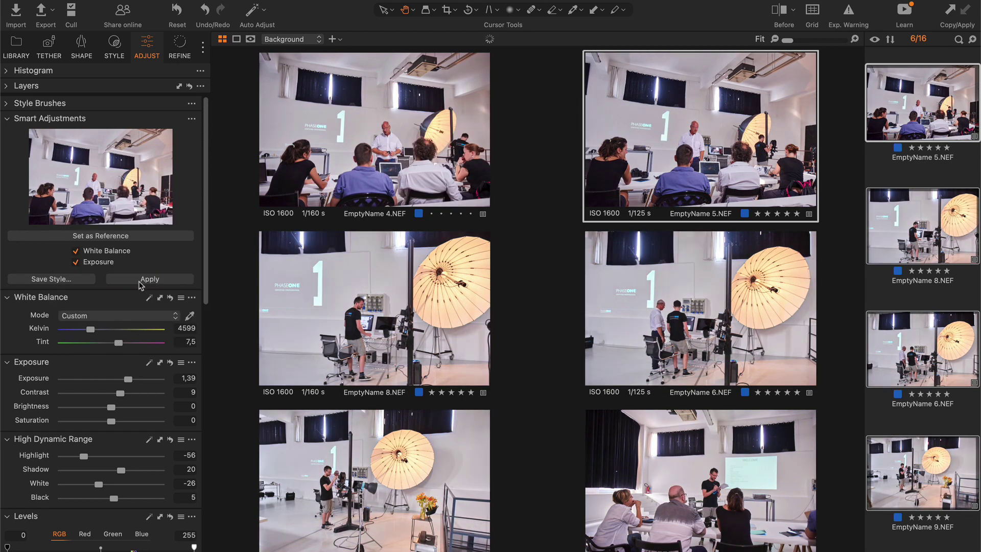
Sweep the before/after split across all six grid photos to compare with the originals.
key(y)
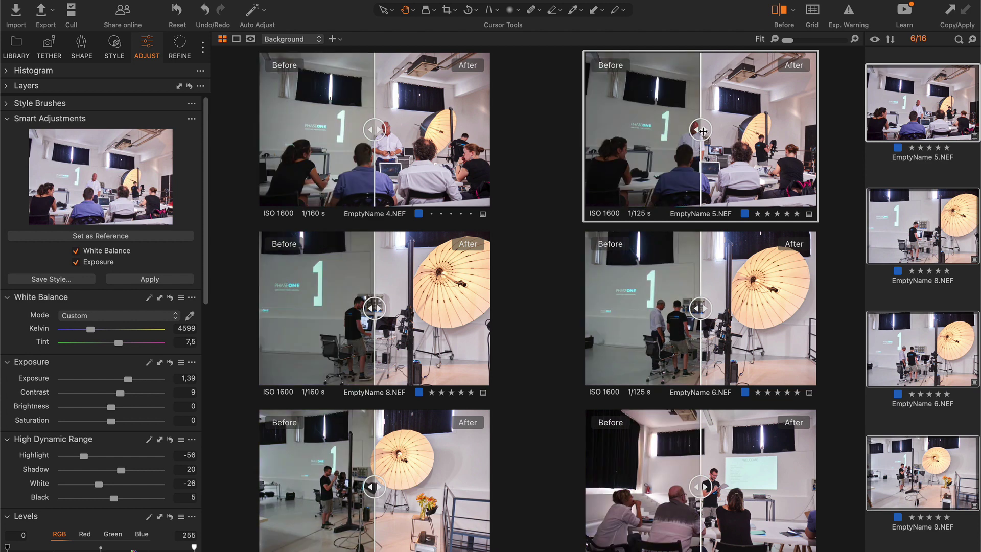
drag(703, 131, 890, 114)
drag(827, 115, 683, 106)
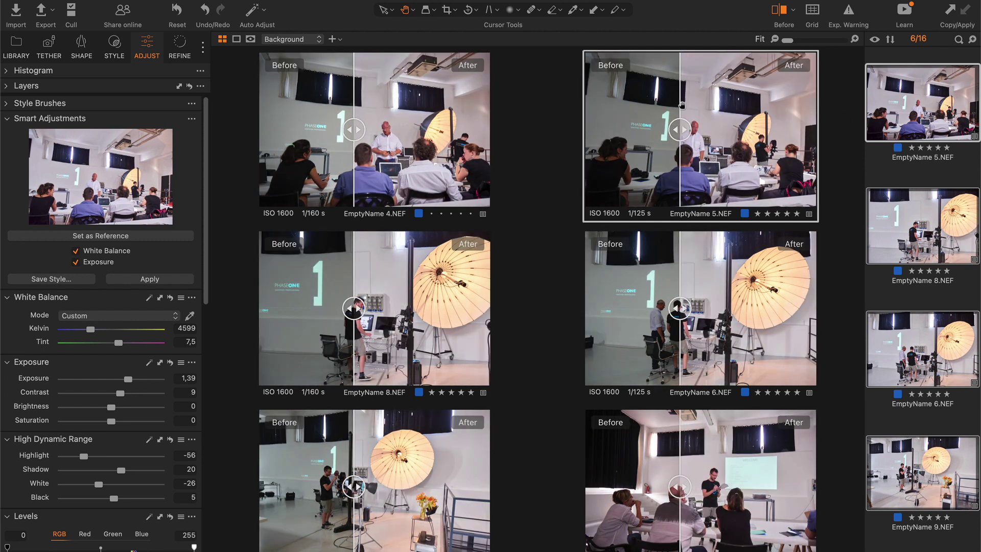
key(y)
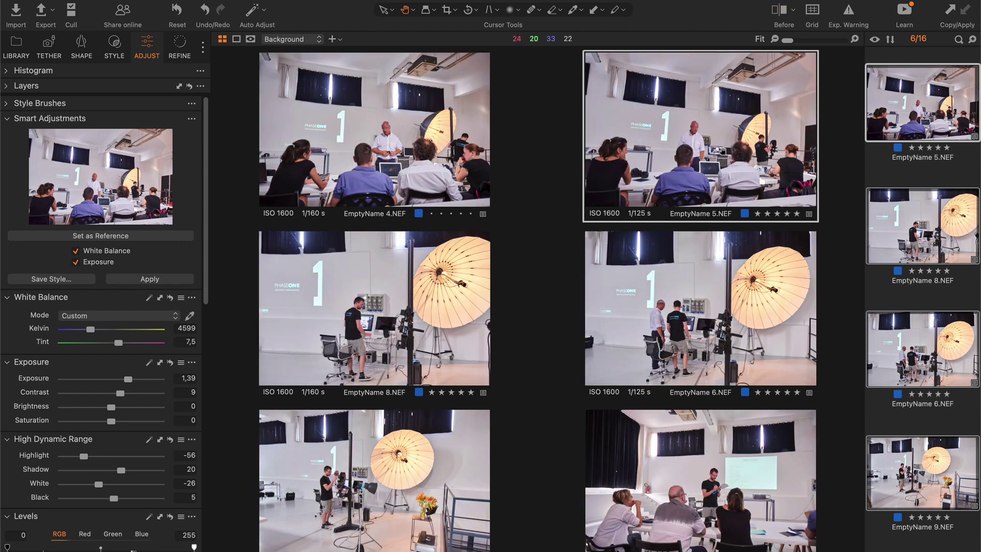
Inspect the adjusted settings of EmptyName 6, 8, 9, the bottom-right photo and EmptyName 4.
click(679, 278)
click(413, 342)
click(389, 462)
click(579, 483)
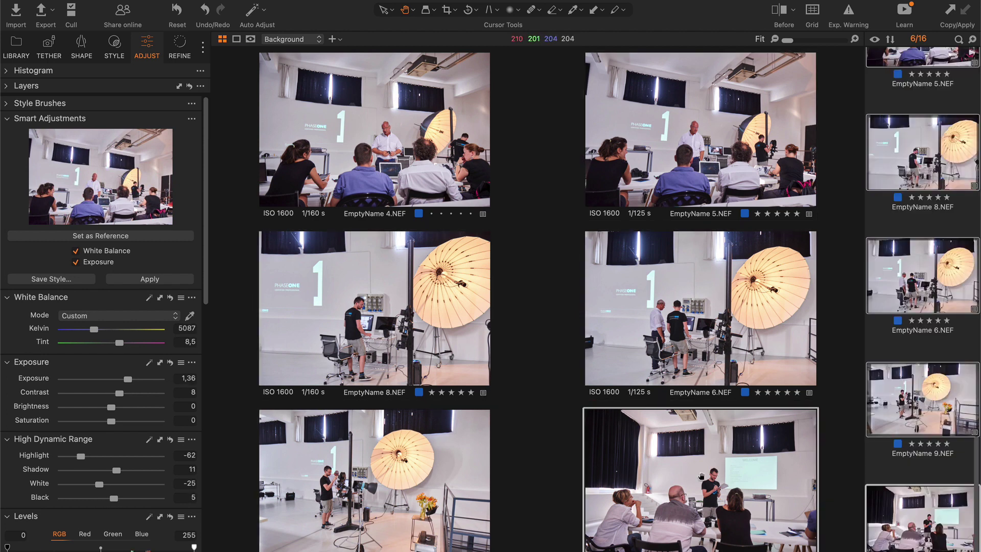
click(382, 129)
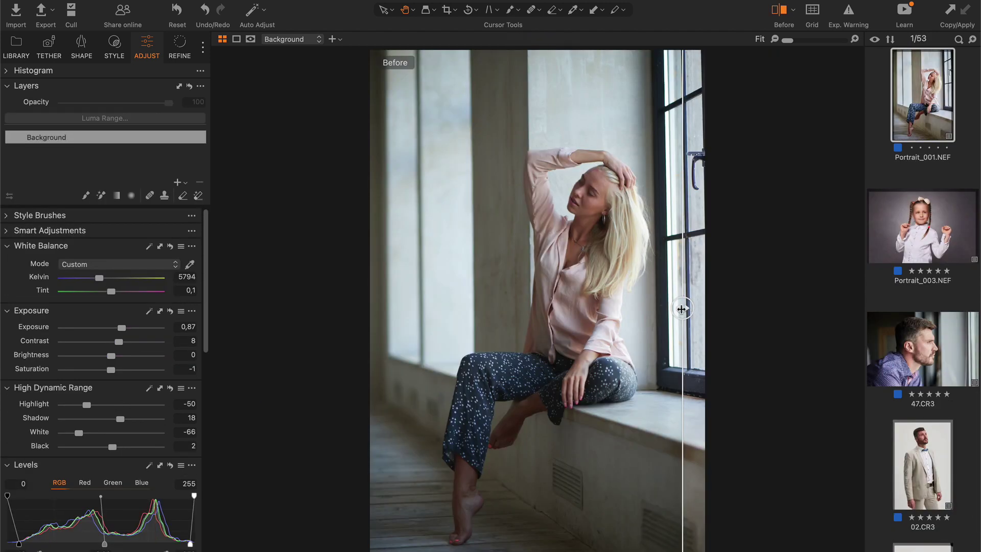
Auto-set the levels black and white points on Portrait_003.NEF and compare it with its original.
drag(682, 308, 668, 341)
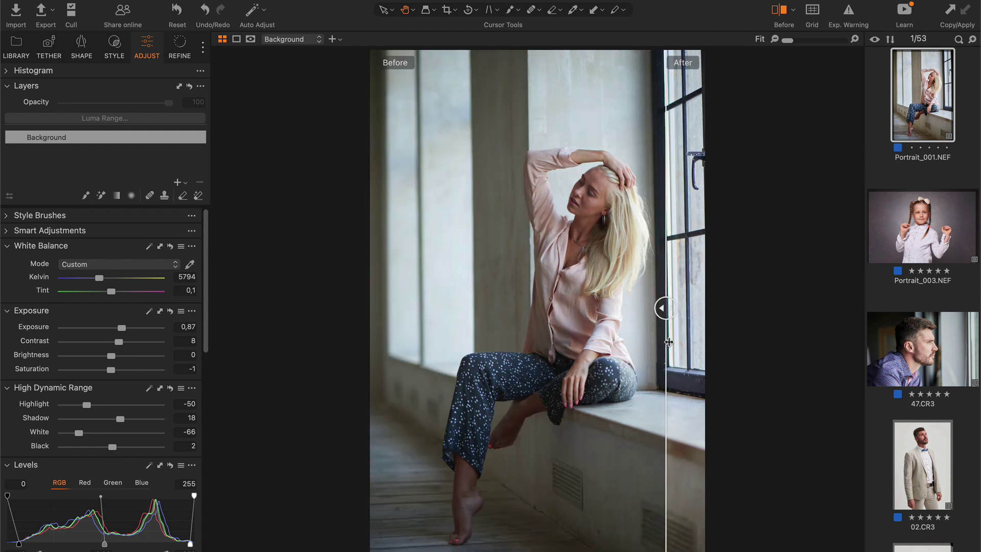
click(939, 257)
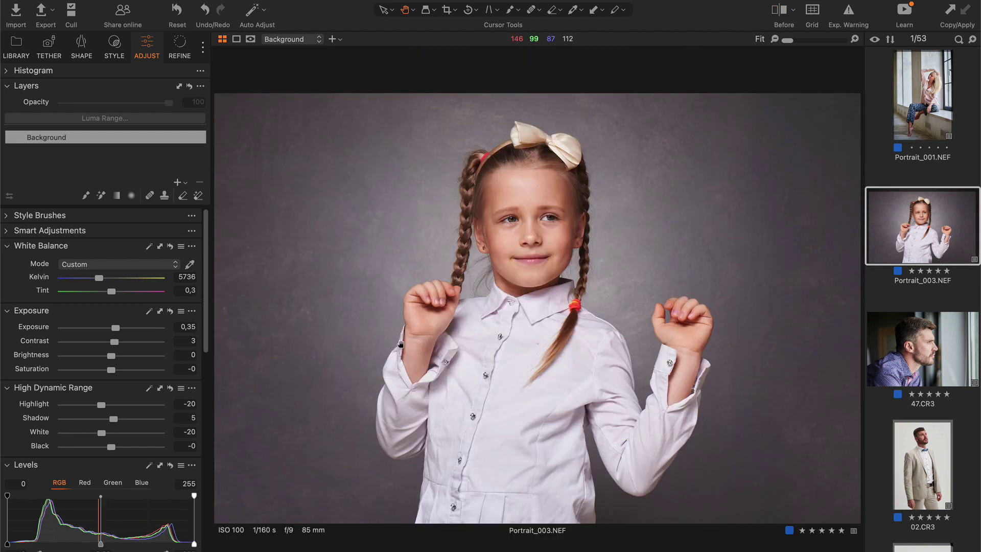
click(150, 466)
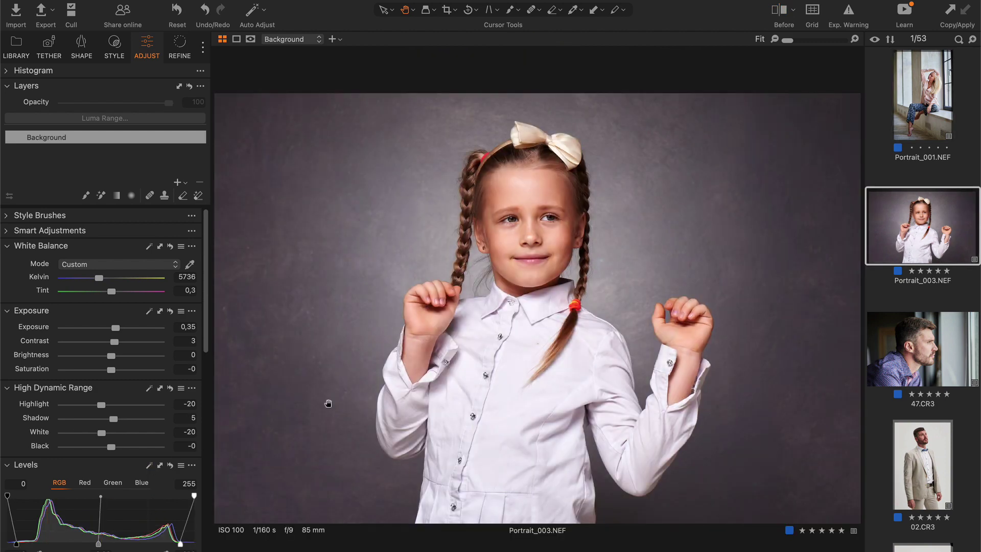
key(y)
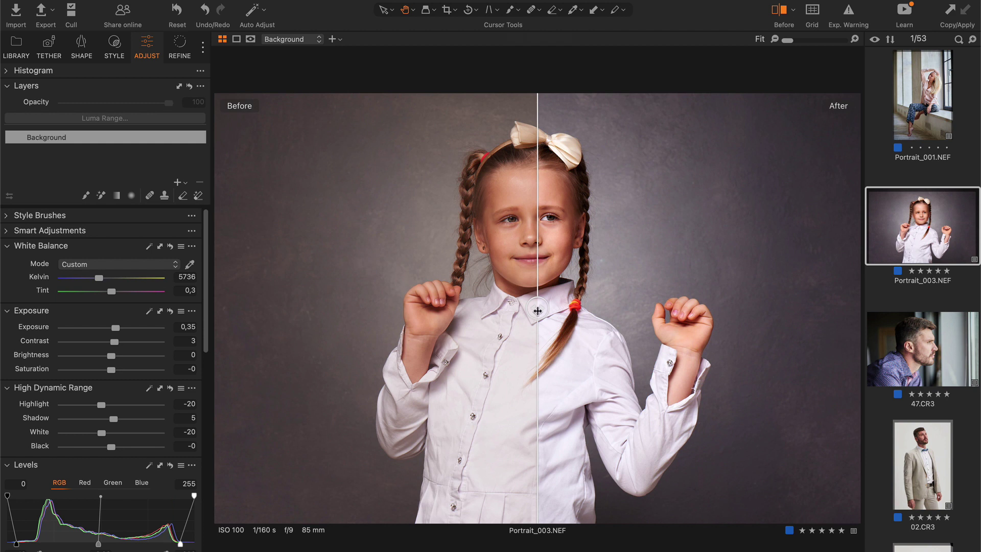
drag(538, 311, 280, 286)
key(y)
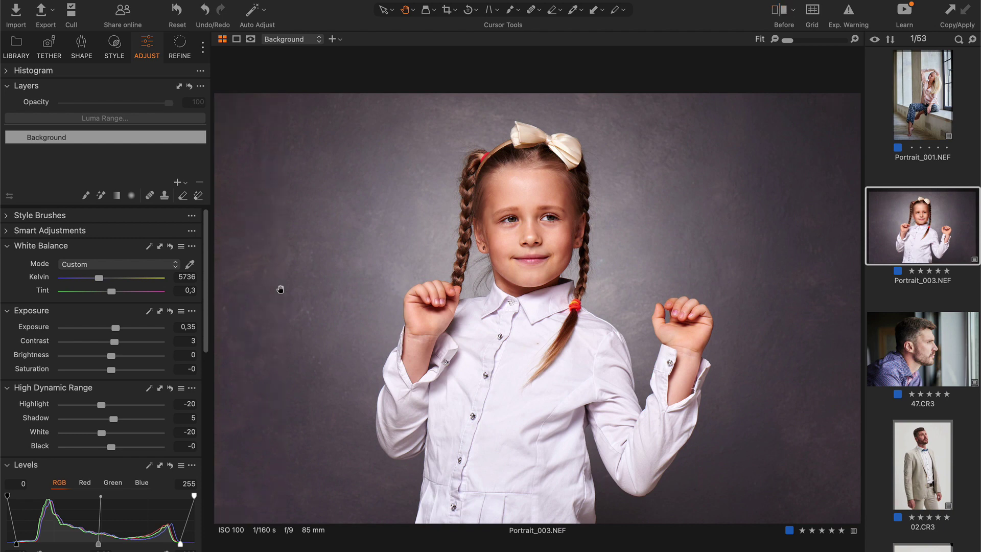
Brighten 47.CR3 by pulling in the levels white point, then compare it with its original.
click(923, 348)
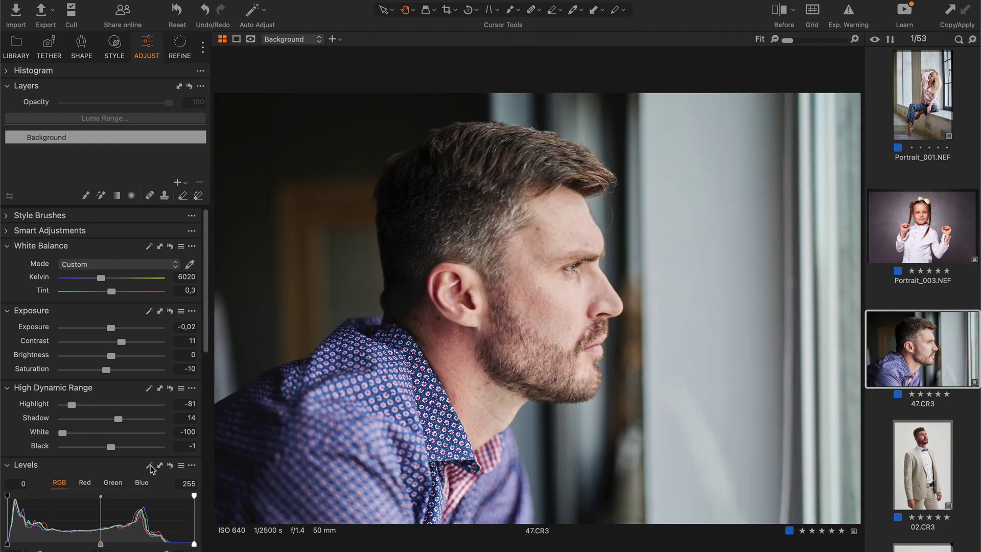
drag(194, 543, 177, 543)
key(y)
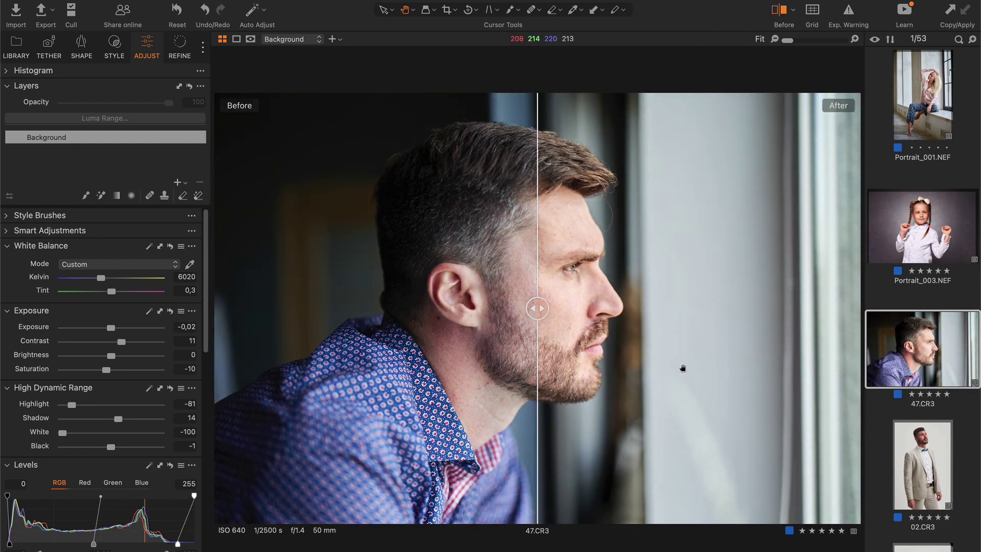
drag(538, 308, 319, 247)
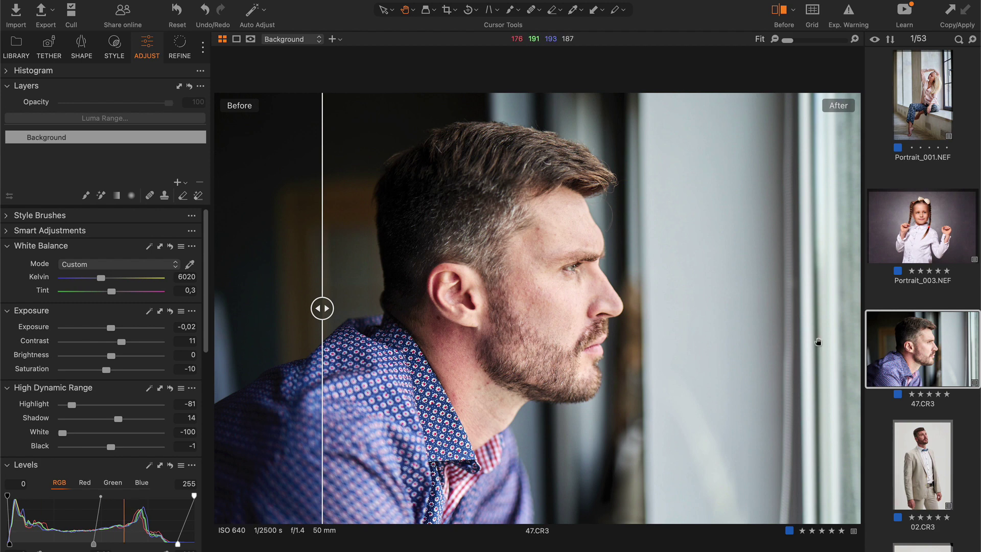
scroll(892, 322, down, 5)
Select 02 through 05.CR3 together and raise their exposure to 0,6.
click(922, 348)
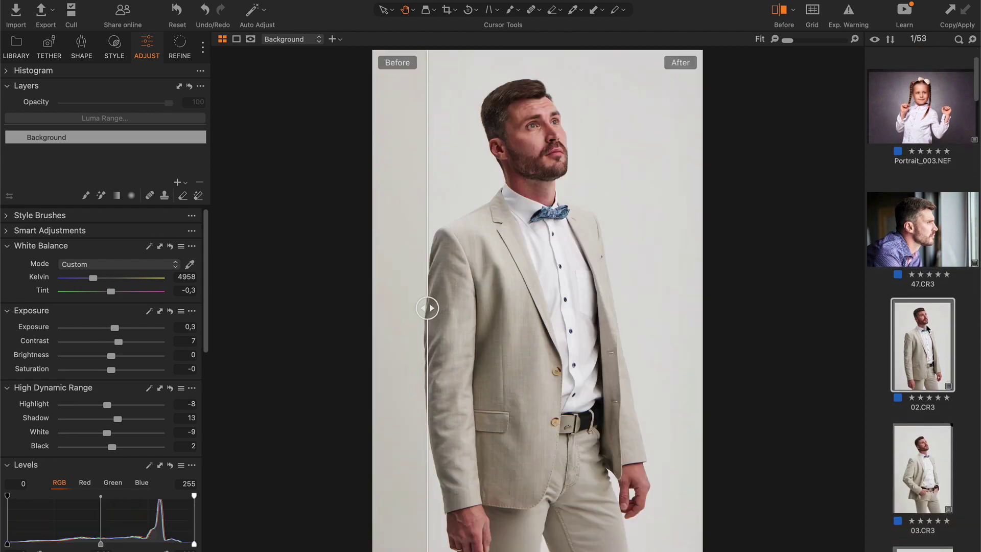
scroll(922, 358, down, 5)
shift+click(926, 383)
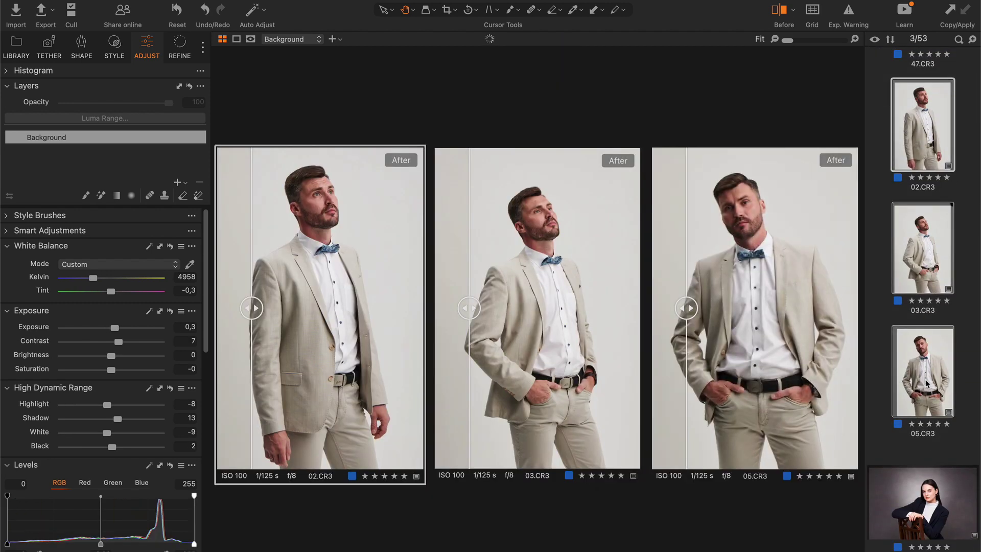
key(y)
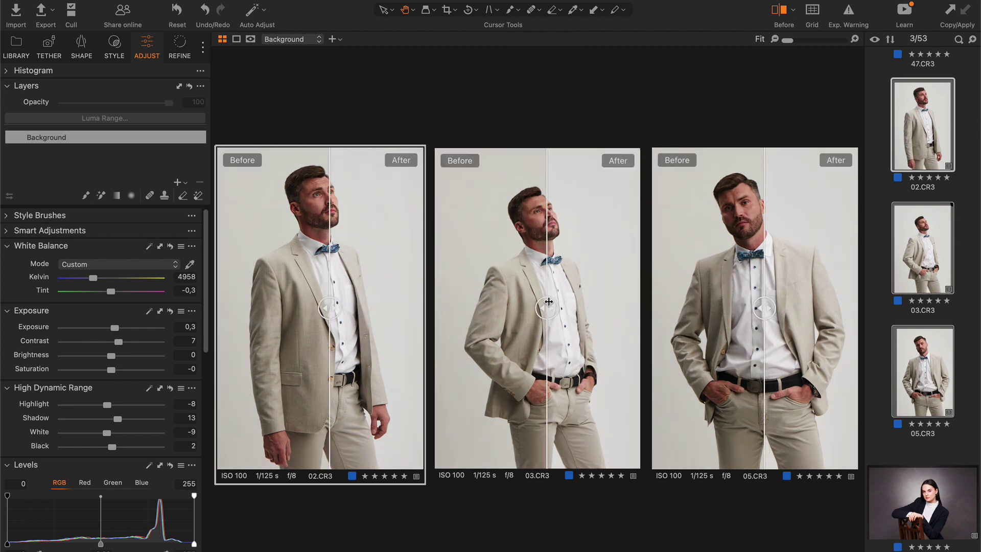
key(y)
key(q)
scroll(548, 300, up, 3)
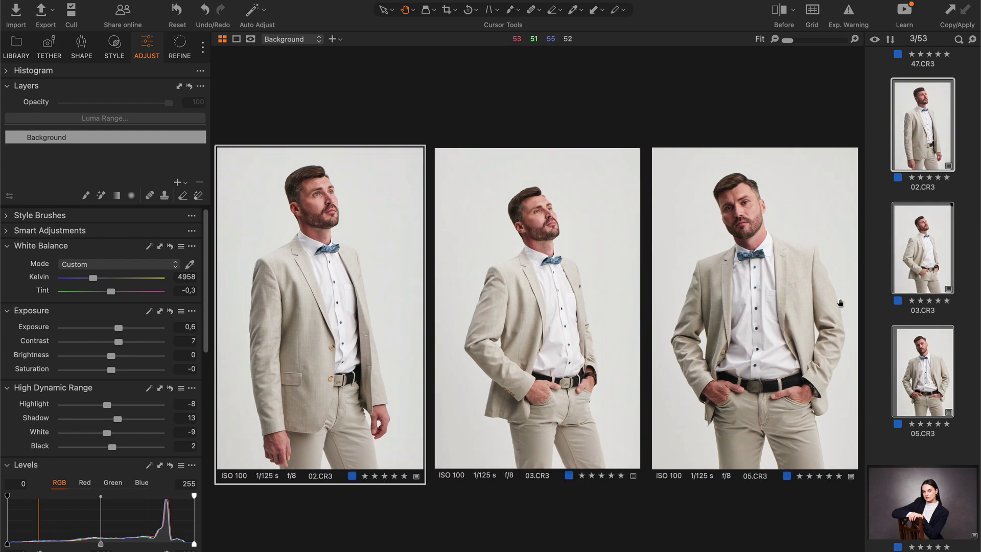
scroll(923, 255, down, 2)
scroll(923, 256, down, 3)
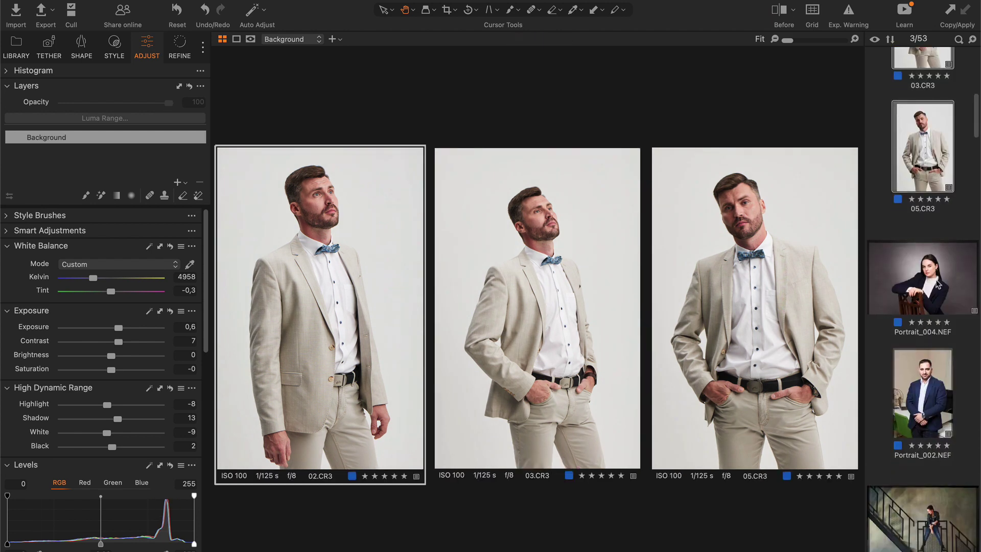
Compare Portrait_004.NEF with its original and check its adjustment layer mask.
click(922, 279)
key(y)
key(y)
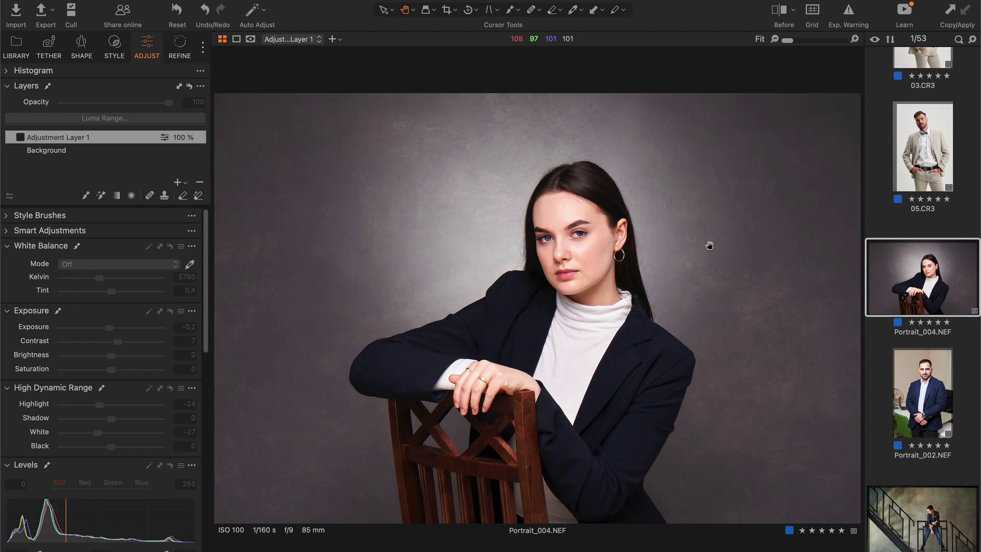
key(y)
key(y)
click(22, 137)
key(m)
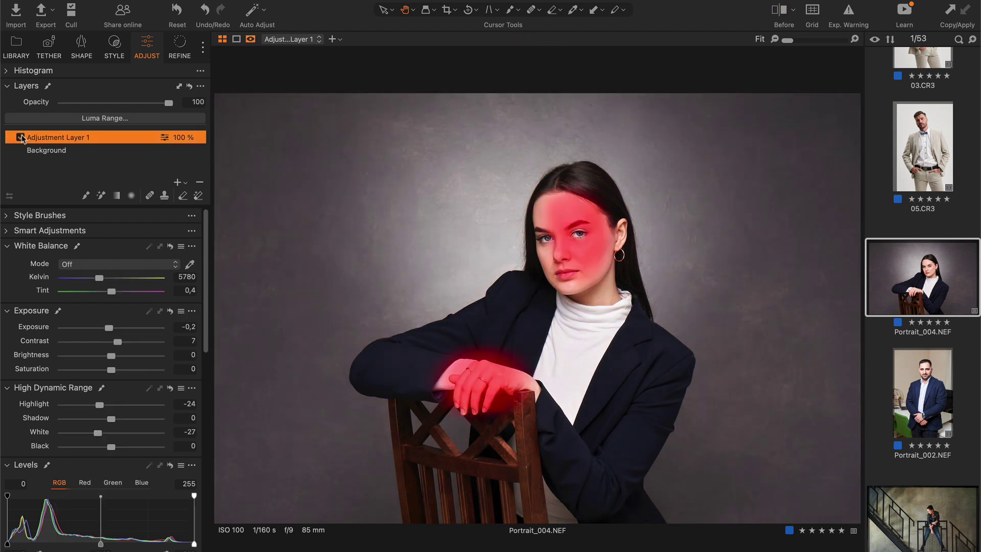
key(m)
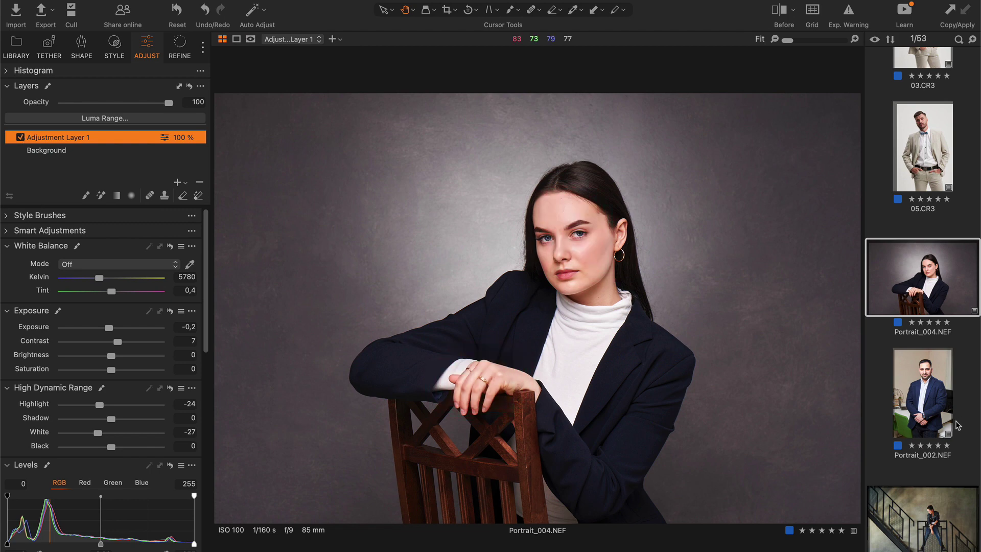
Compare Portrait_002.NEF with its original and check Adjustment Layer 1's face mask.
click(933, 410)
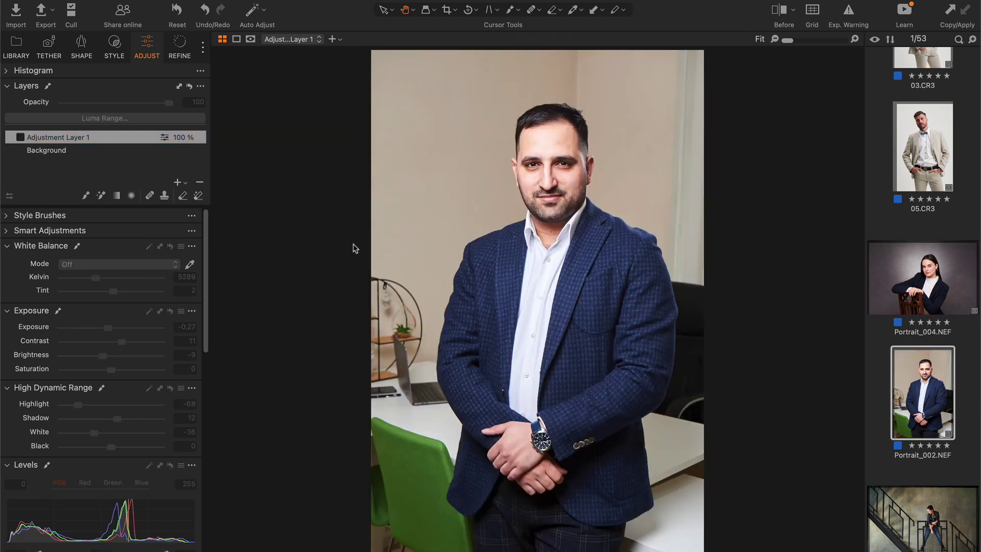
key(y)
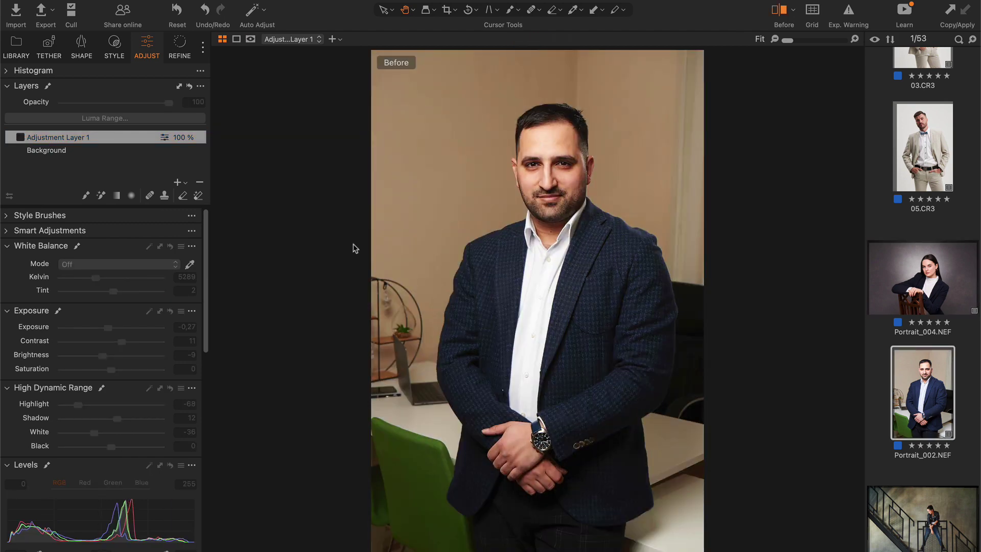
key(y)
click(20, 137)
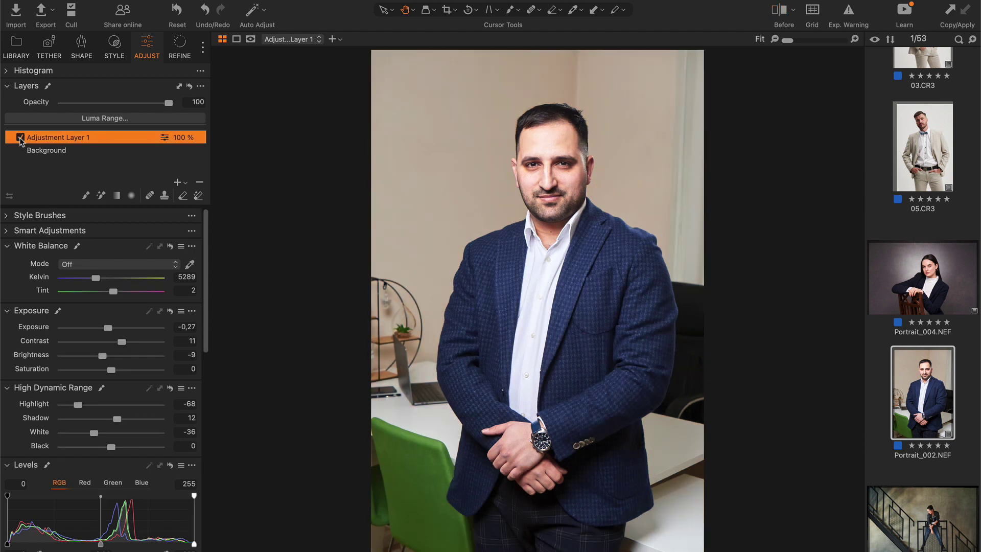
key(m)
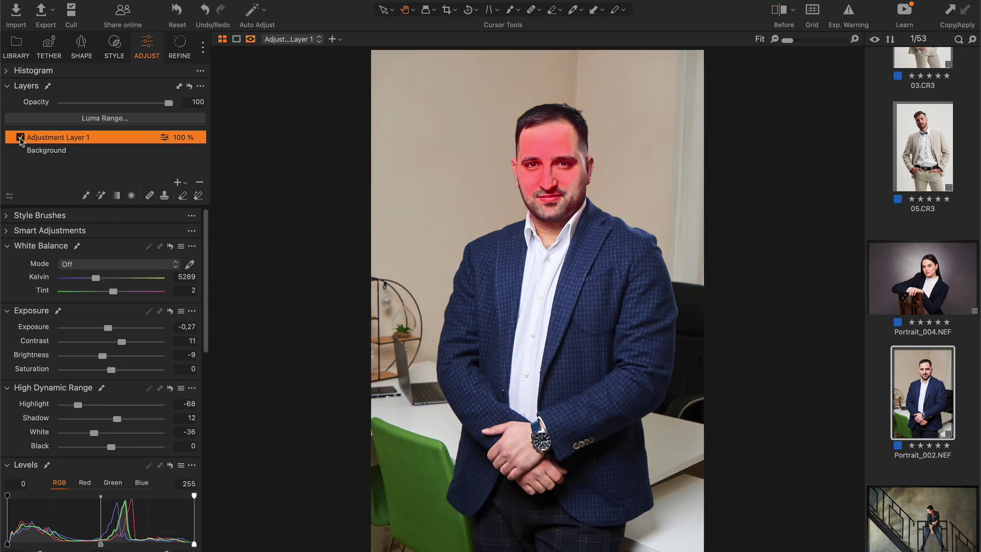
key(m)
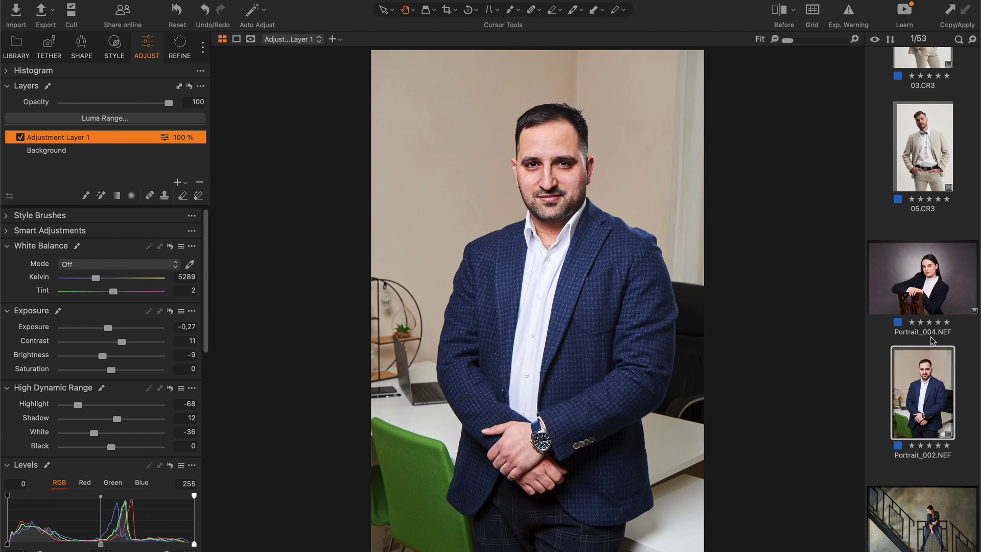
scroll(932, 340, down, 4)
click(933, 306)
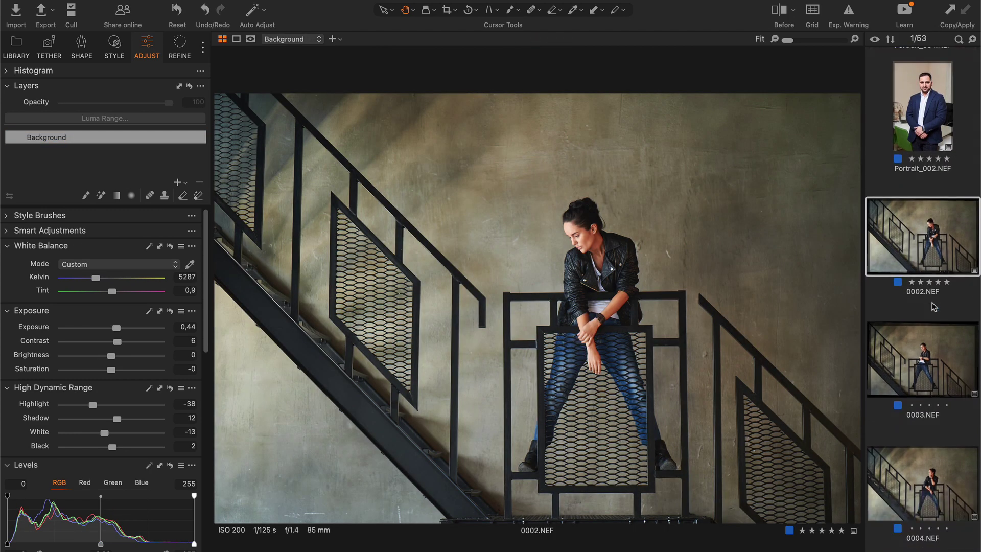
Cool the white balance of 0002.NEF slightly and brighten its exposure to 0,58.
click(8, 232)
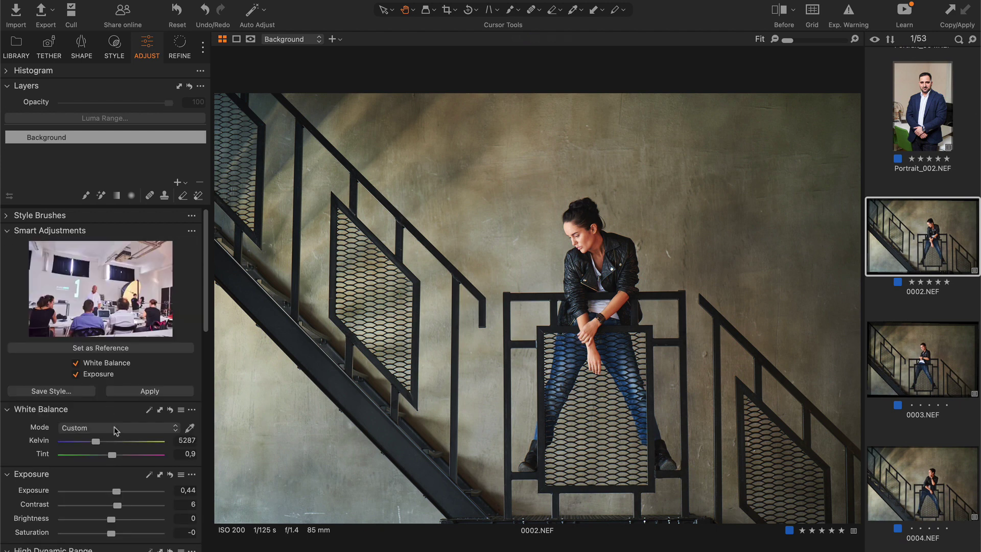
drag(95, 442, 92, 444)
drag(117, 493, 118, 493)
Make 0002.NEF the Smart Adjustments reference and apply the match to 0003 and 0004.
click(144, 347)
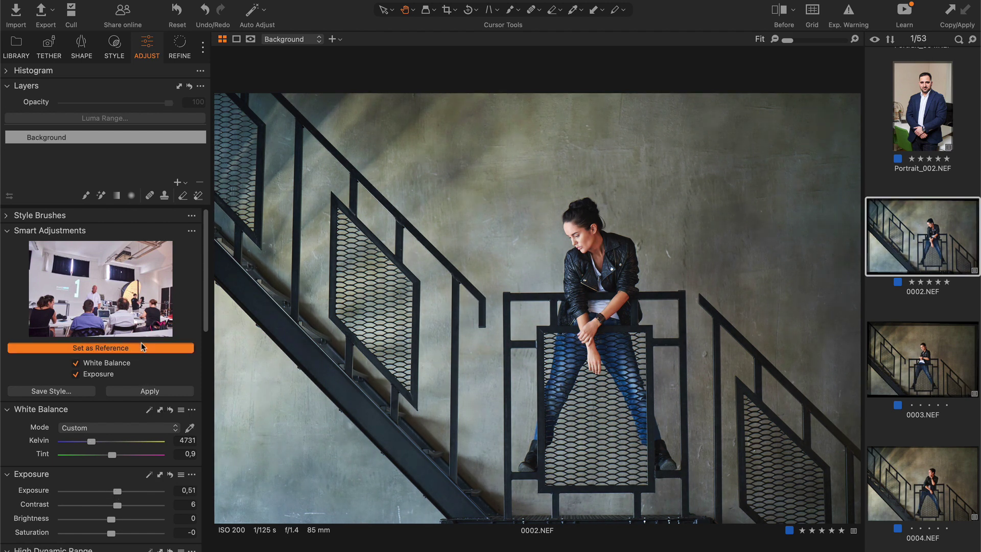
shift+click(947, 489)
click(175, 391)
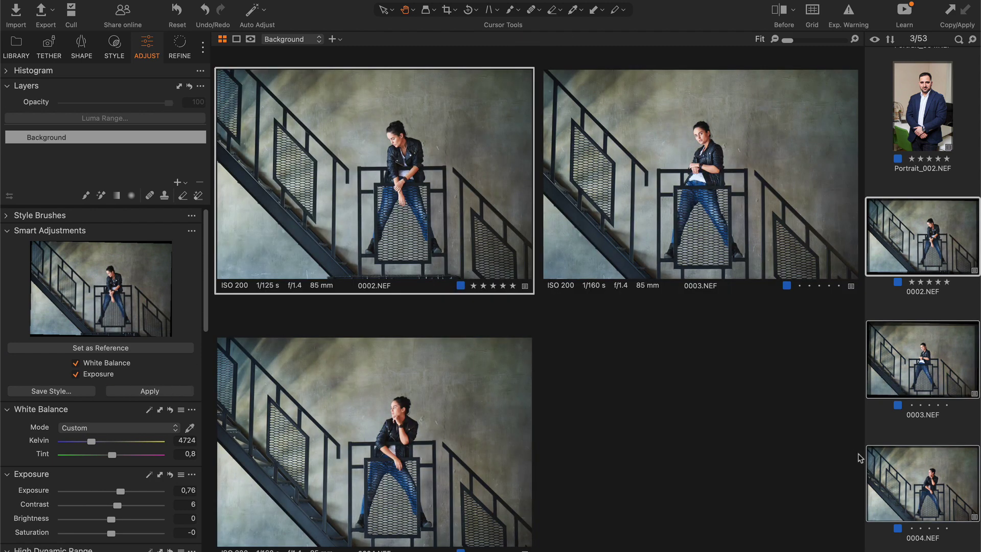
scroll(926, 352, down, 5)
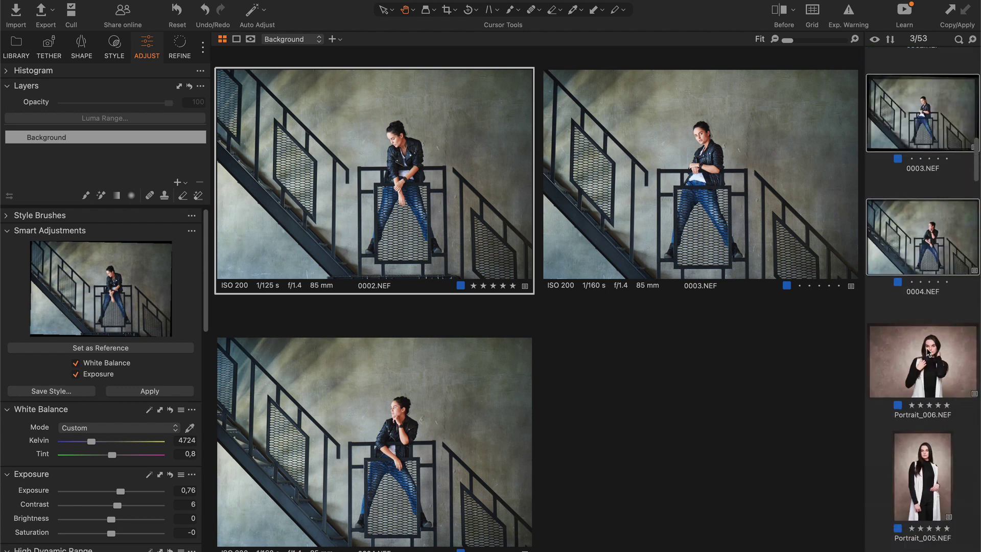
click(924, 352)
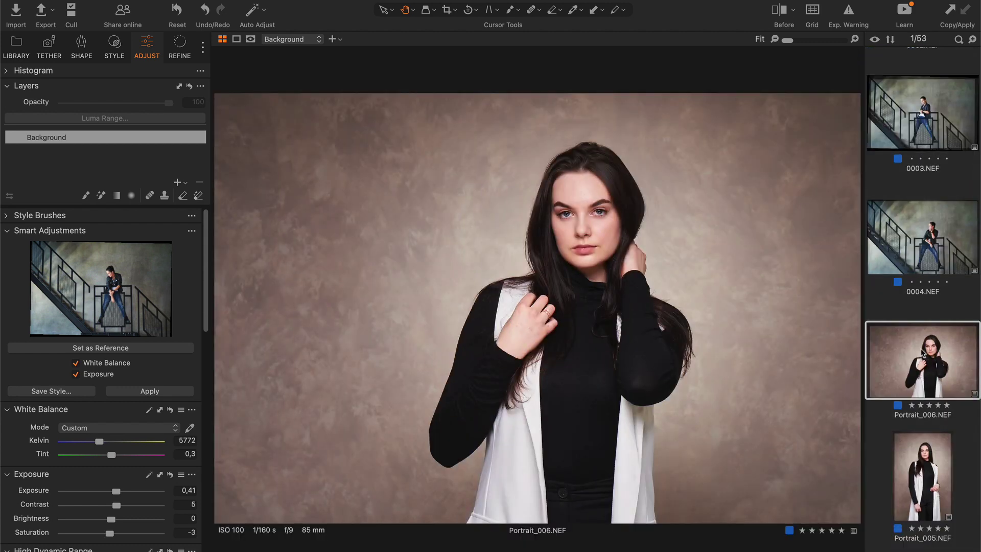
Compare Portrait_006 and Portrait_005 against their unedited originals with the Before view.
key(y)
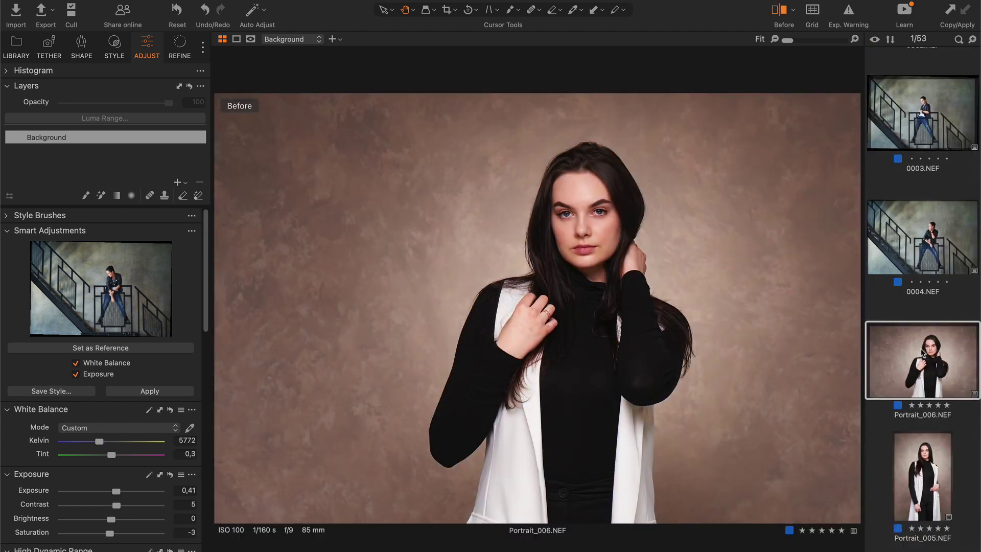
key(y)
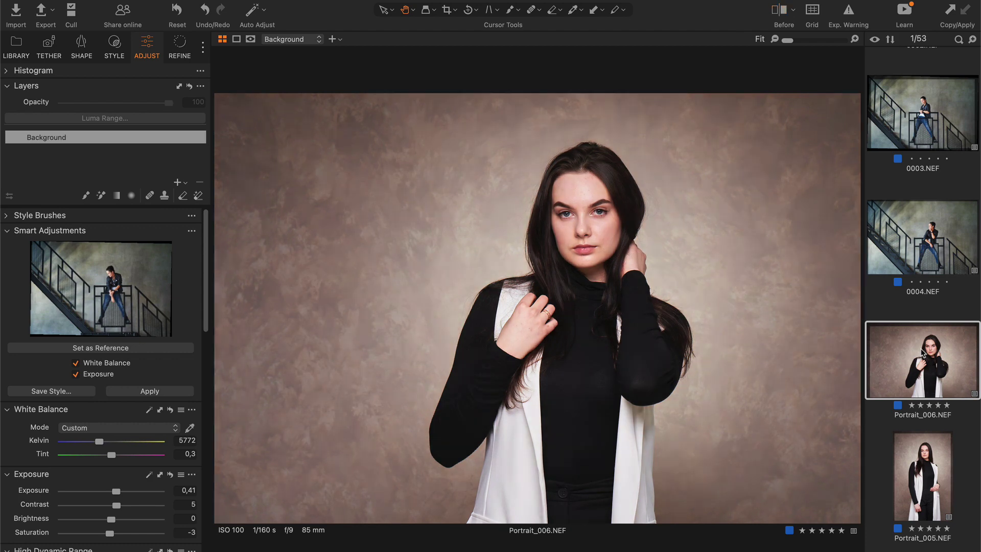
scroll(924, 352, down, 5)
click(942, 205)
key(y)
key(y)
Compare 0001, 0005 and 0006 with their originals, then view original beside edit across the frame.
click(930, 334)
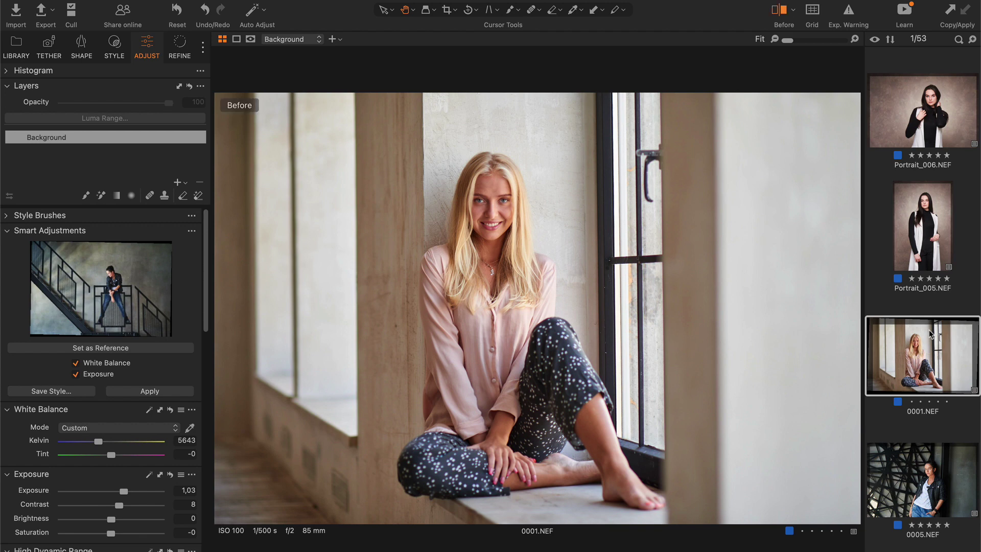
key(y)
key(y)
scroll(931, 333, down, 5)
click(944, 251)
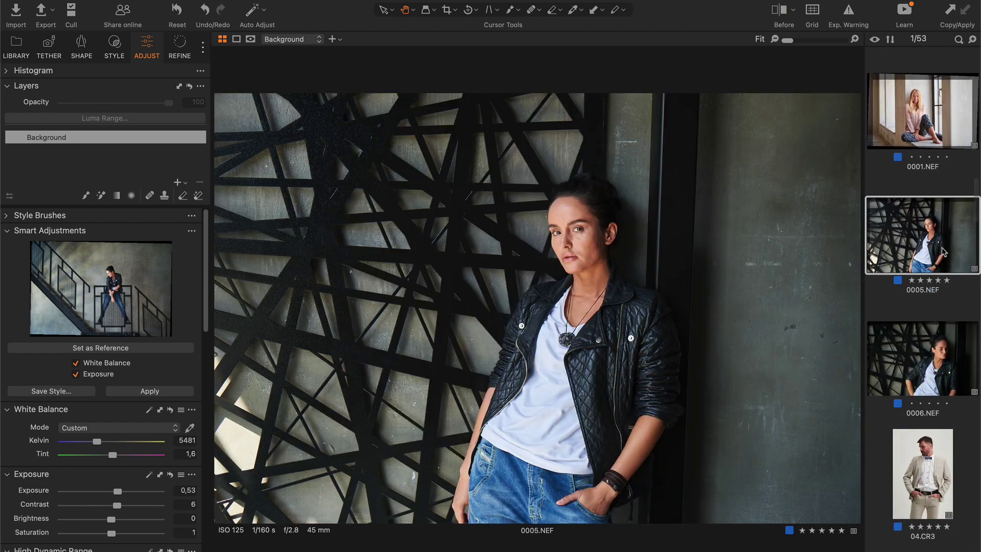
key(y)
key(y)
click(940, 363)
key(y)
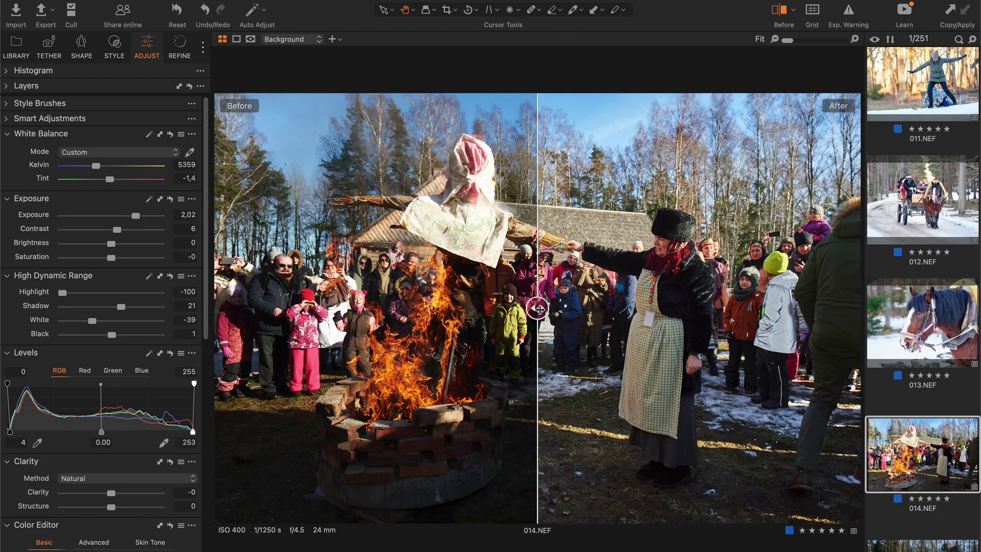
mouse_move(538, 308)
mouse_down()
mouse_move(858, 308)
mouse_move(217, 309)
mouse_move(857, 308)
mouse_move(226, 308)
mouse_move(551, 309)
mouse_up()
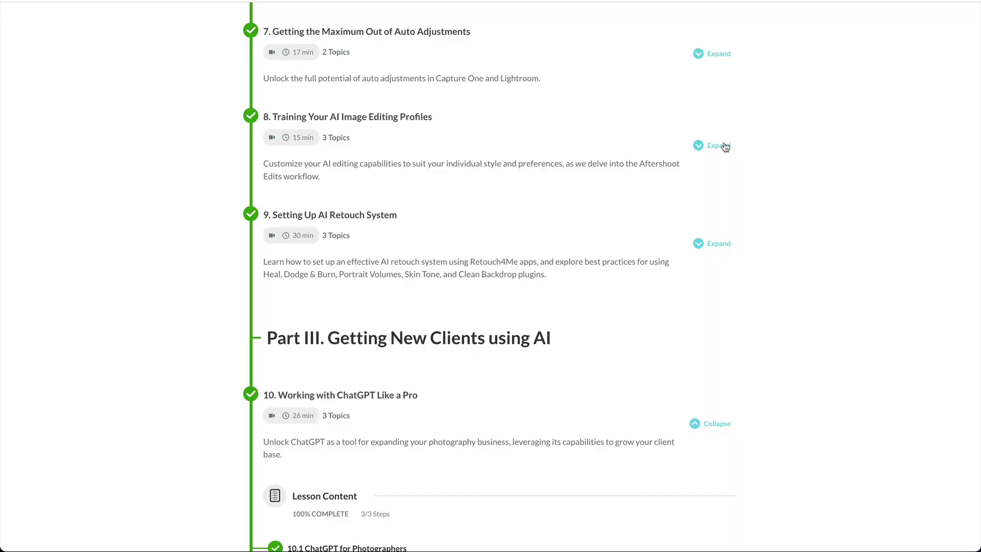
Expand lessons 8, 4, 5 and 6 in the course outline to list their topics.
click(718, 146)
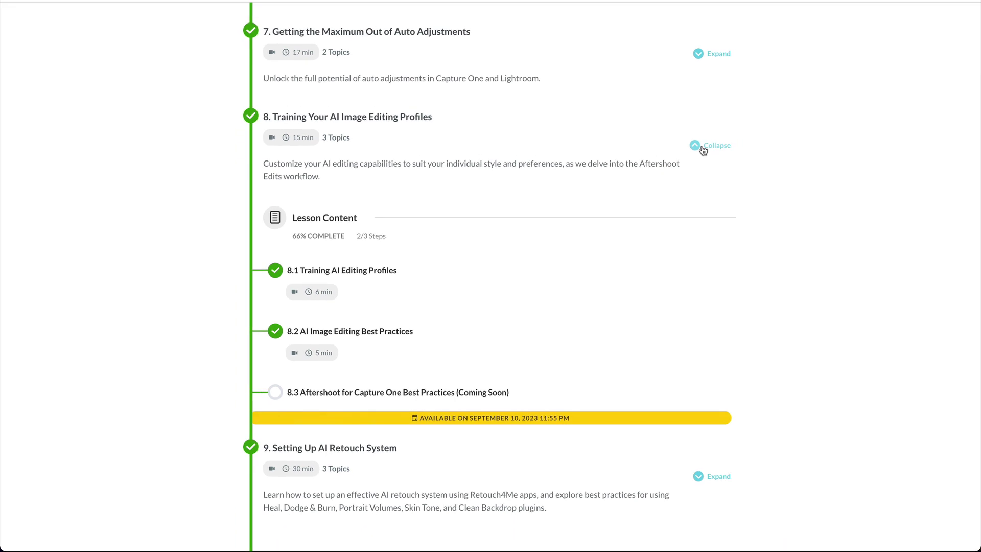
scroll(702, 148, down, 5)
scroll(703, 148, down, 2)
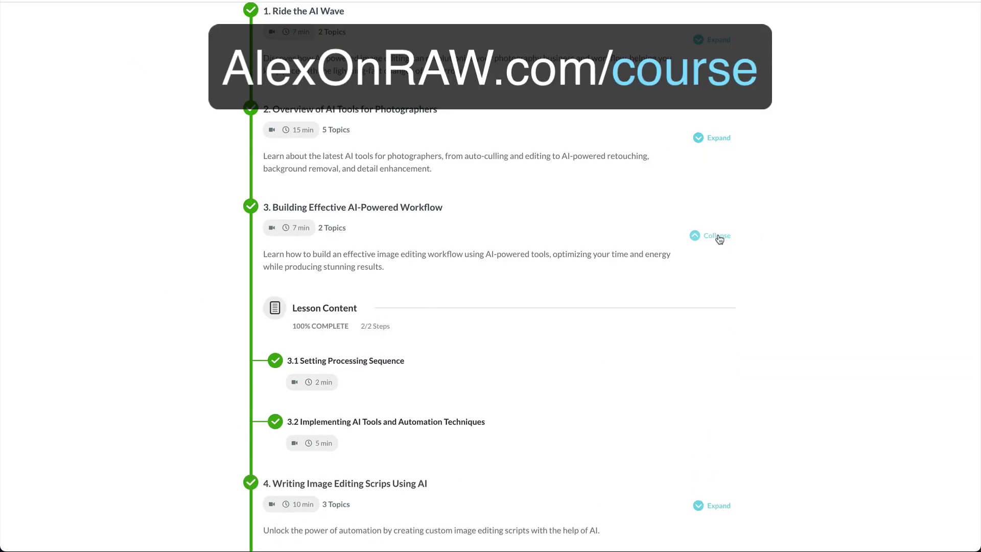
scroll(719, 237, down, 3)
click(702, 330)
scroll(703, 331, down, 5)
click(700, 353)
scroll(700, 354, down, 6)
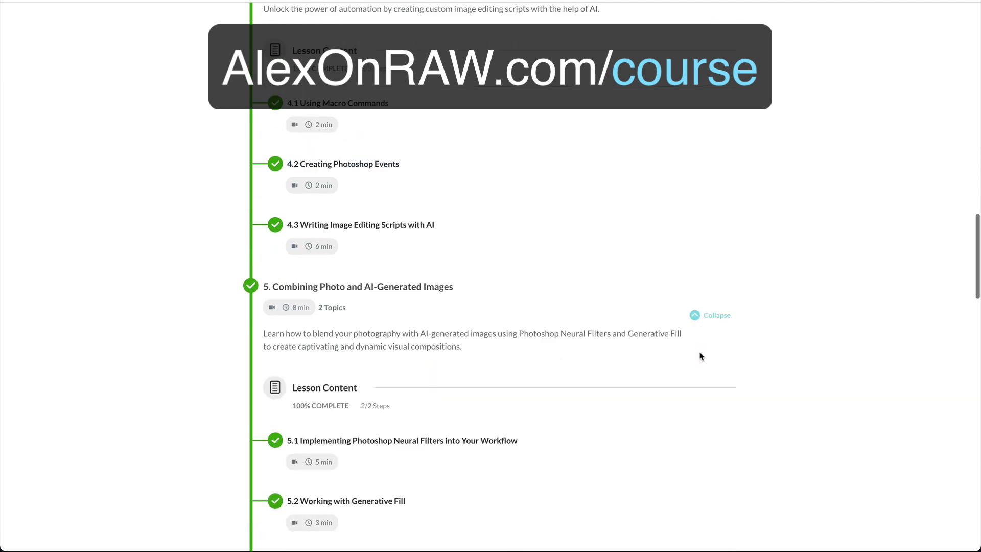
click(703, 363)
scroll(705, 363, down, 5)
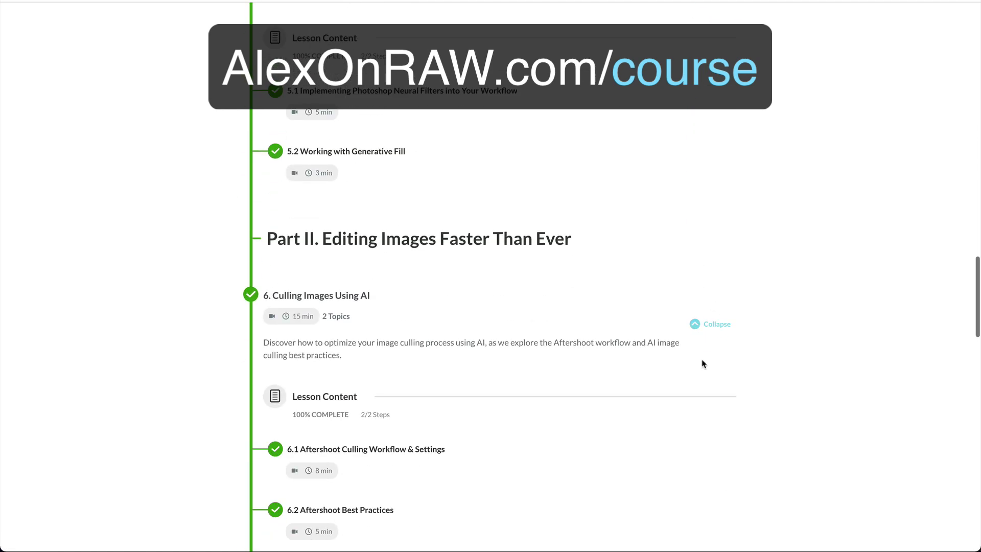